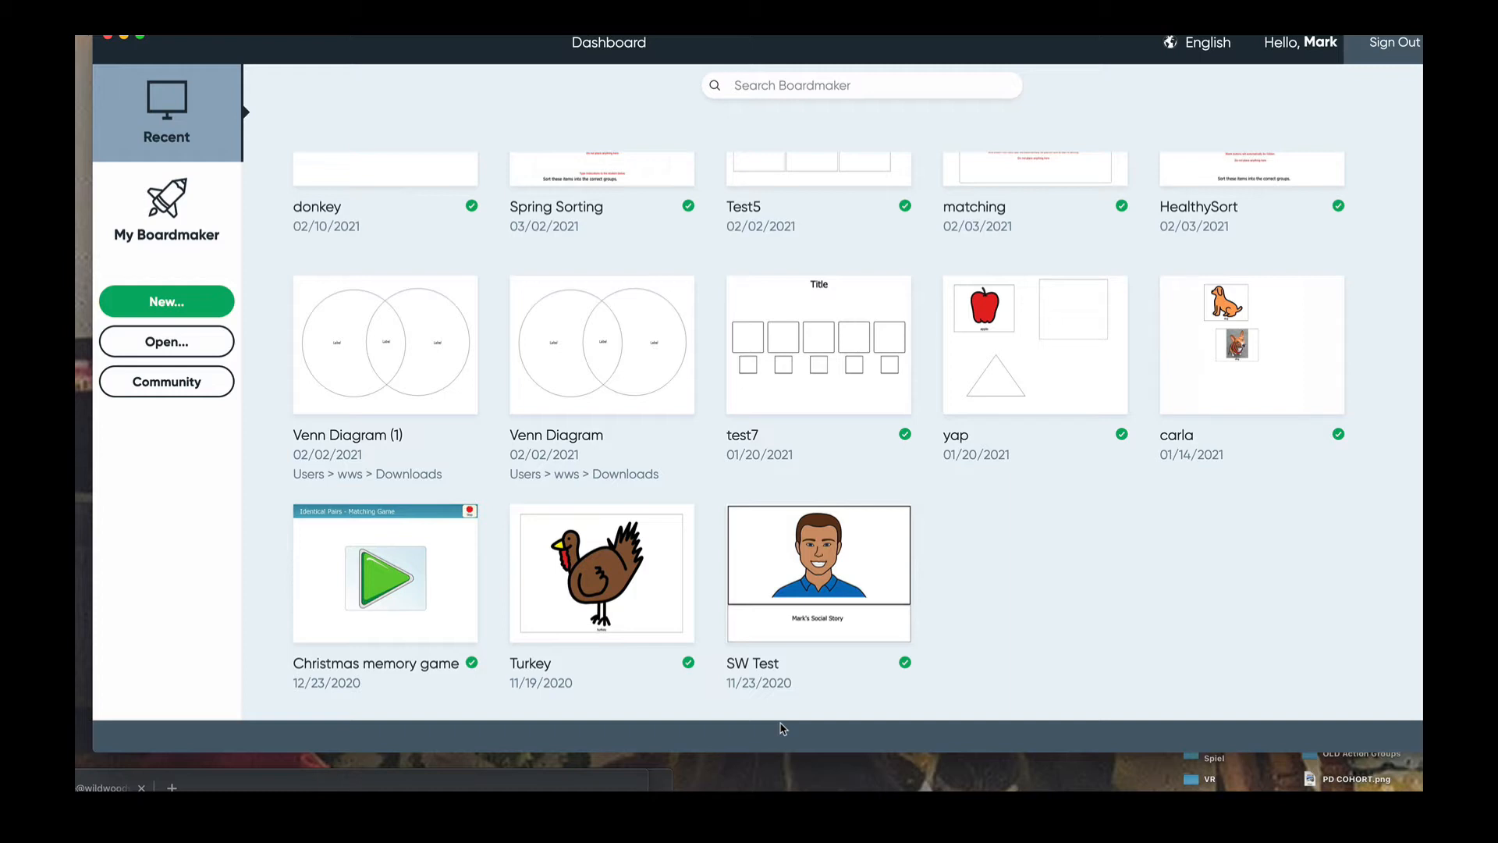
- Click New... on the Boardmaker Dashboard to bring up the New Activity template chooser
left_click(212, 311)
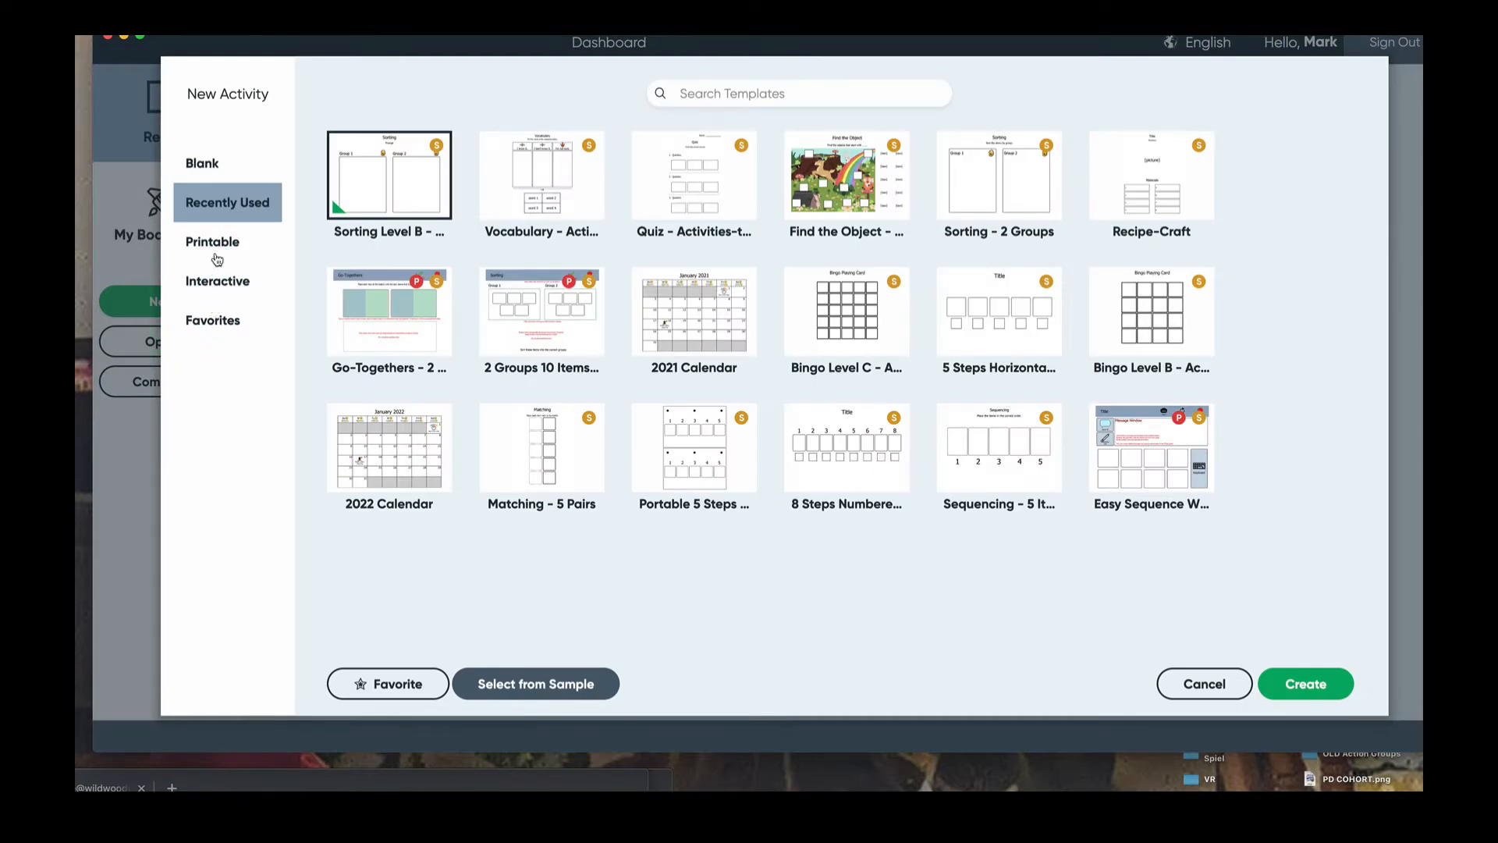
- Browse the Printable > Activities to Go templates, then close the chooser without creating anything
left_click(217, 246)
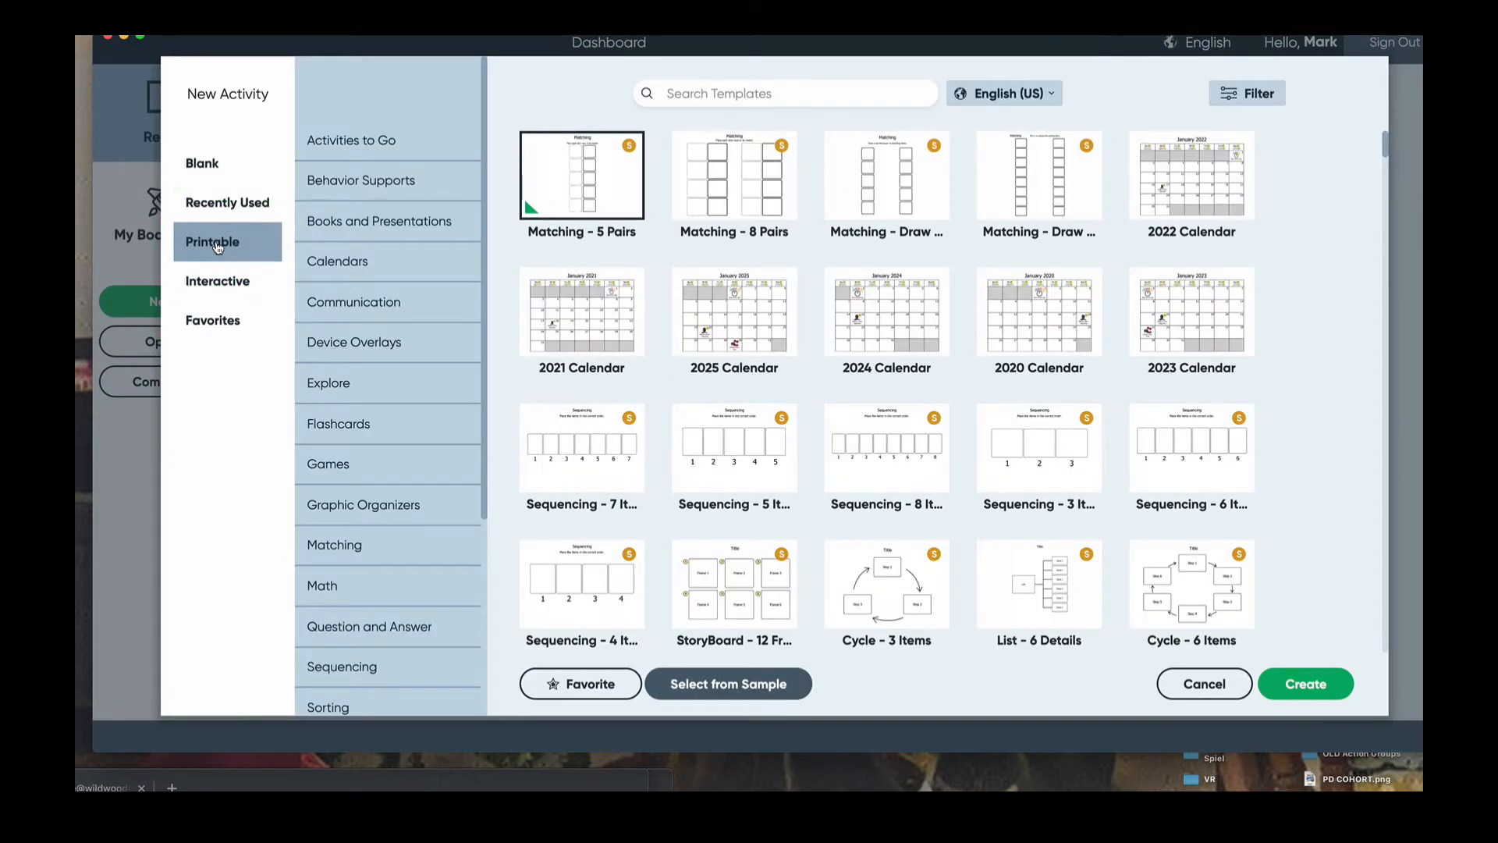
scroll(358, 509, "down", 3)
scroll(358, 509, "up", 3)
scroll(358, 509, "down", 3)
scroll(358, 509, "up", 3)
left_click(387, 141)
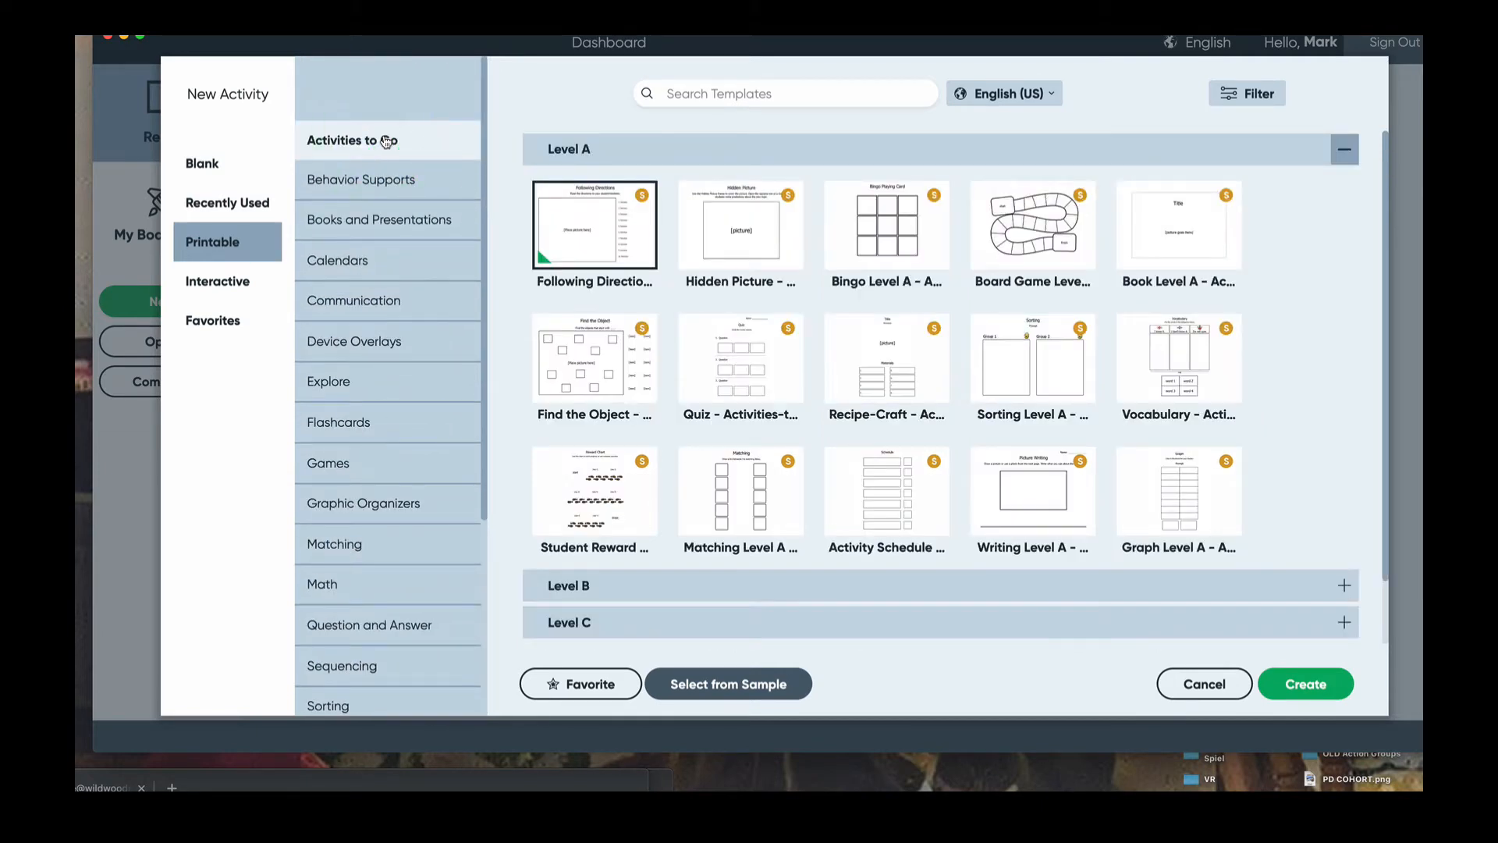
scroll(983, 346, "down", 2)
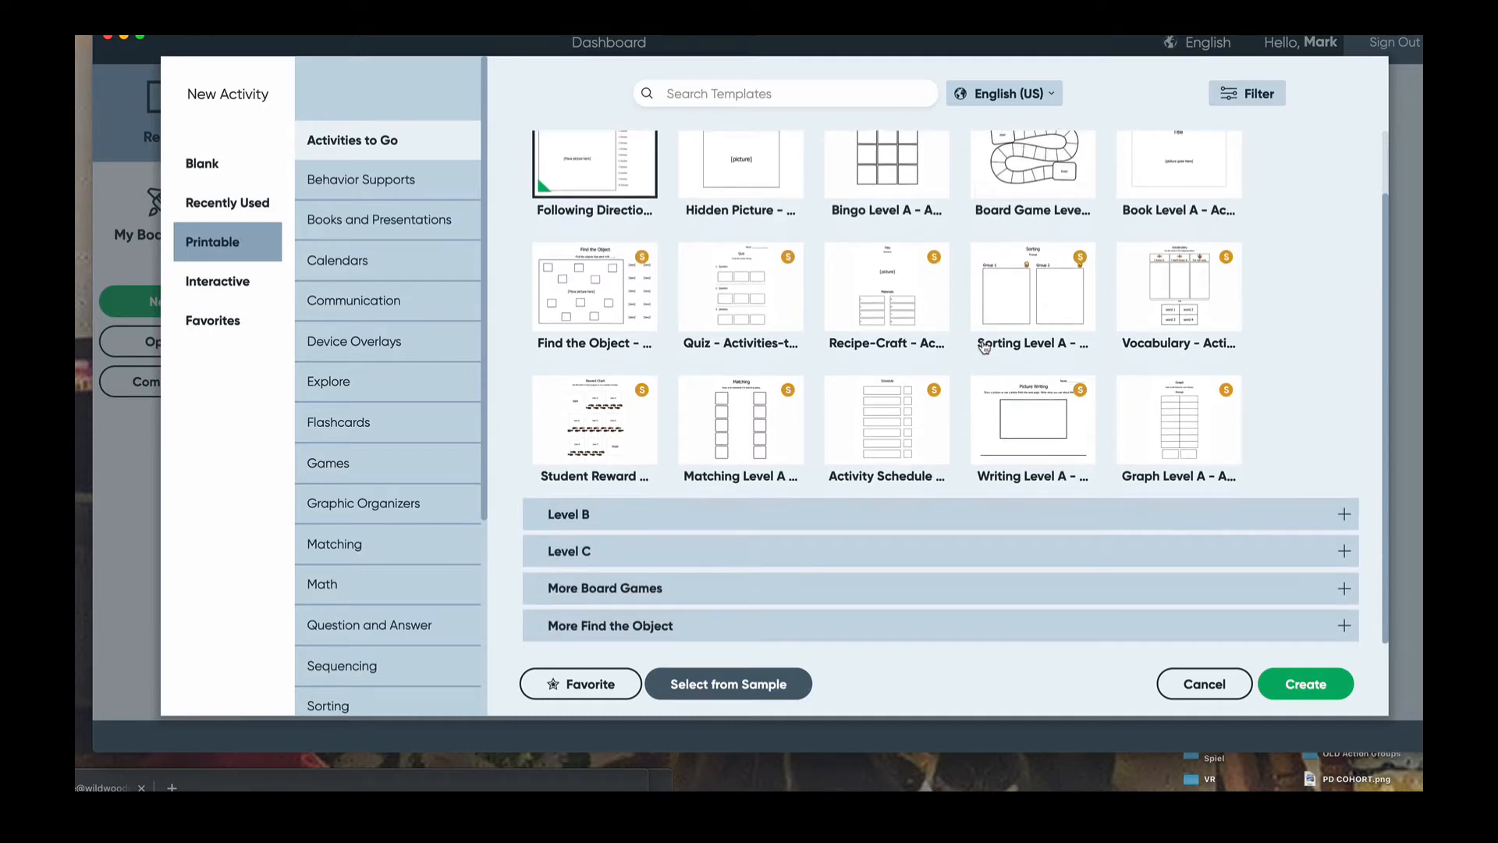
scroll(985, 348, "up", 2)
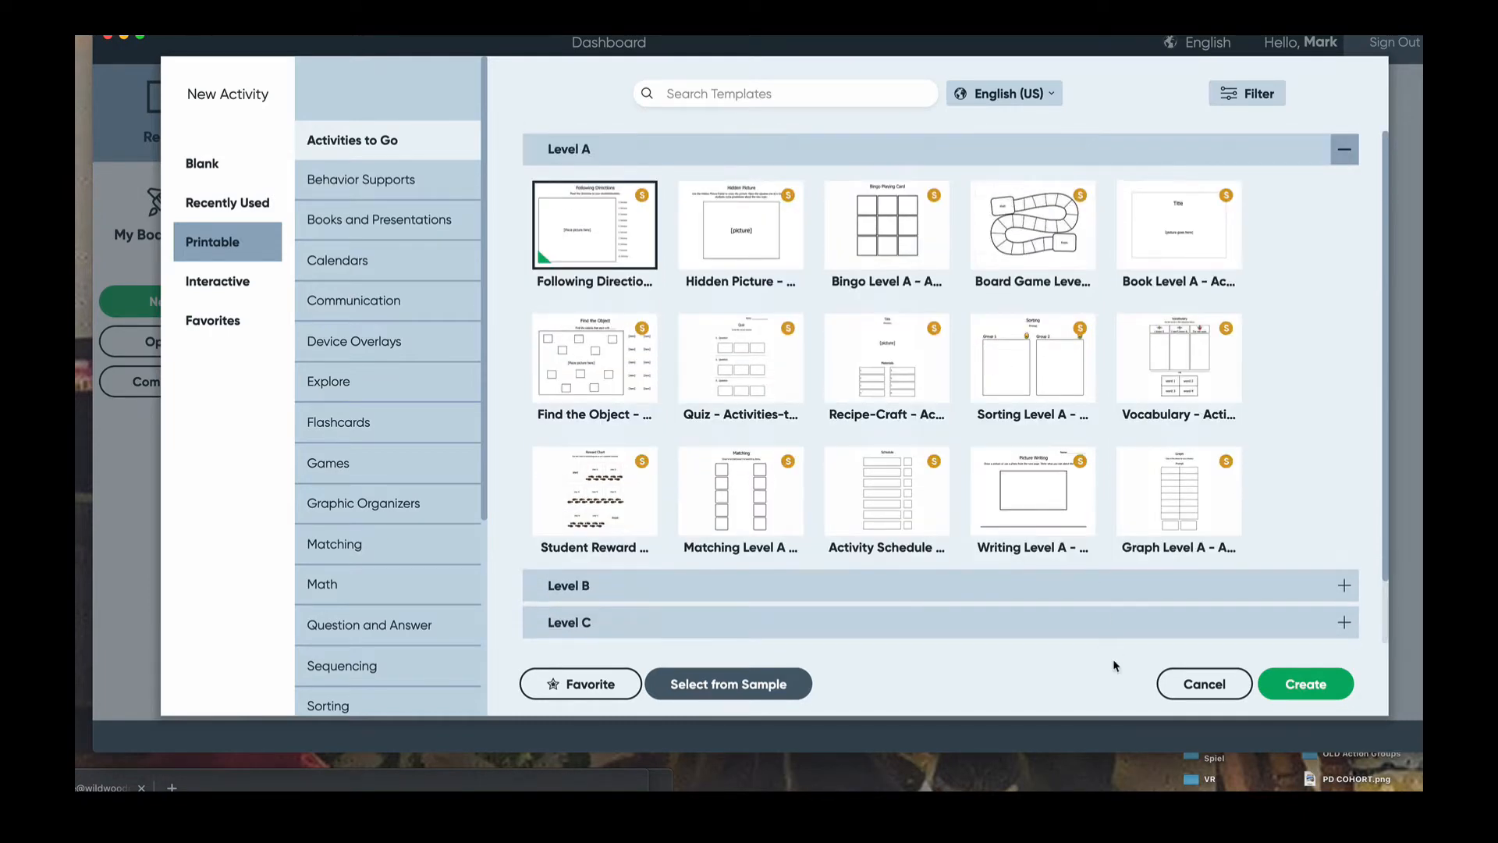
left_click(1216, 690)
- Start a new activity again and create it from the Level A Recipe-Craft template
left_click(223, 297)
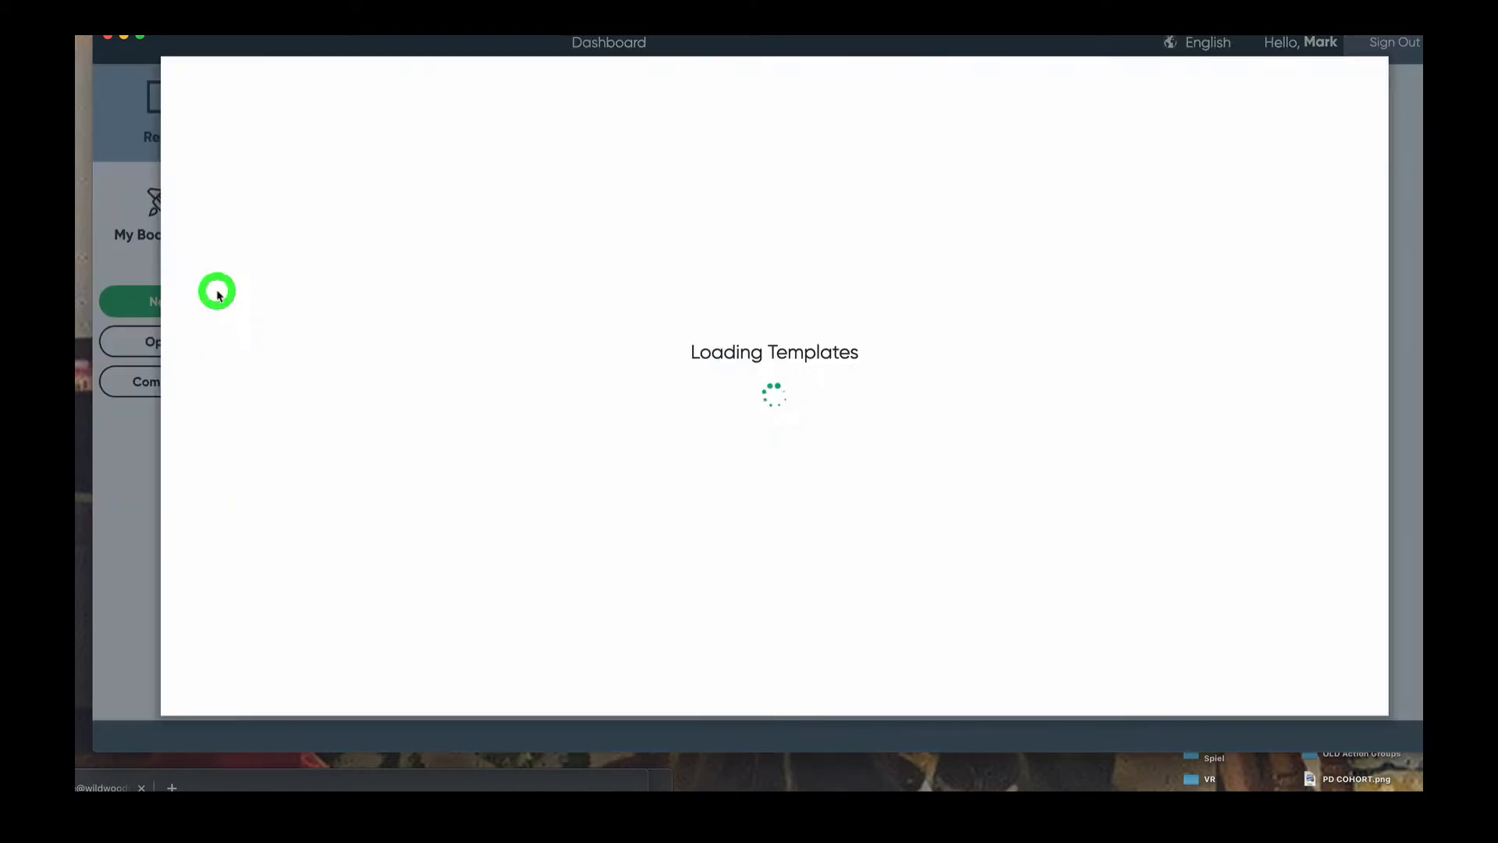
left_click(231, 244)
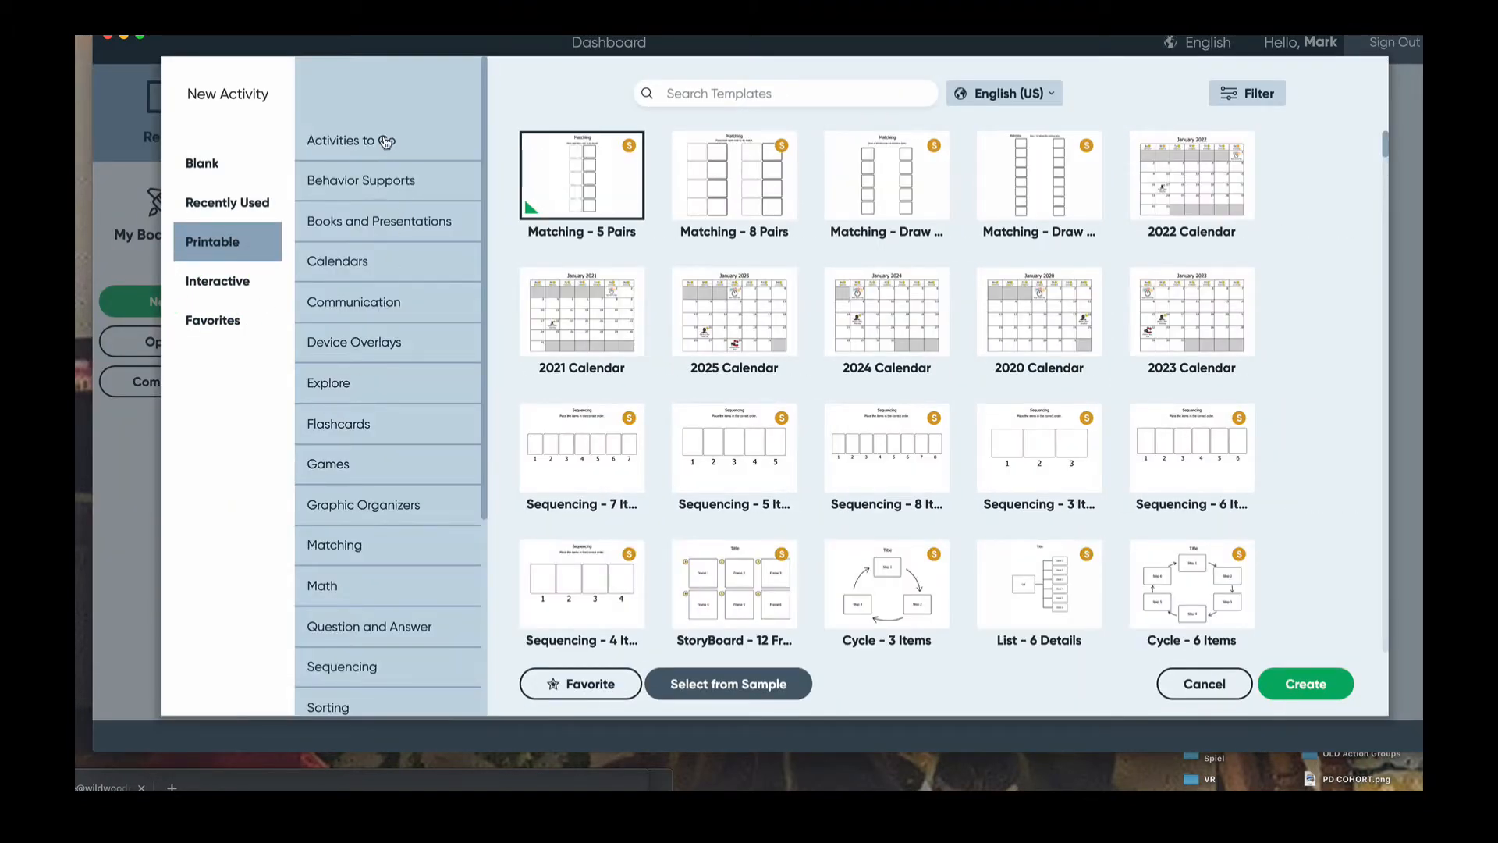
left_click(390, 141)
scroll(755, 328, "down", 2)
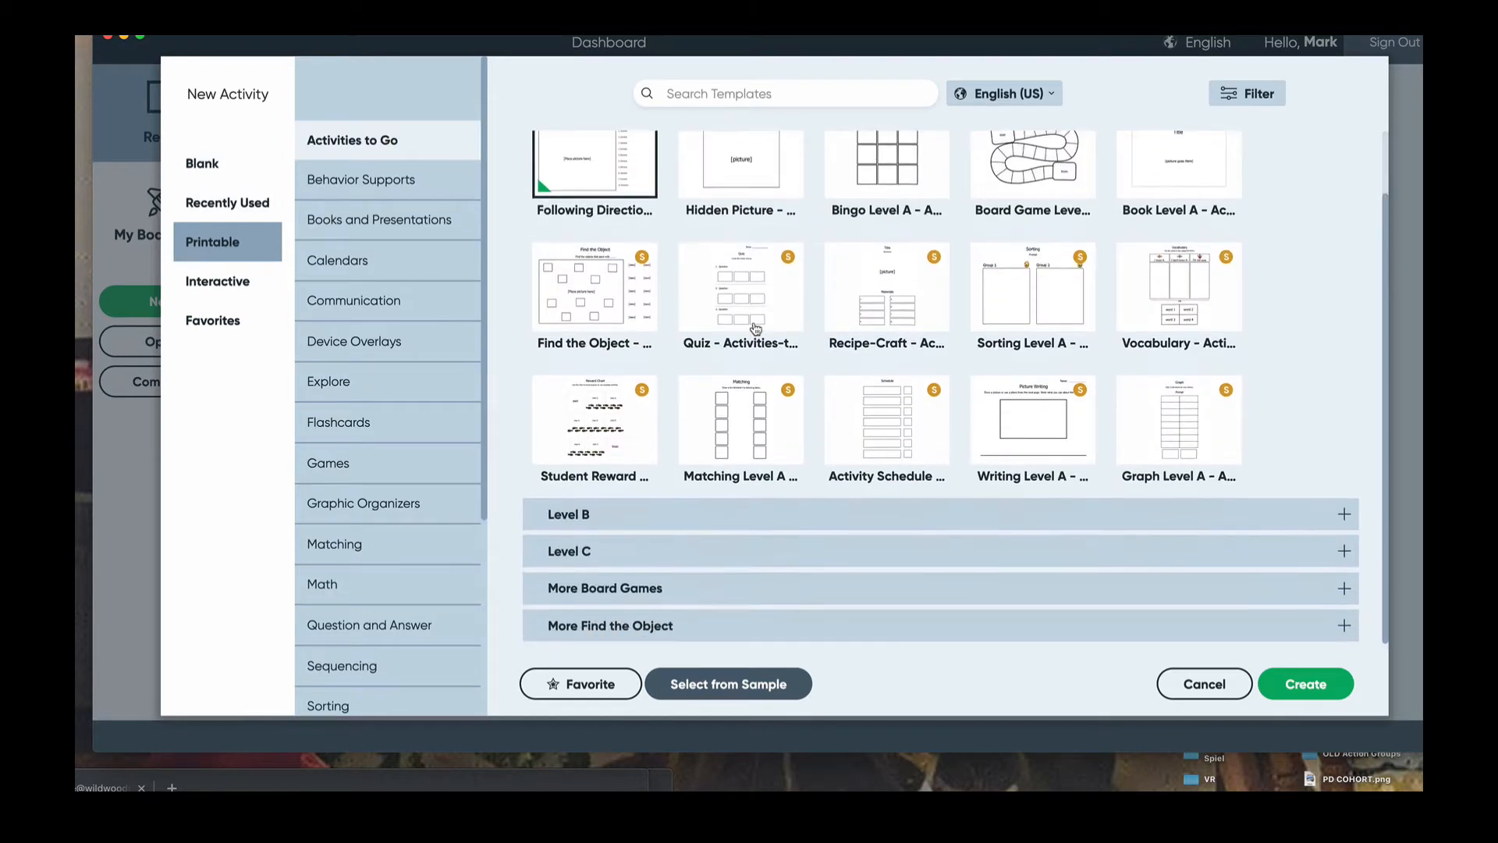
scroll(755, 328, "up", 2)
left_click_drag(727, 41, 704, 41)
left_click(699, 37)
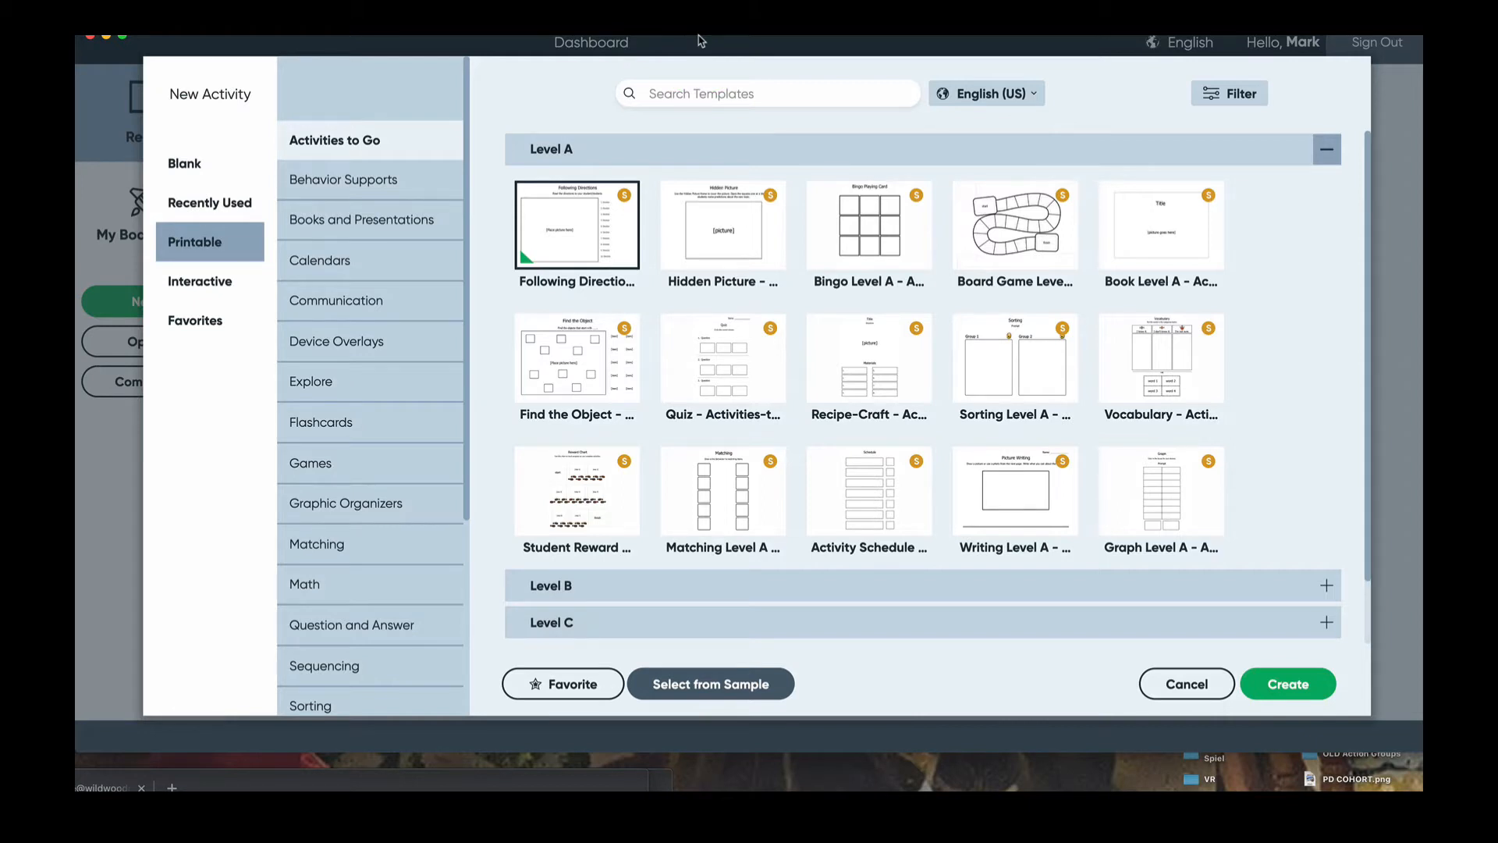
left_click(872, 353)
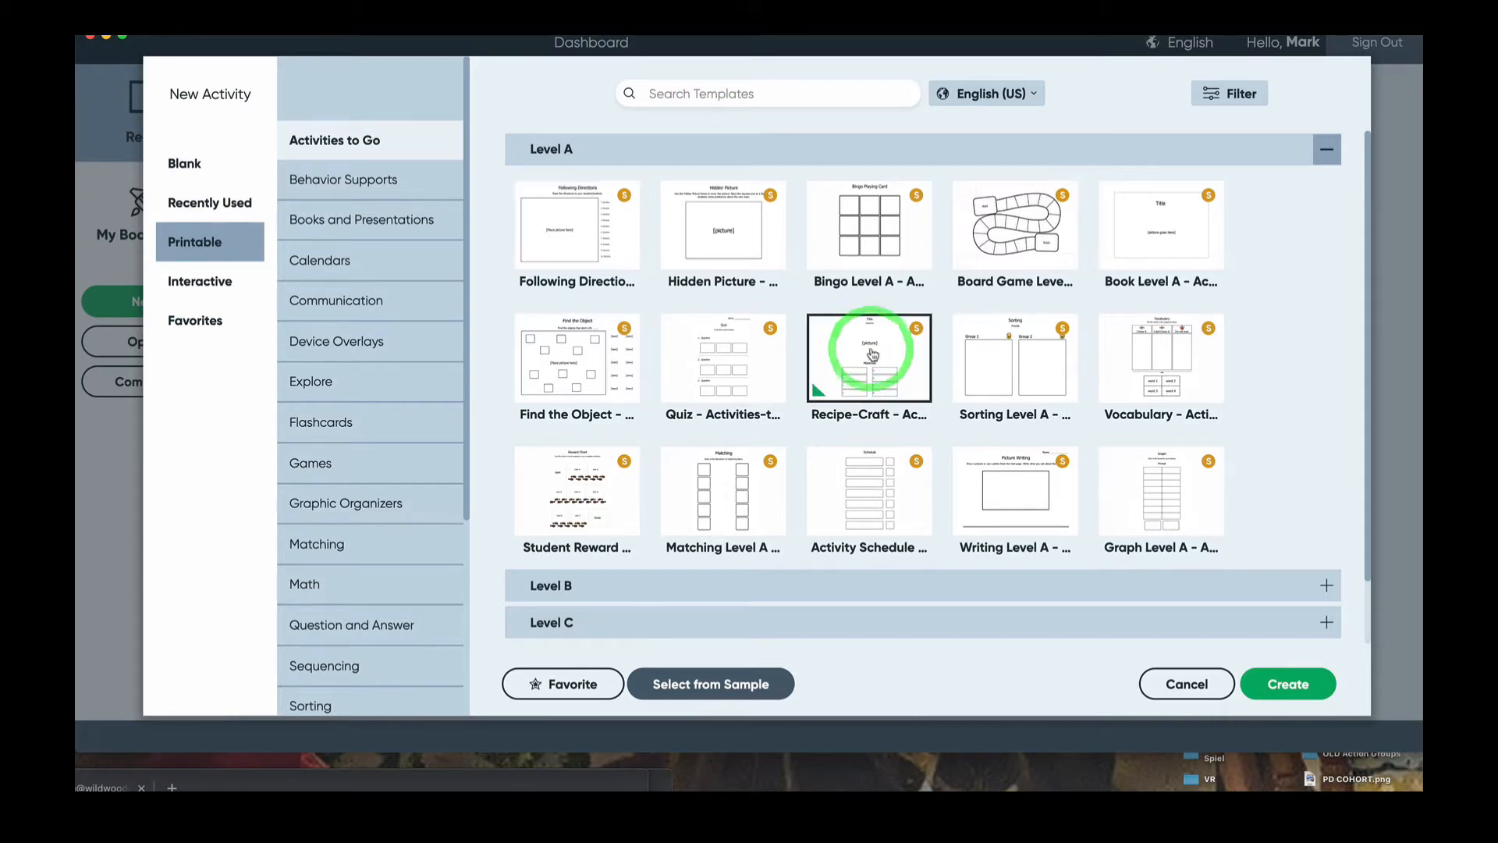
left_click(1281, 688)
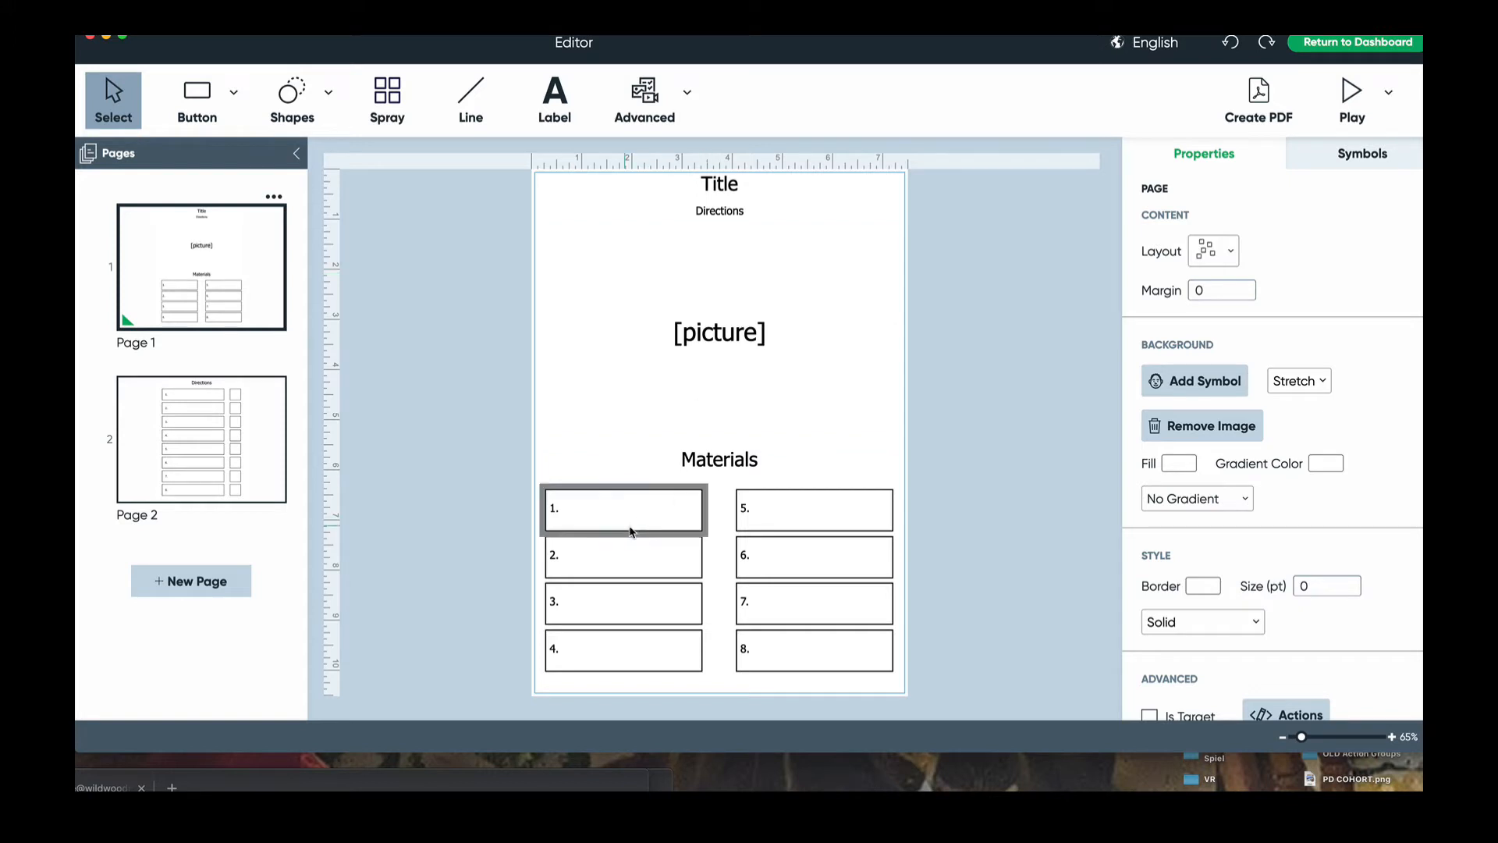
left_click(274, 453)
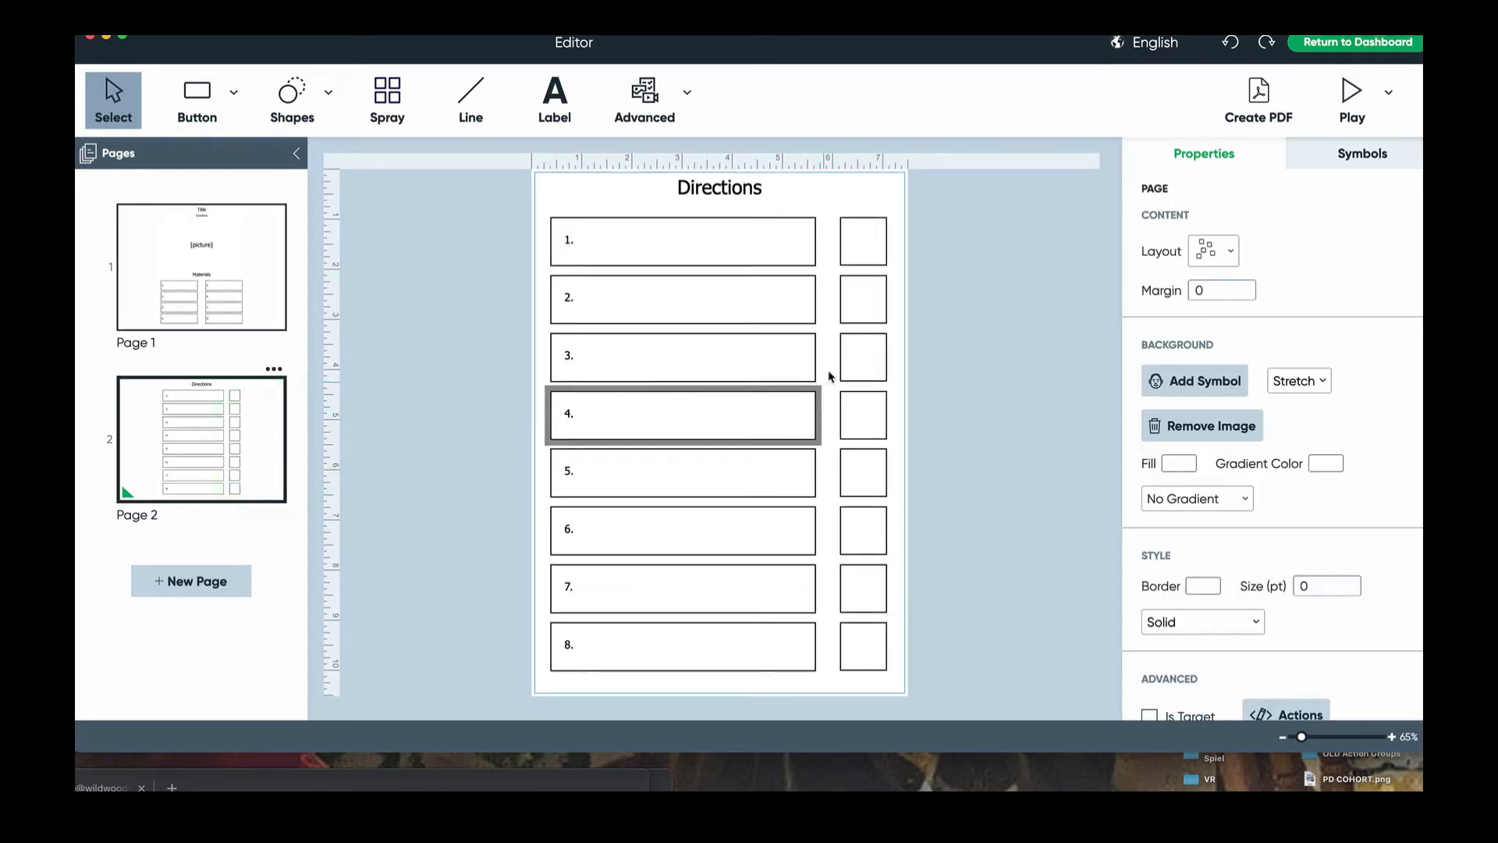
left_click(225, 310)
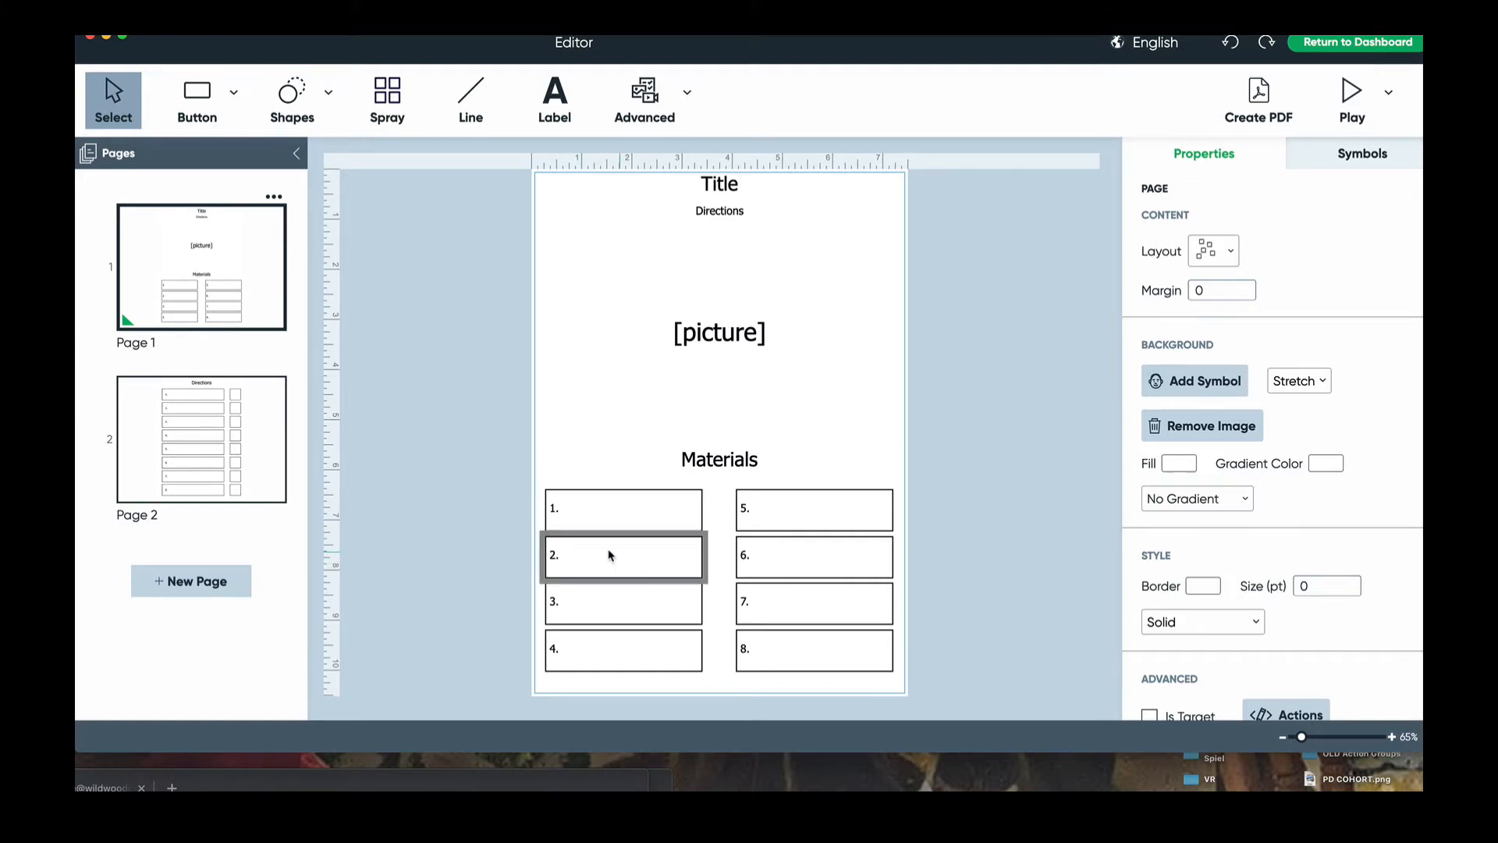
left_click(180, 421)
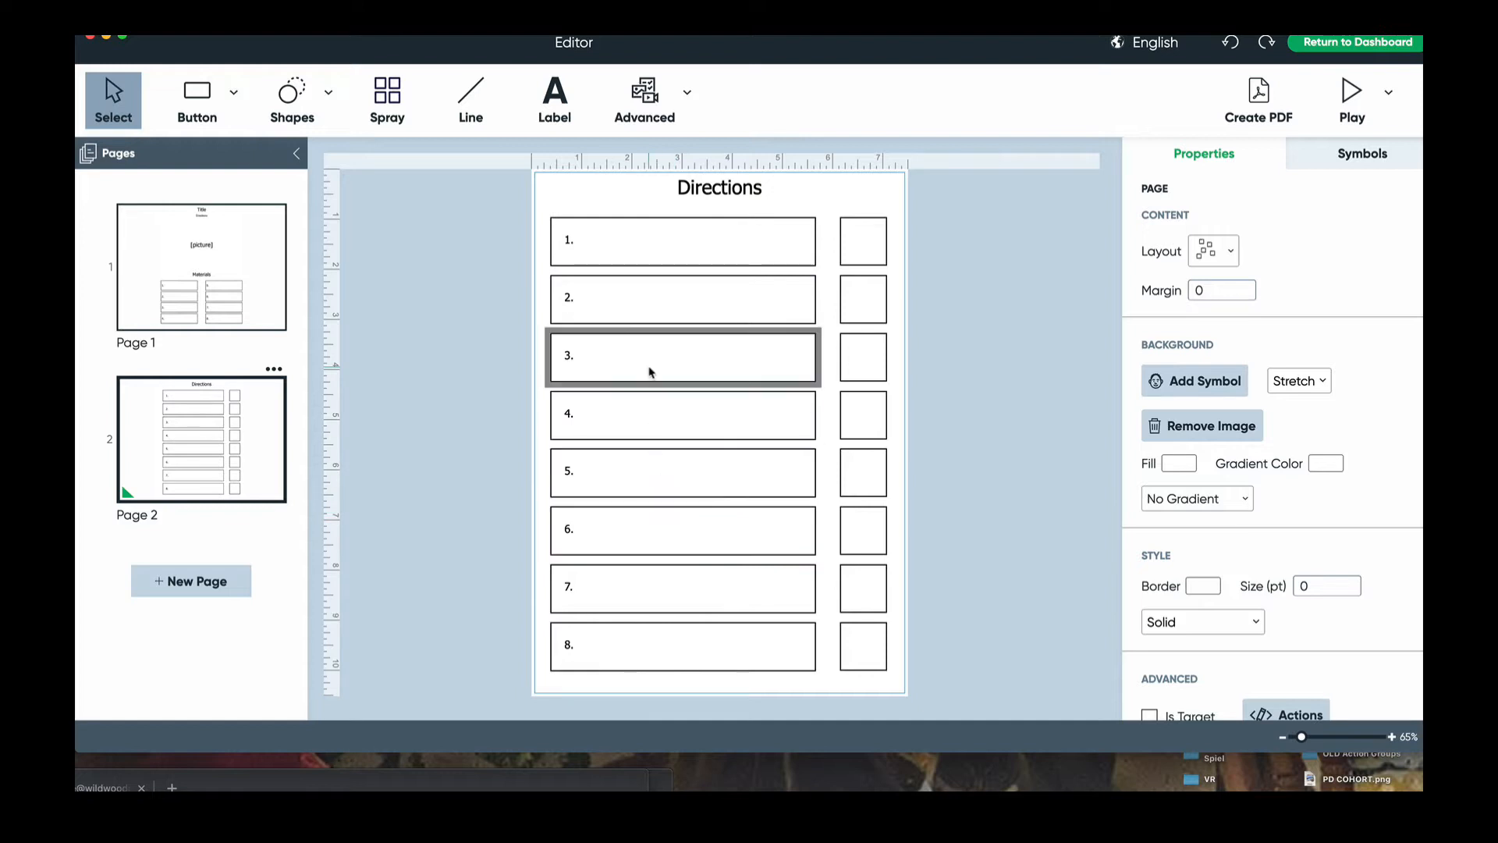
left_click(231, 303)
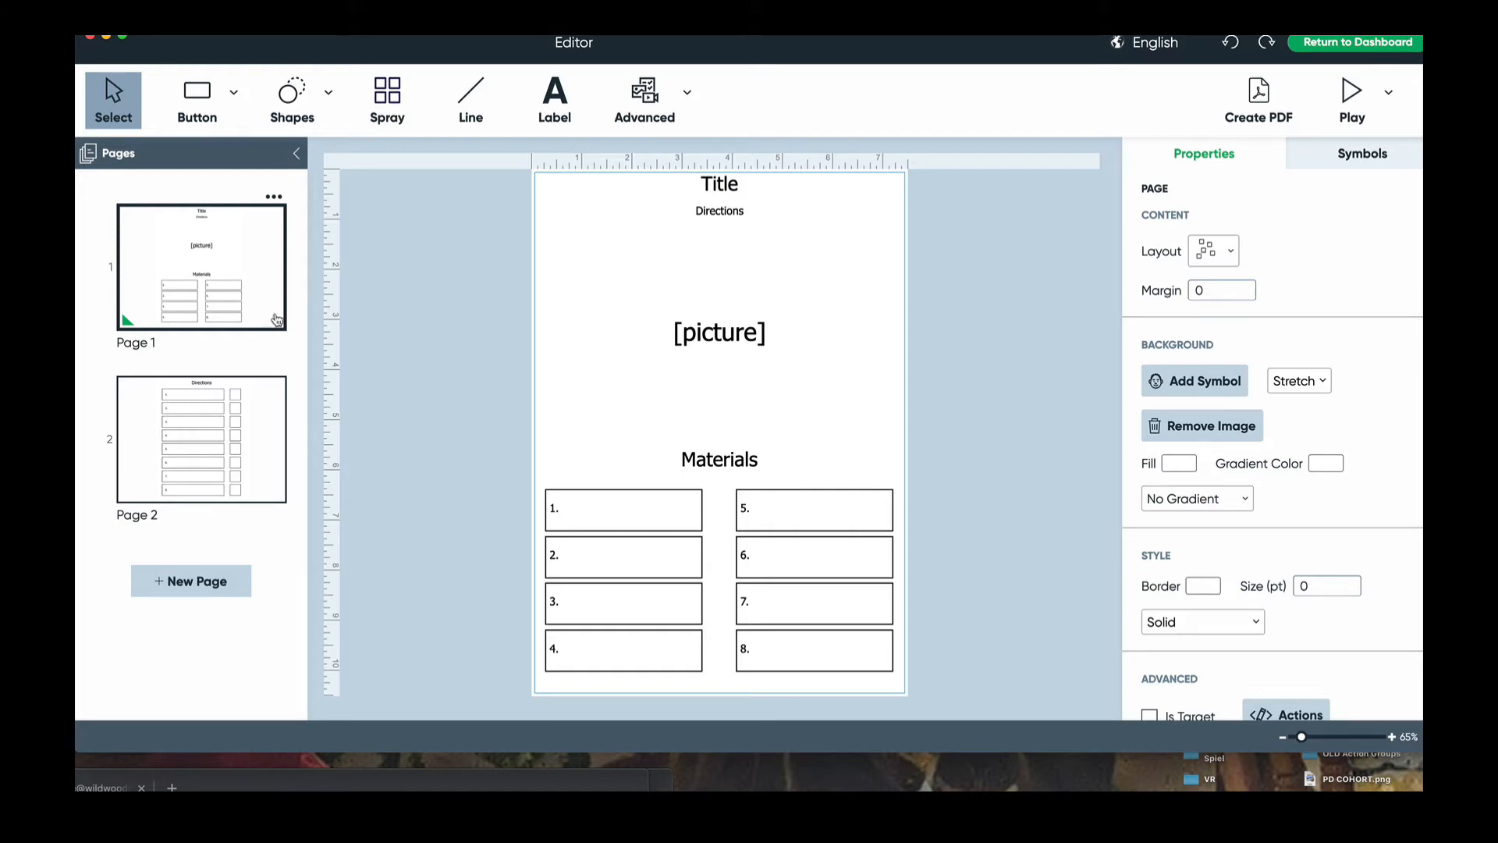
- Fill the picture placeholder with the two-cookies symbol found by searching 'Cookies'
left_click(704, 360)
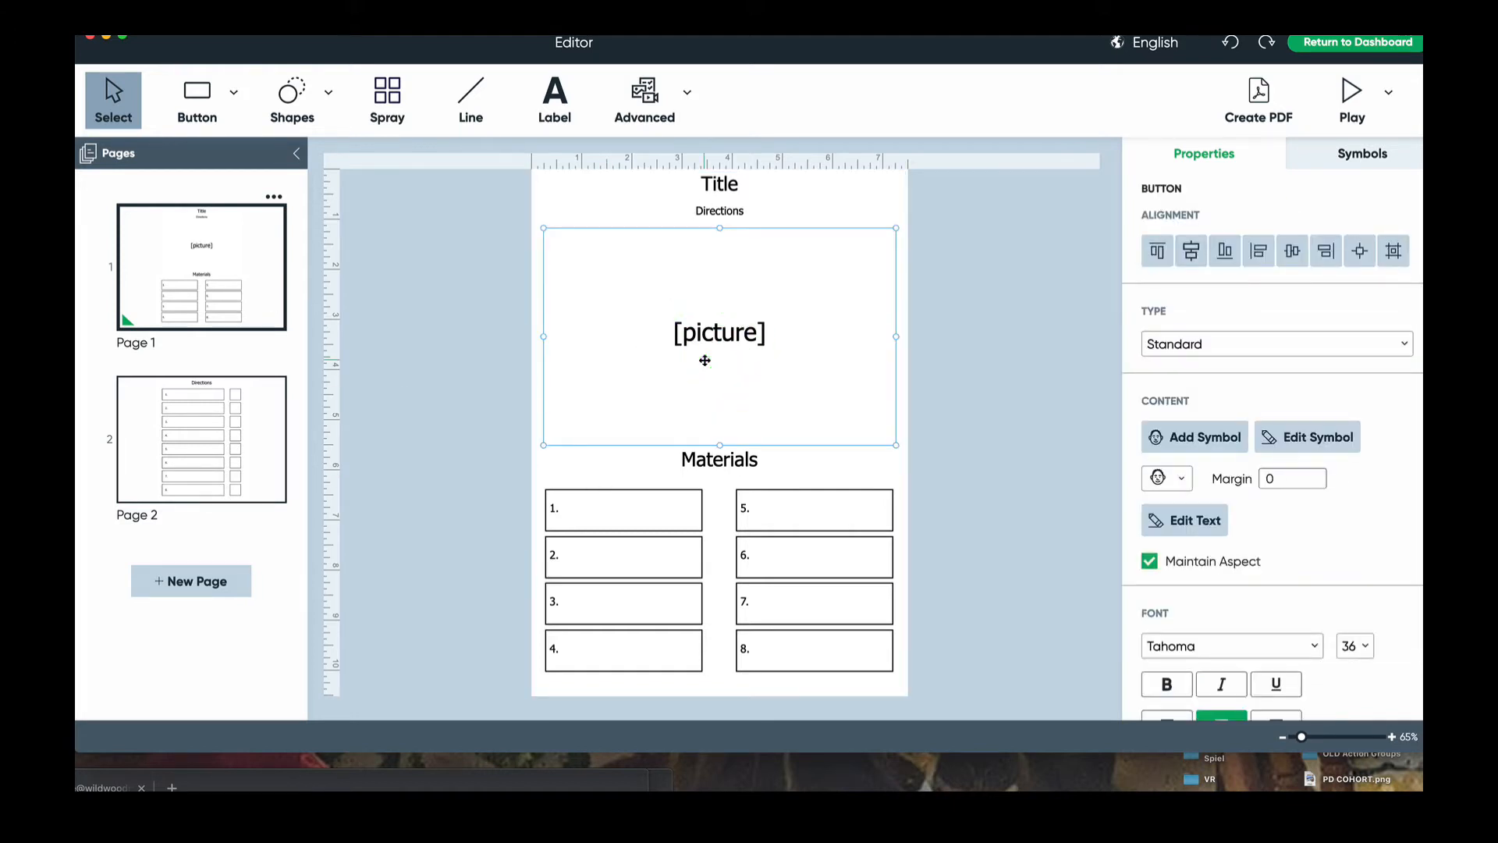
double_click(704, 361)
type("Cookies")
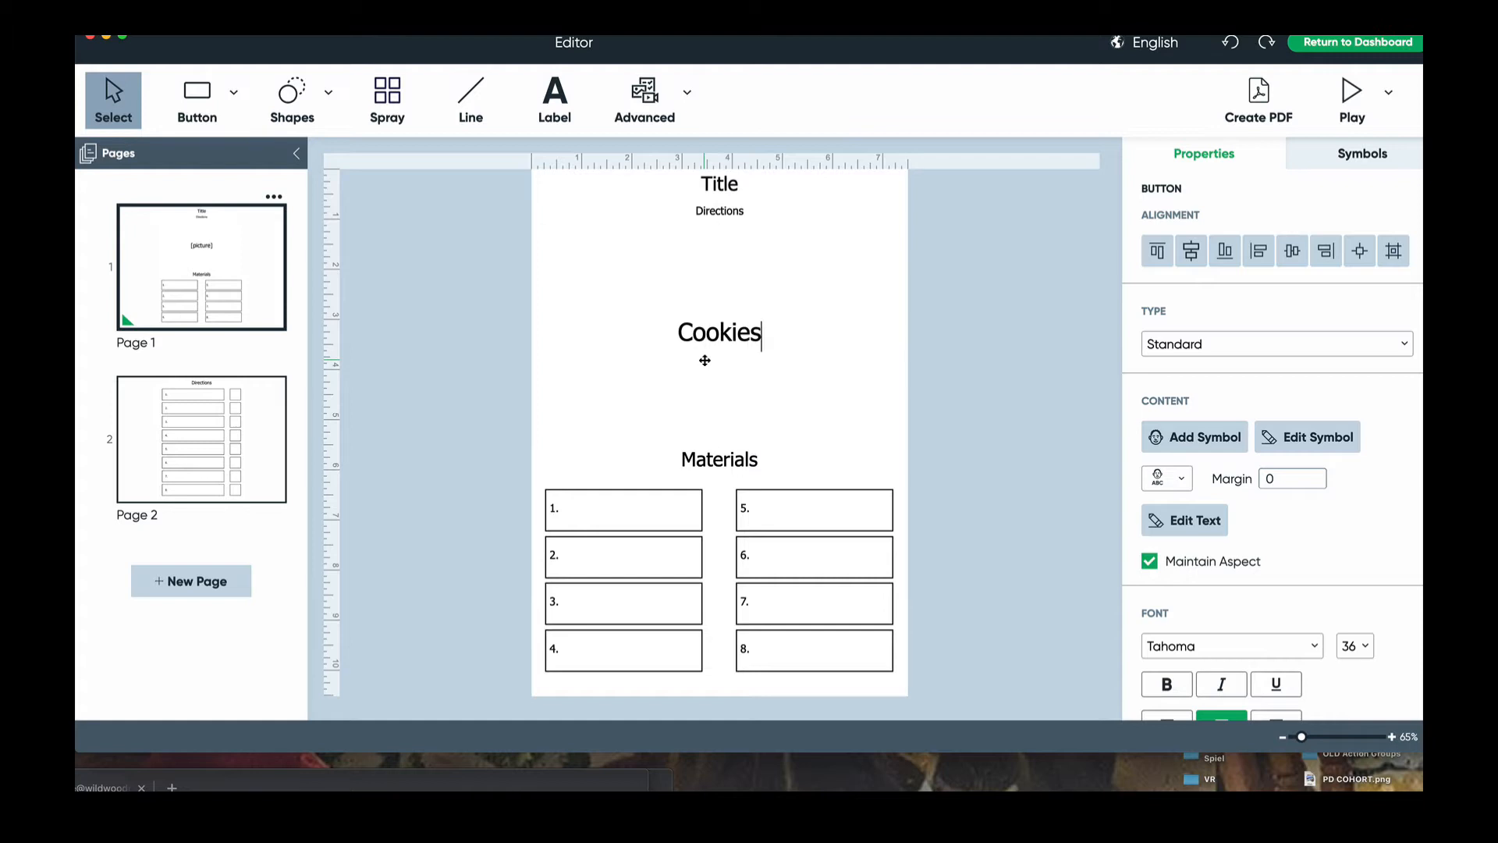
key("Return")
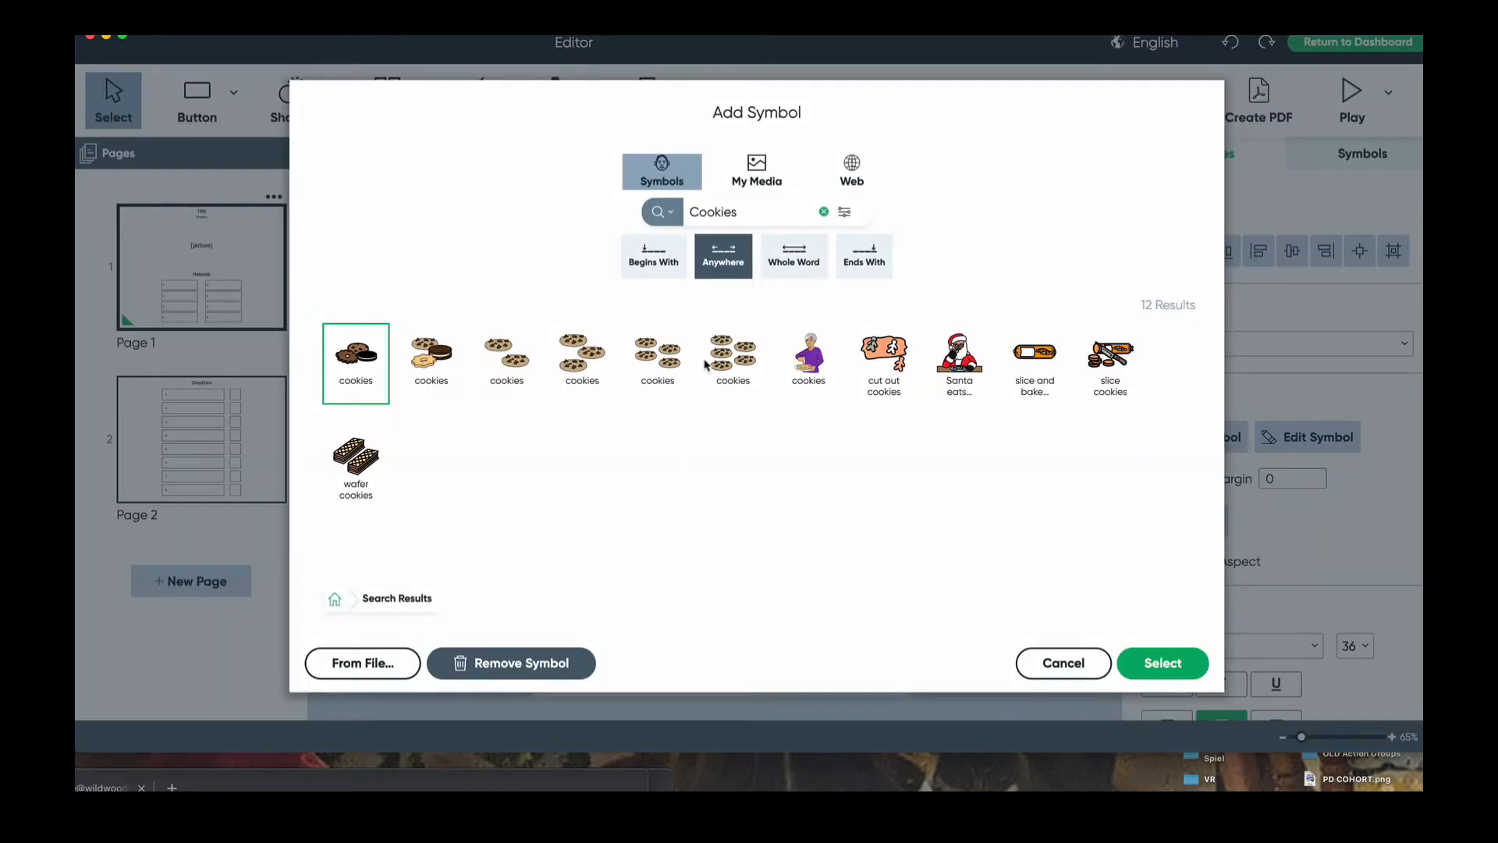
left_click(508, 373)
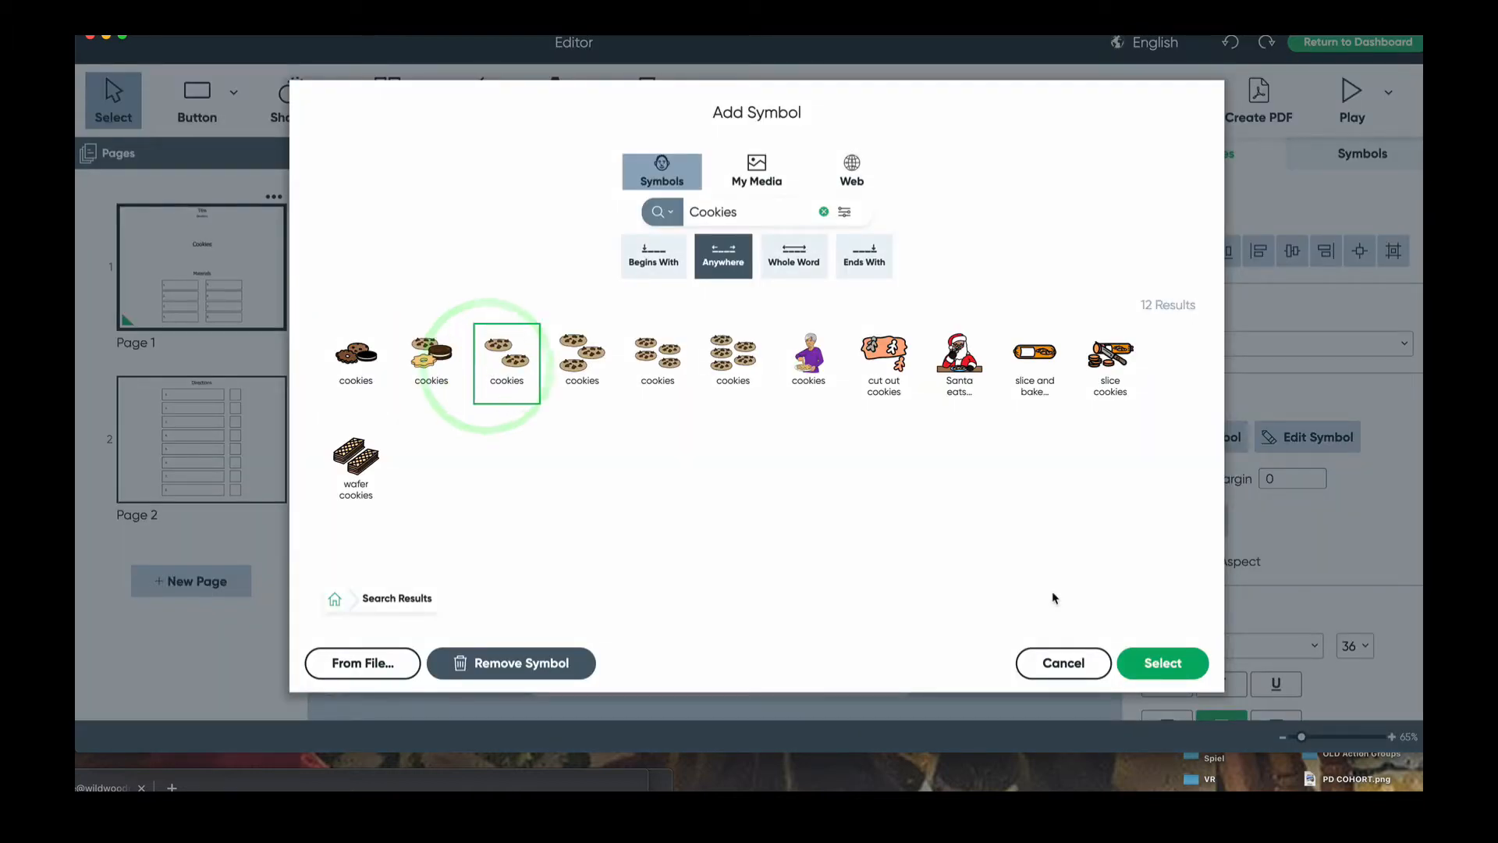
left_click(1144, 652)
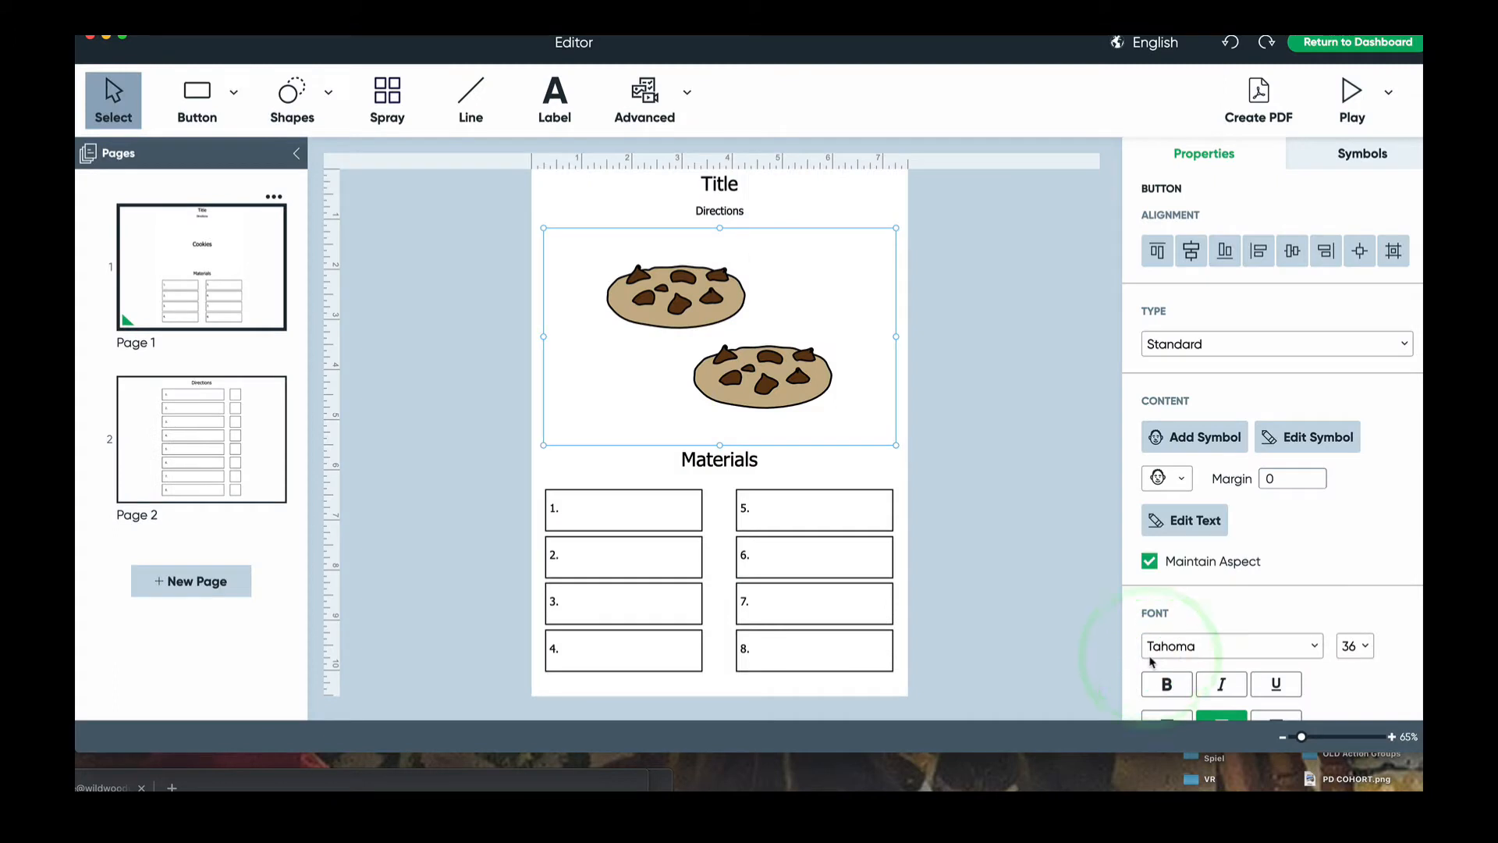
- Change the page title to 'Baking Cookie'
left_click(726, 185)
double_click(726, 188)
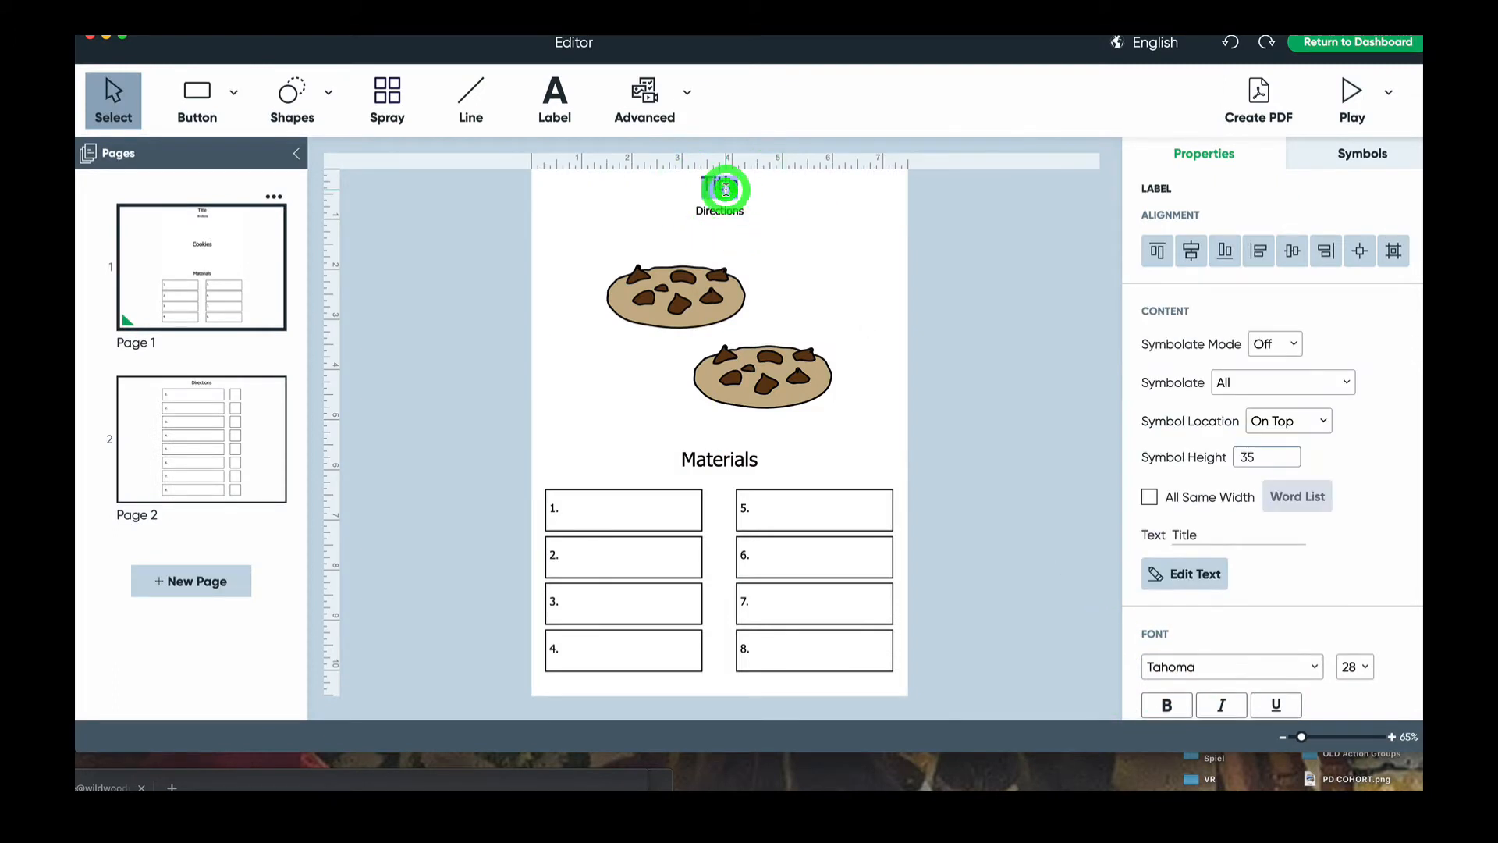
type("Bakoing")
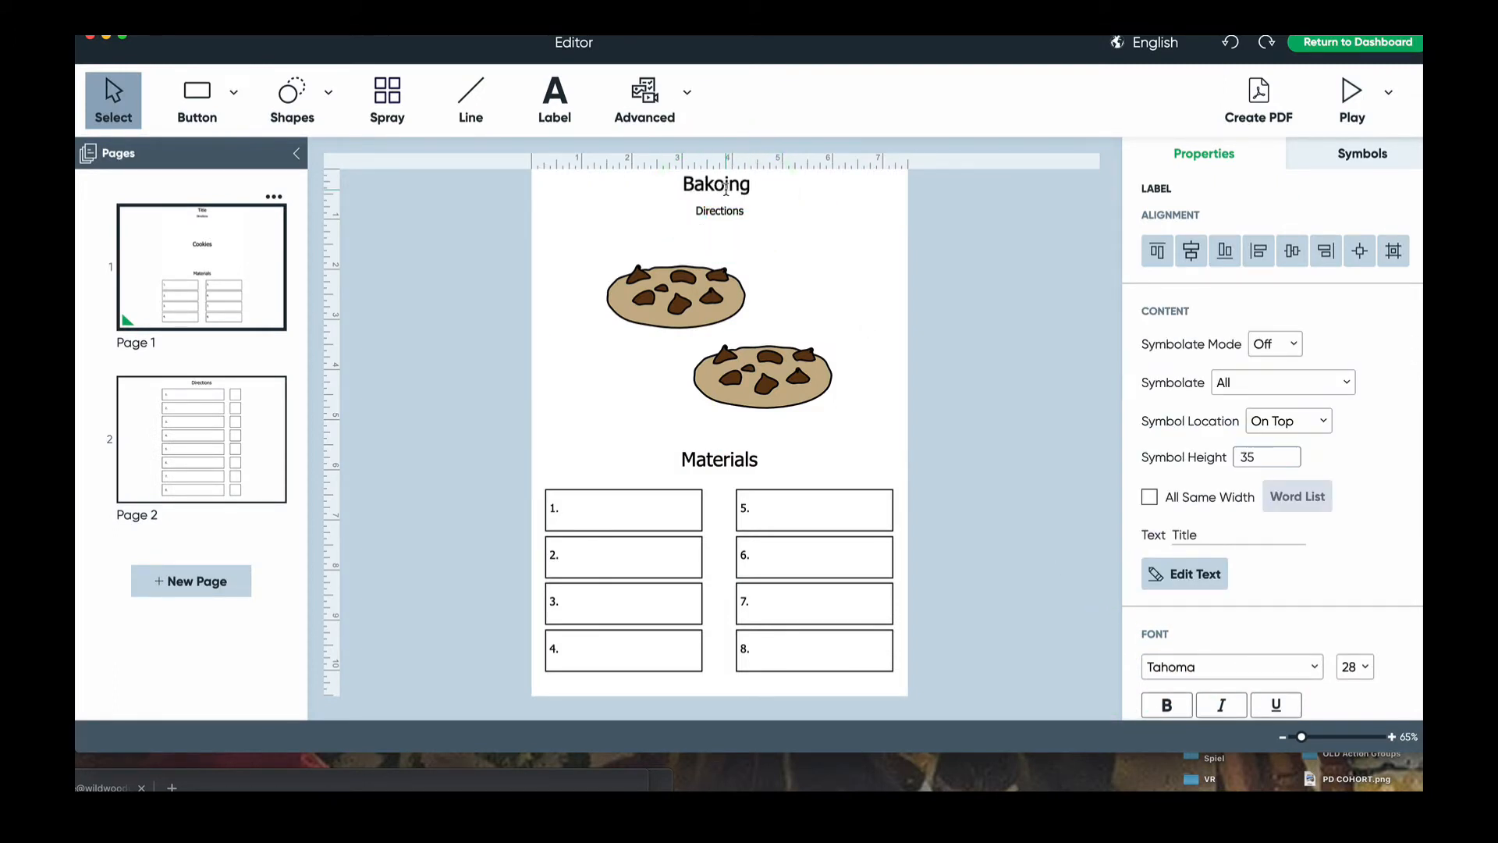
key("BackSpace")
key("BackSpace")
key("BackSpace")
key("BackSpace")
type("ing Cookie")
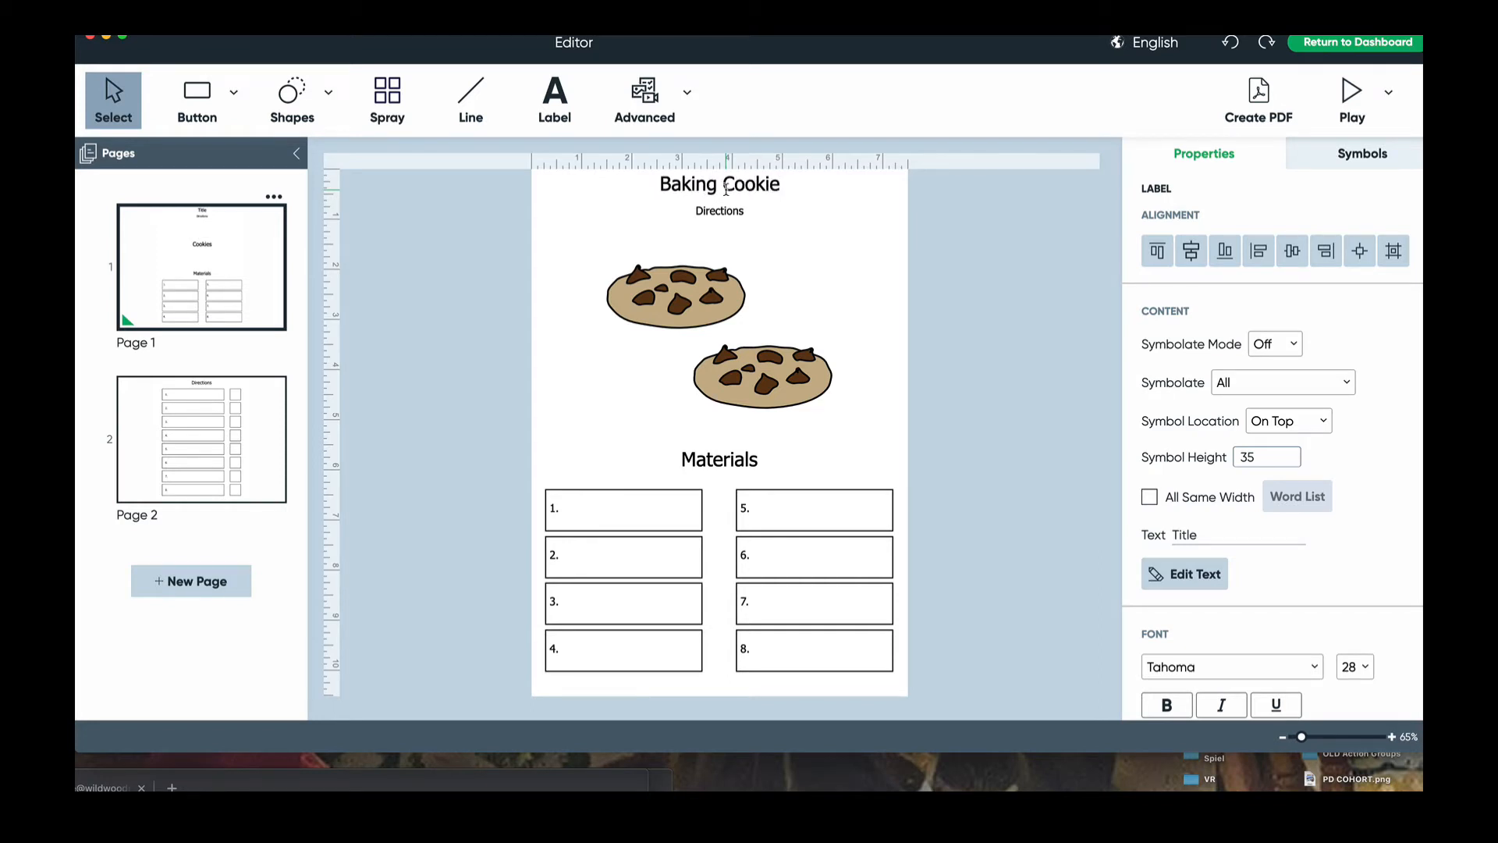
left_click(632, 514)
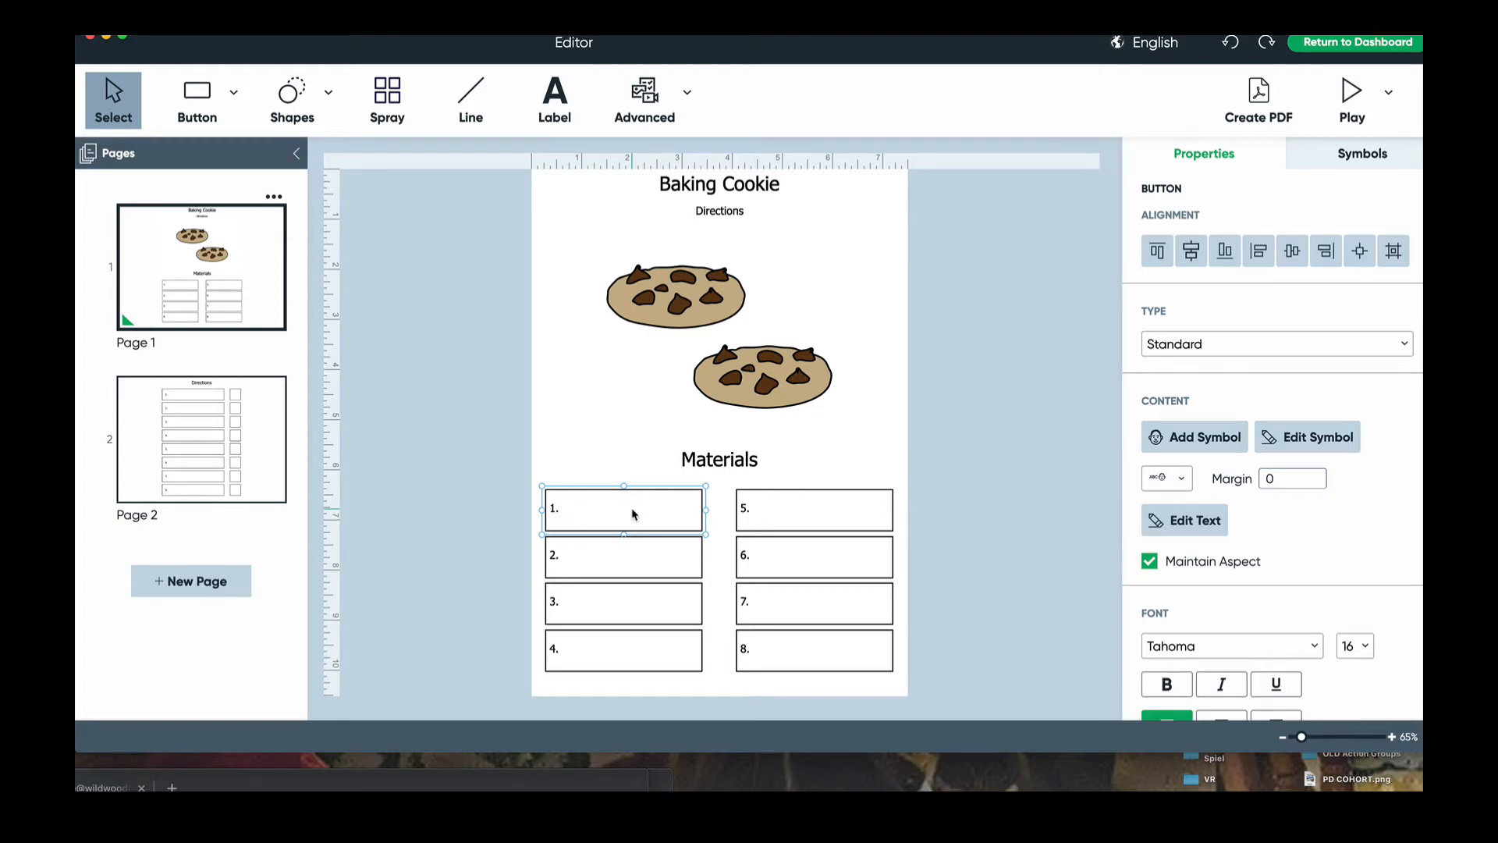
- Label Materials box 1 'flour' and box 2 'eggs', each with a matching picture
double_click(632, 514)
type("flour")
key("Return")
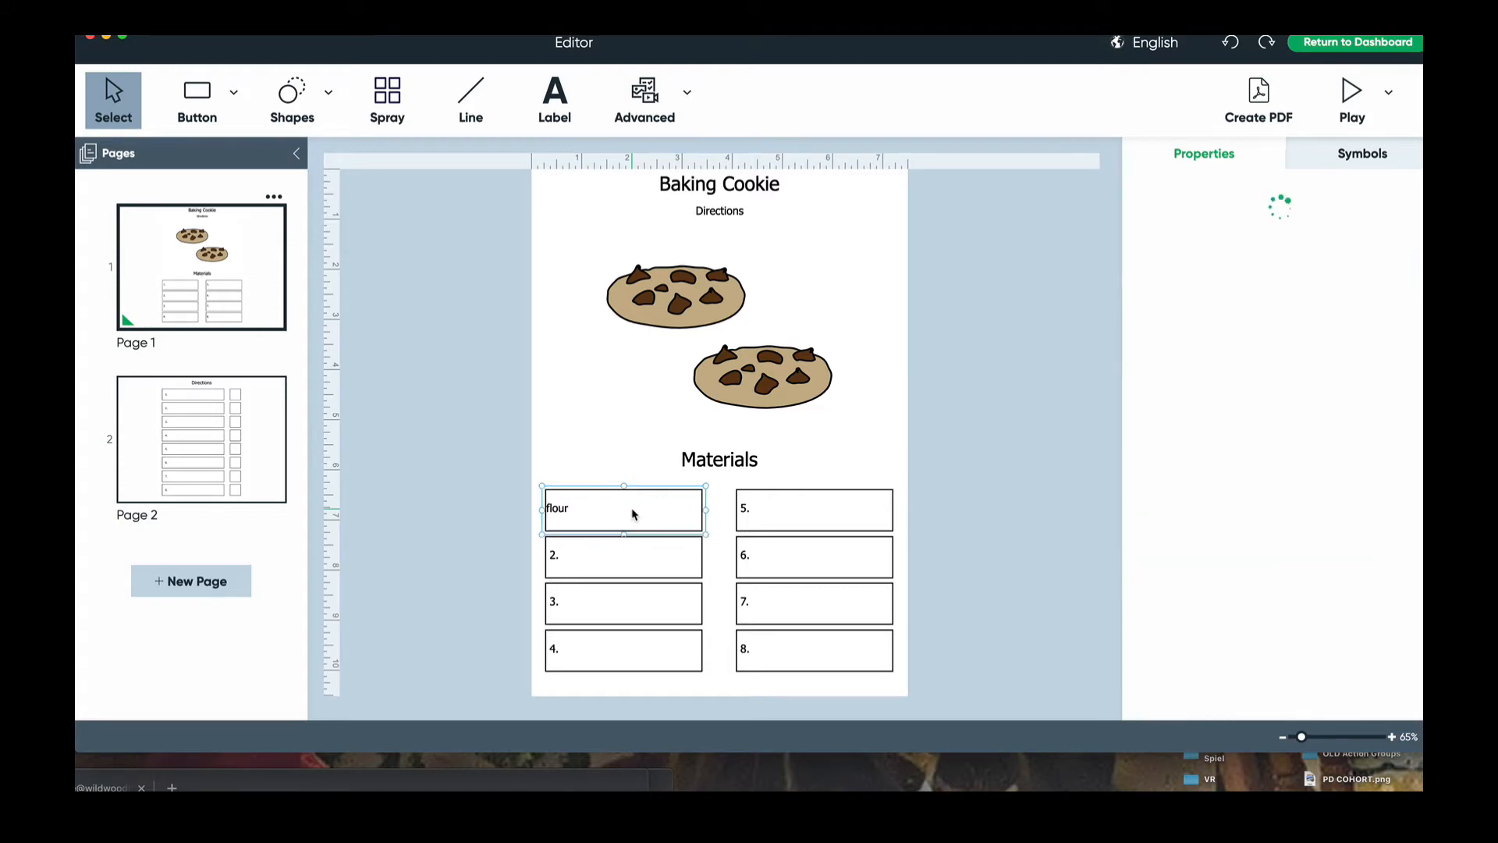
left_click(1163, 662)
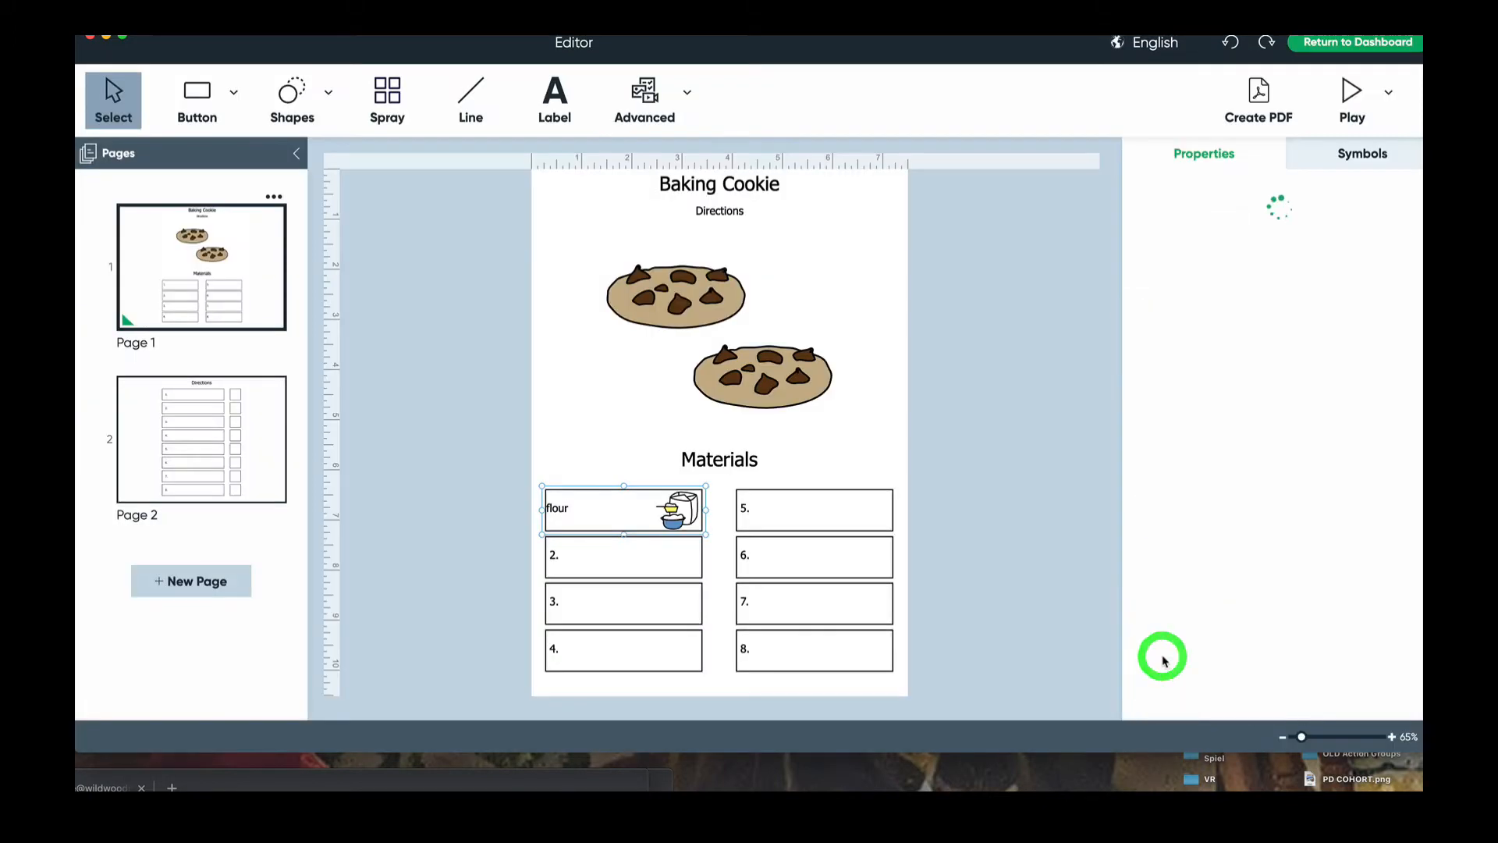
left_click(667, 567)
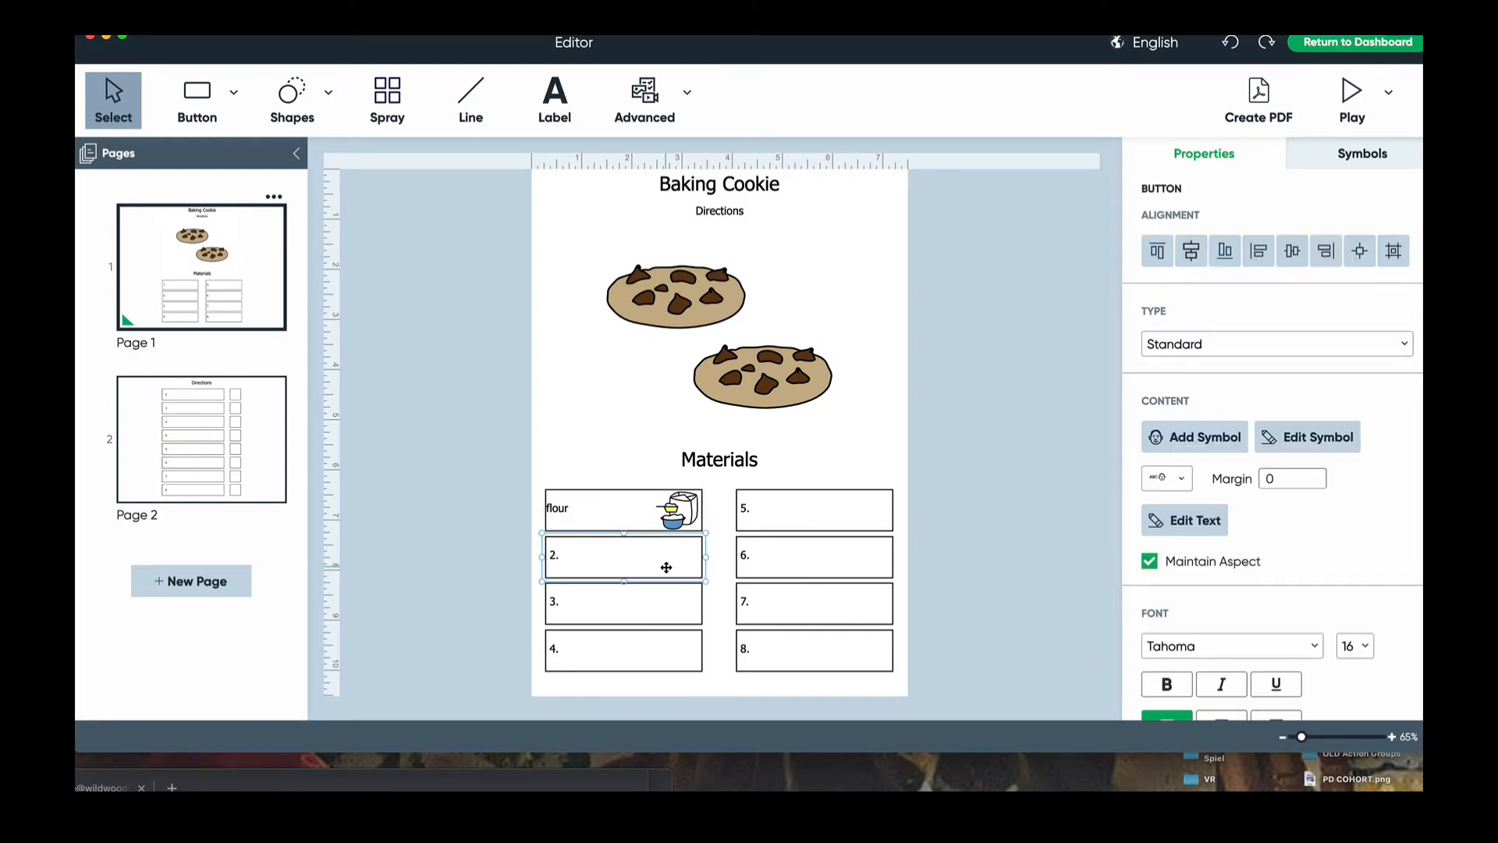
double_click(667, 567)
type("eggs")
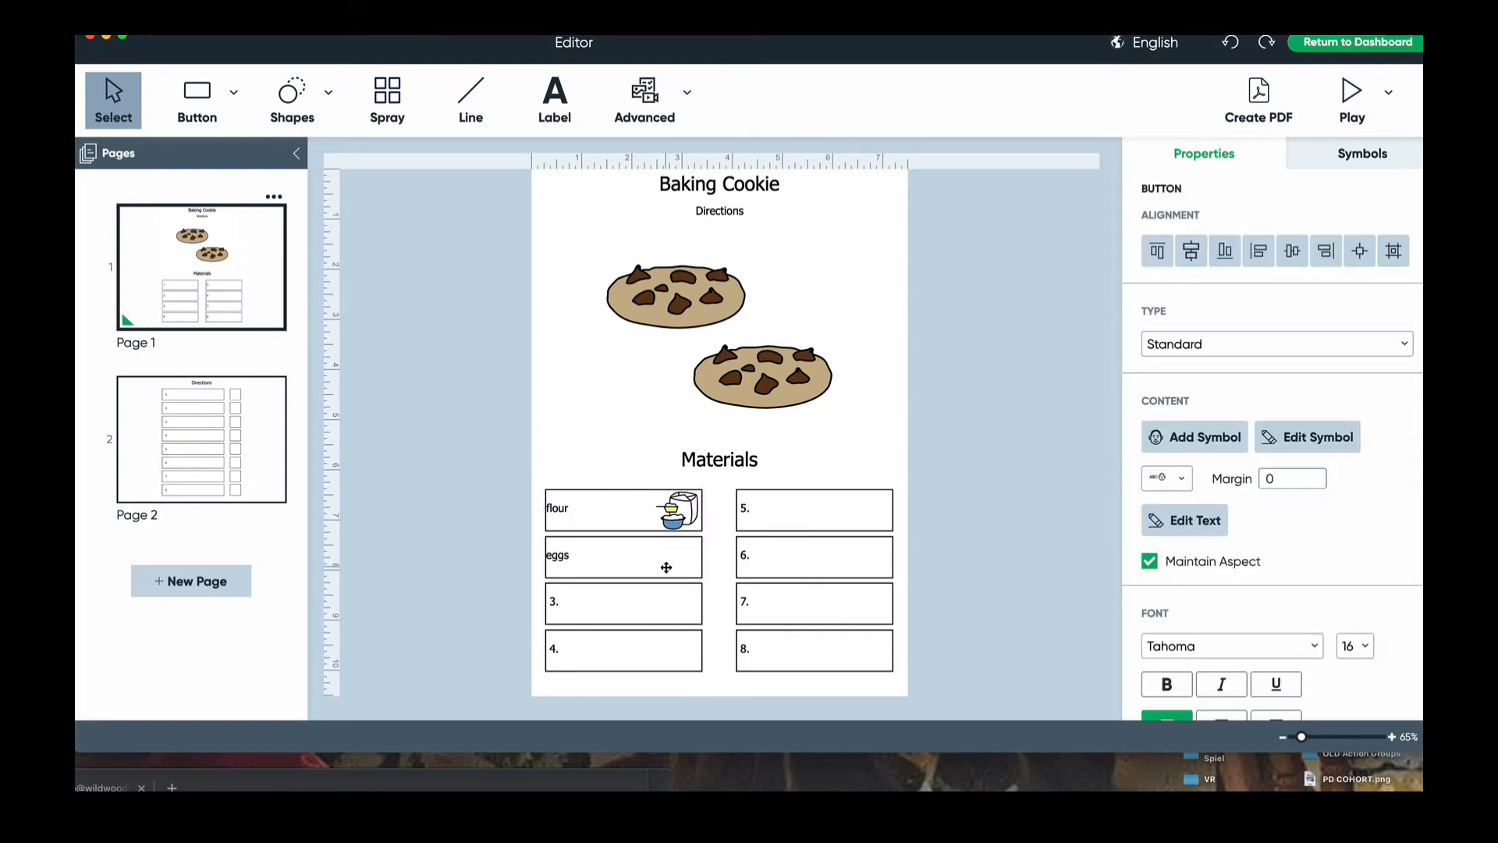
key("Return")
left_click(1154, 662)
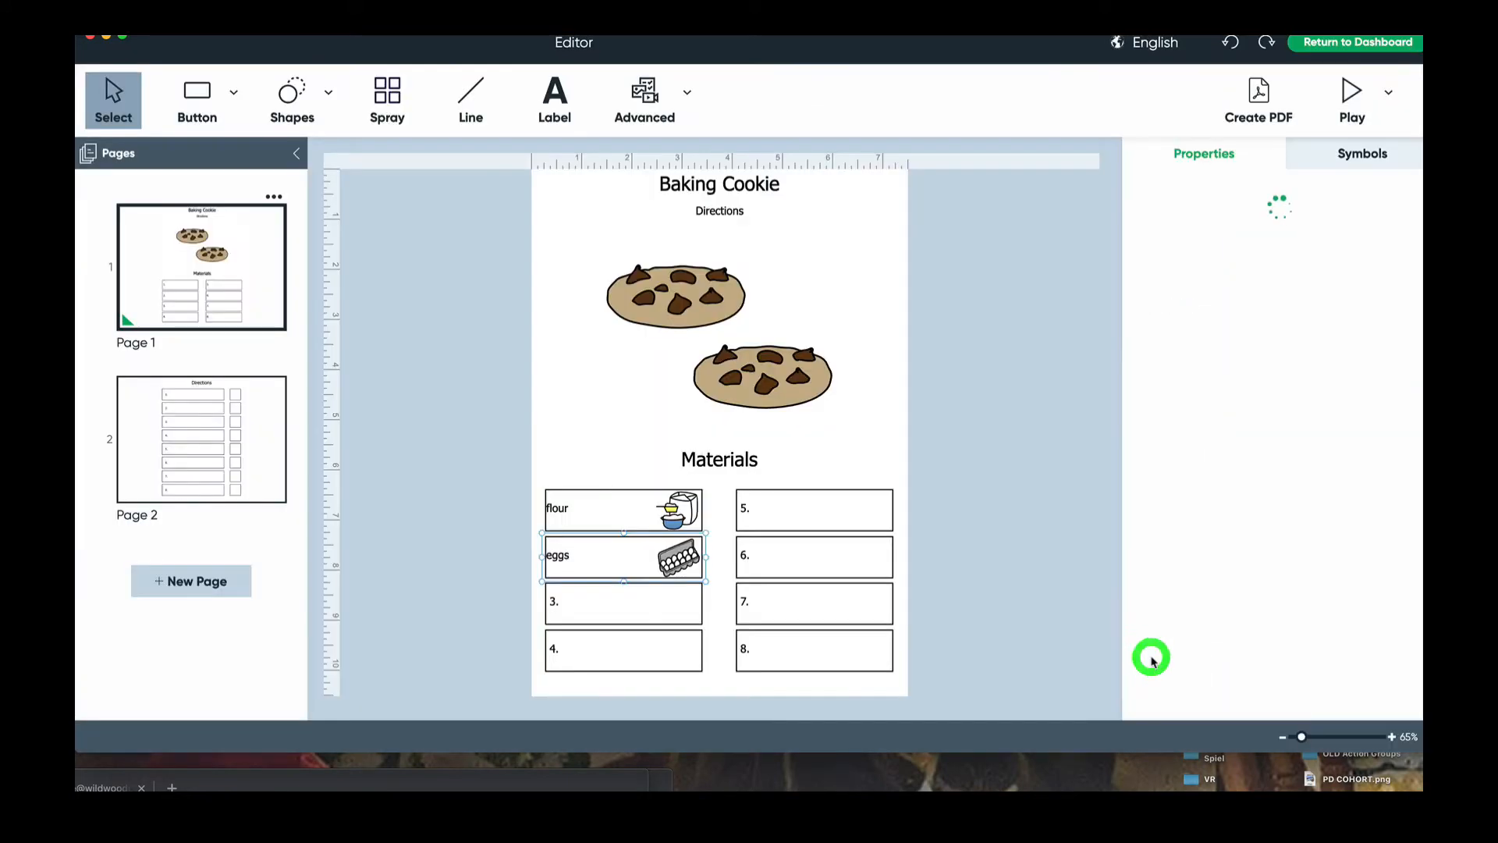
- Label box 3 'water' with a faucet picture and box 4 'sugar' with a web photo
left_click(616, 610)
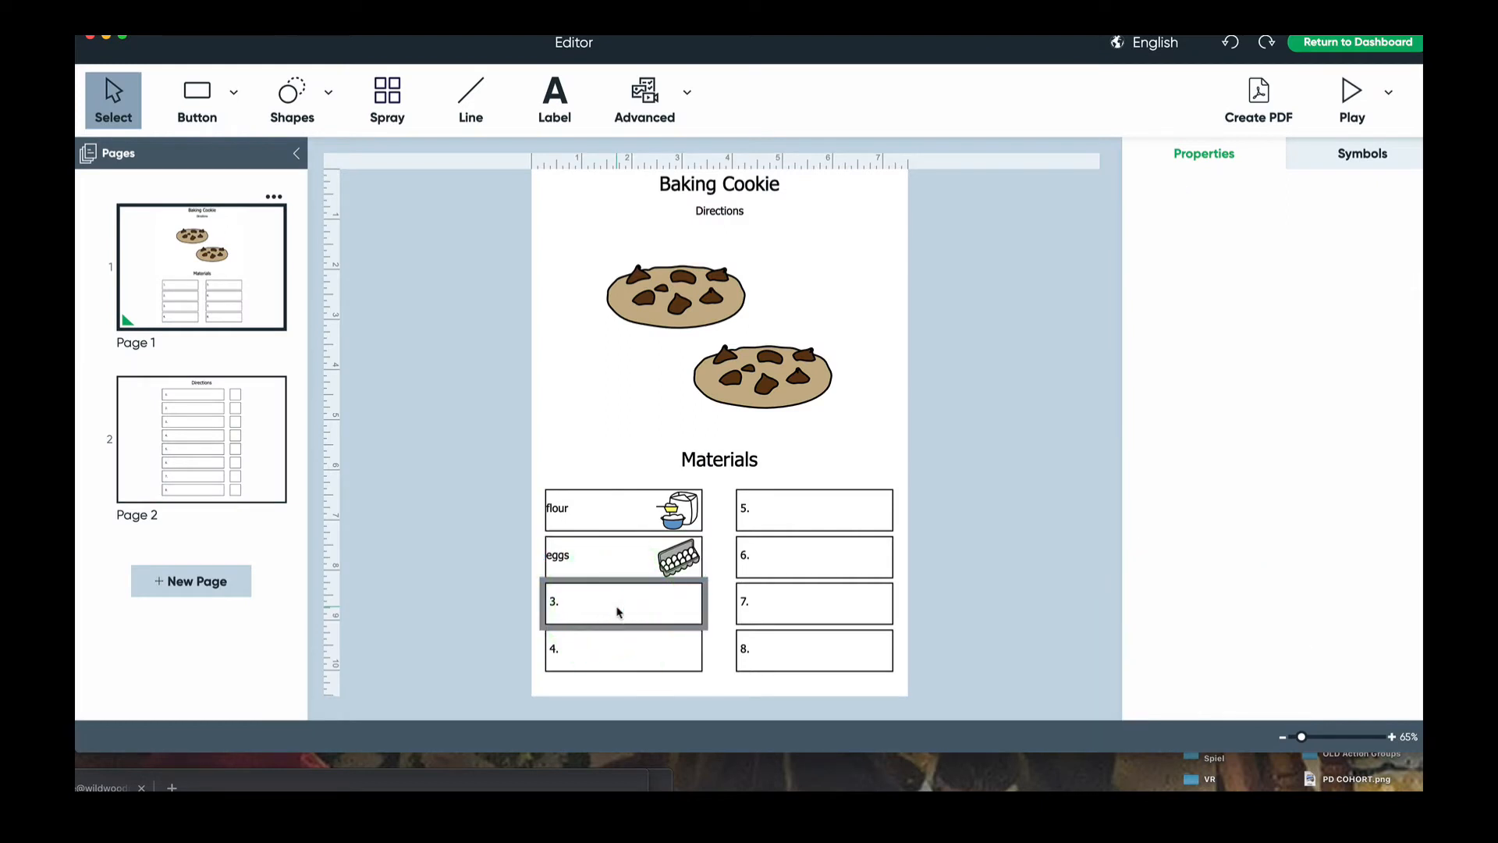
double_click(616, 608)
type("water")
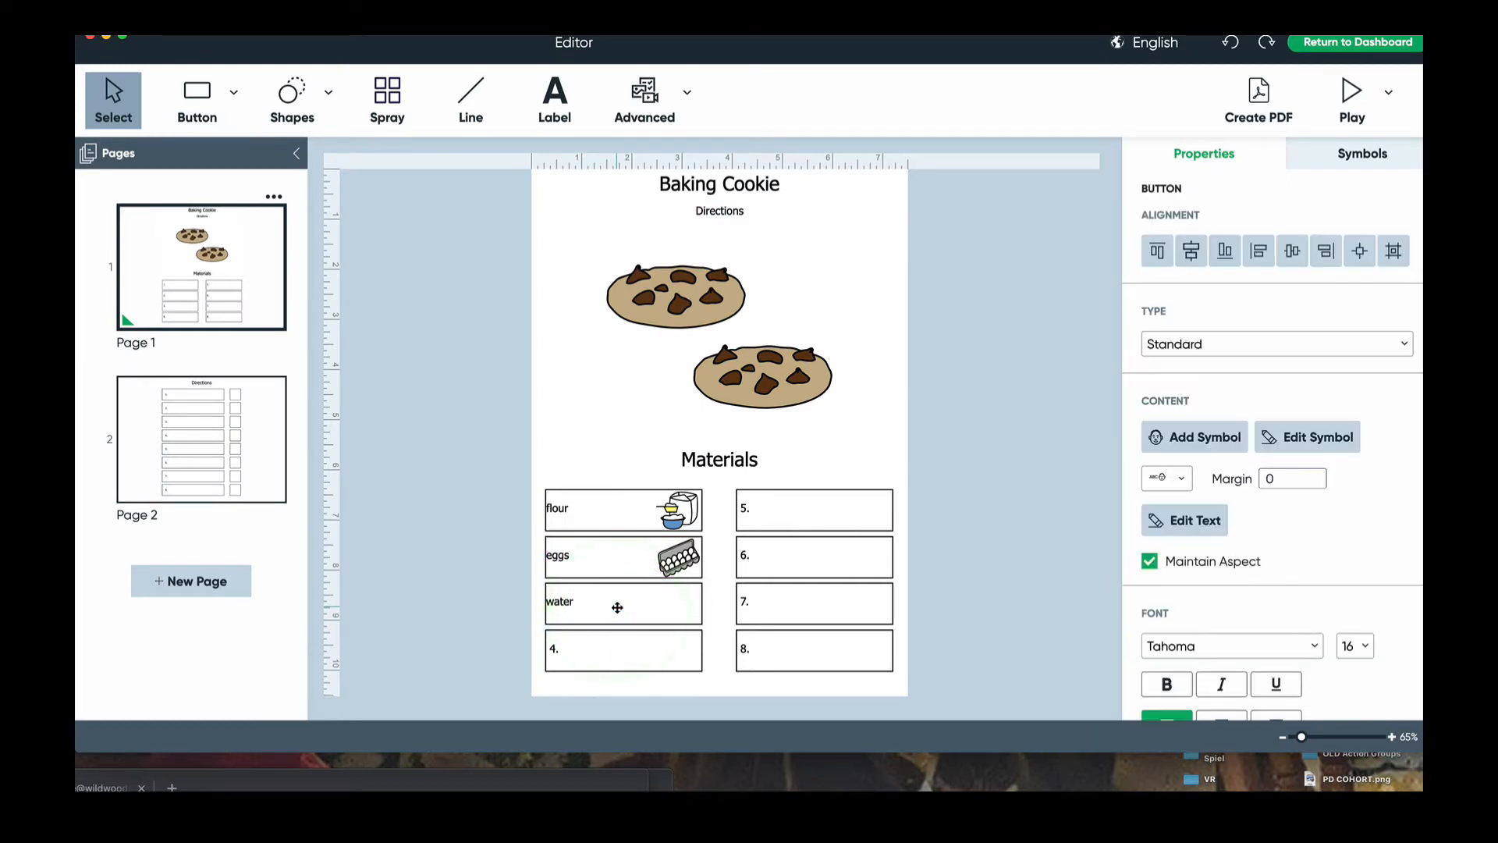
key("Return")
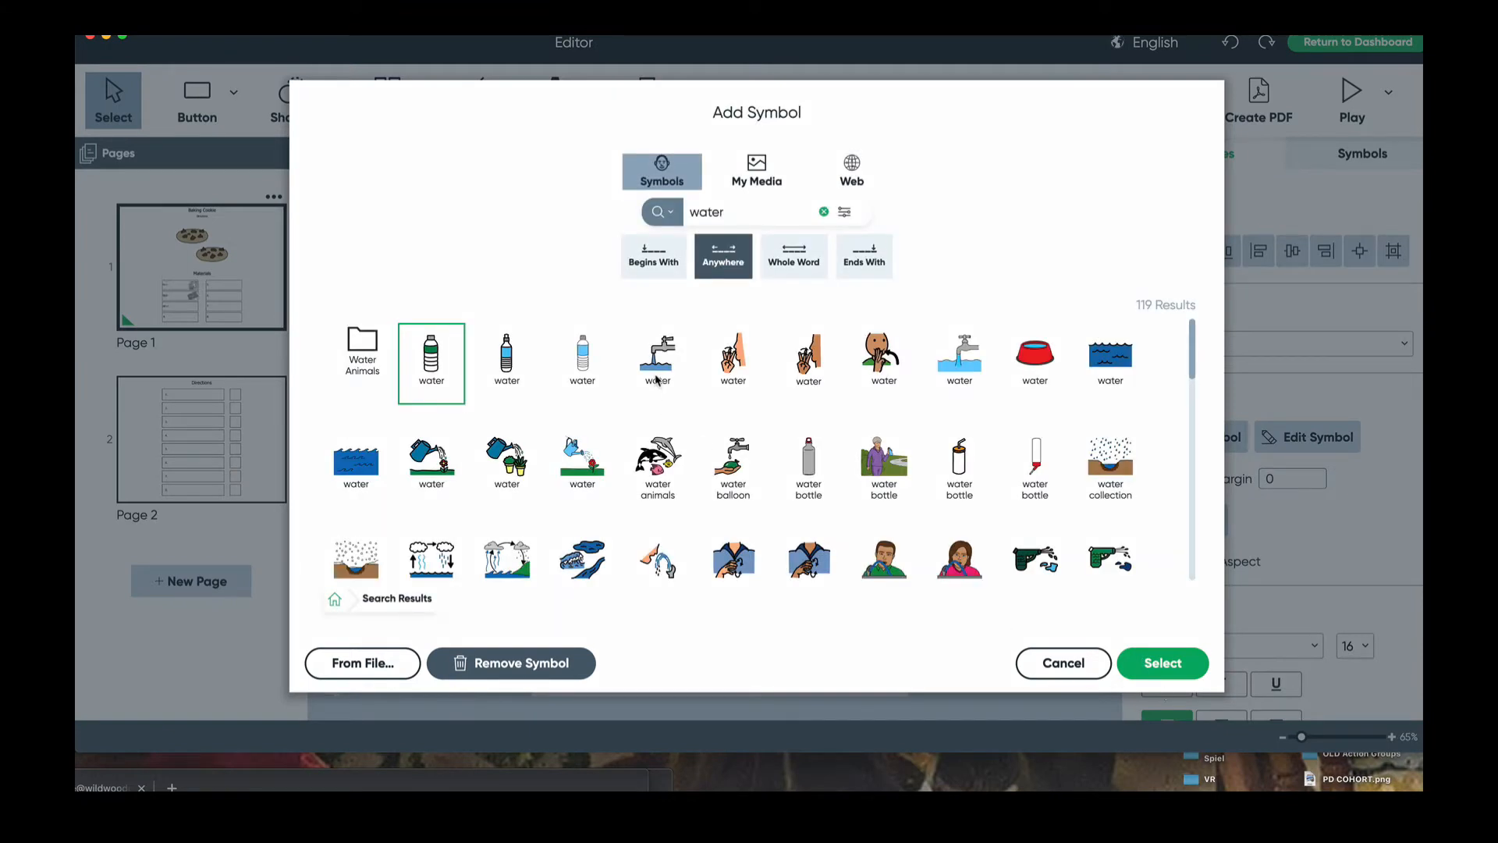
left_click(658, 379)
left_click(1162, 663)
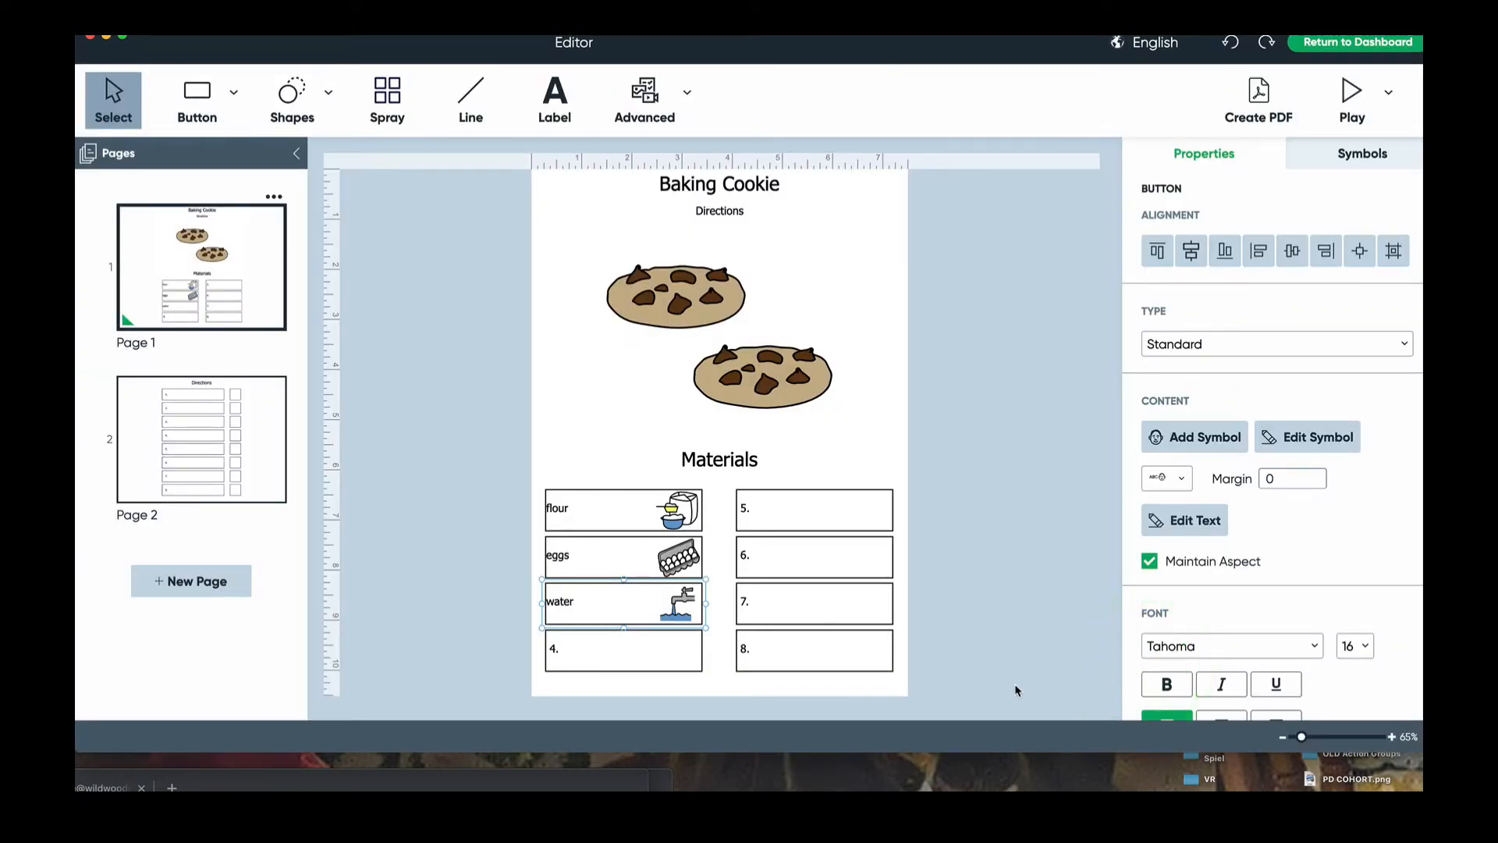
left_click(652, 654)
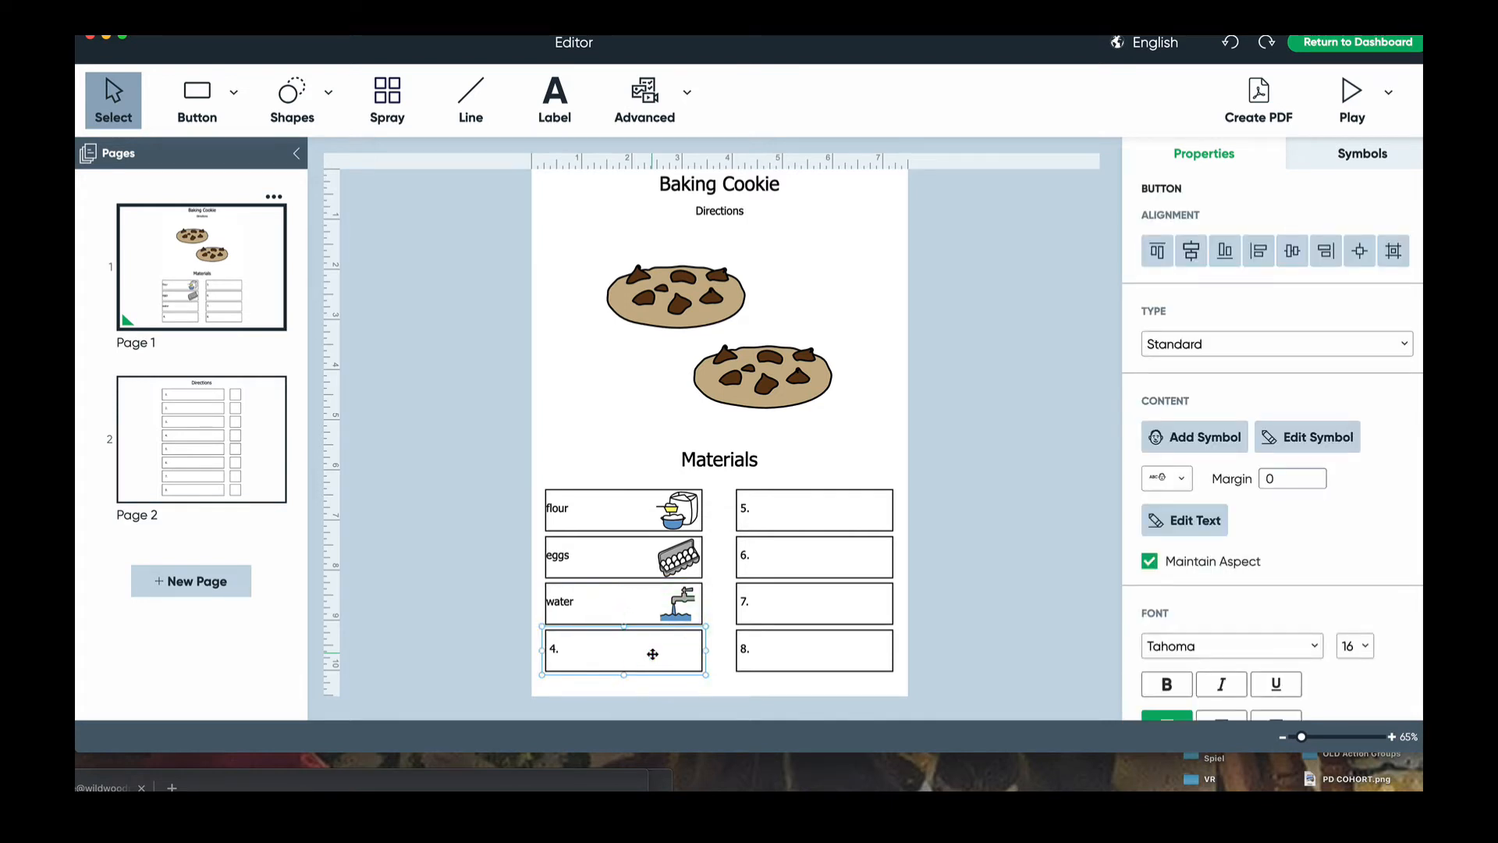
type("sugar")
double_click(653, 654)
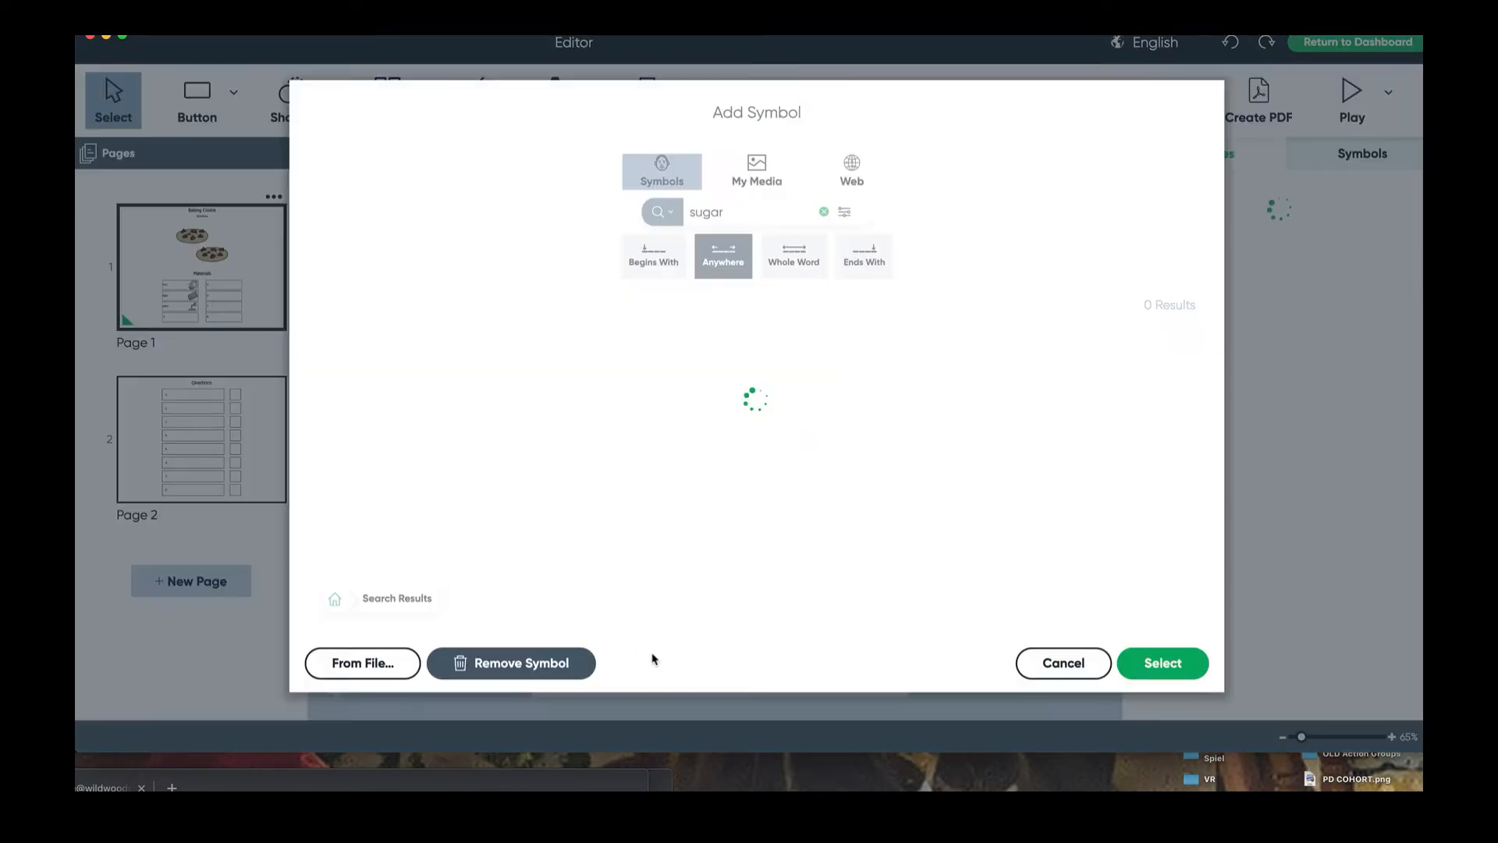
left_click(873, 166)
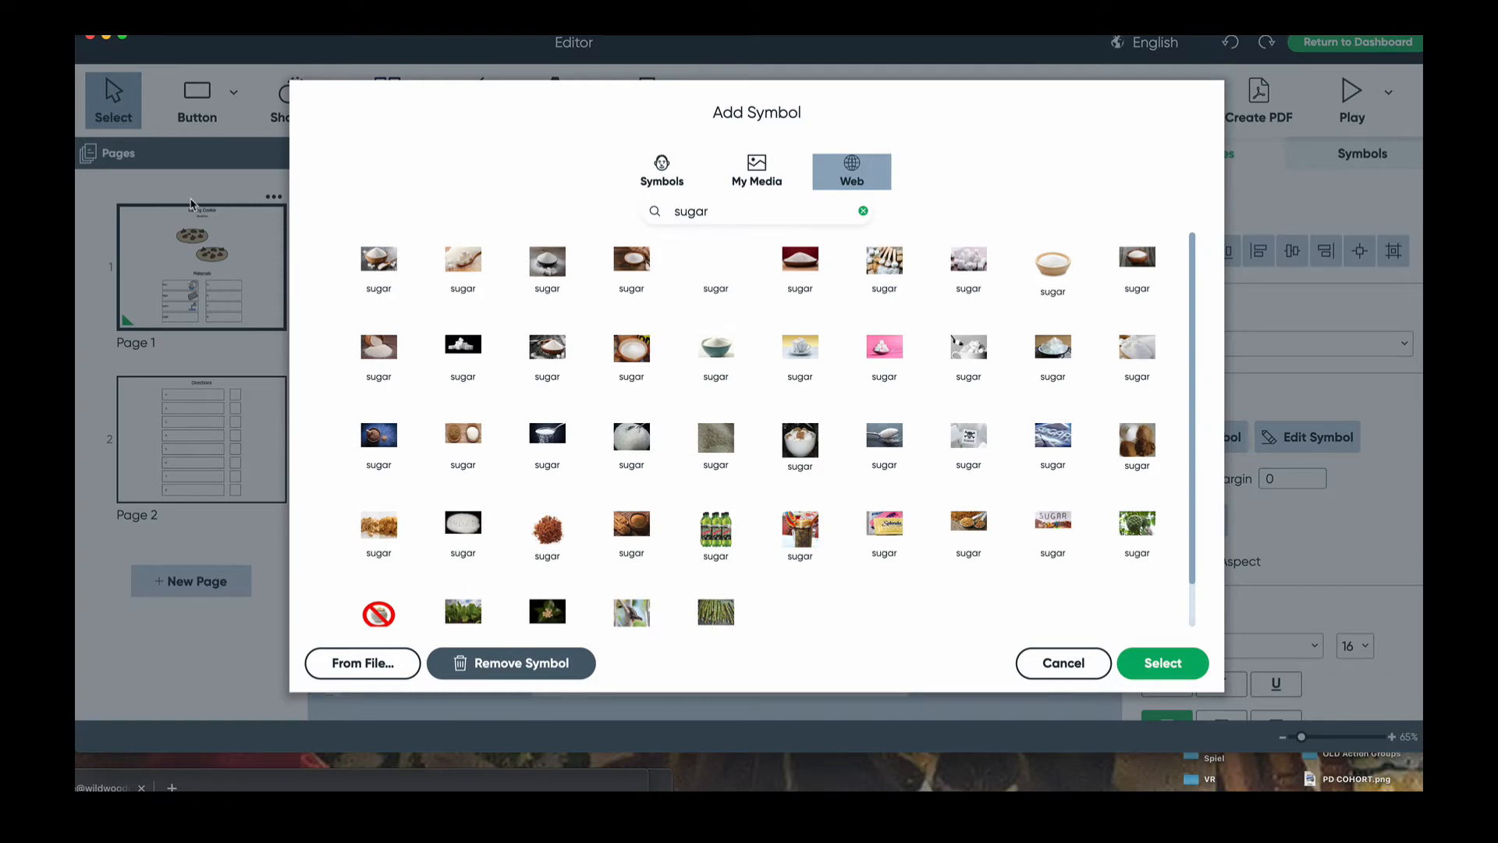
left_click(379, 264)
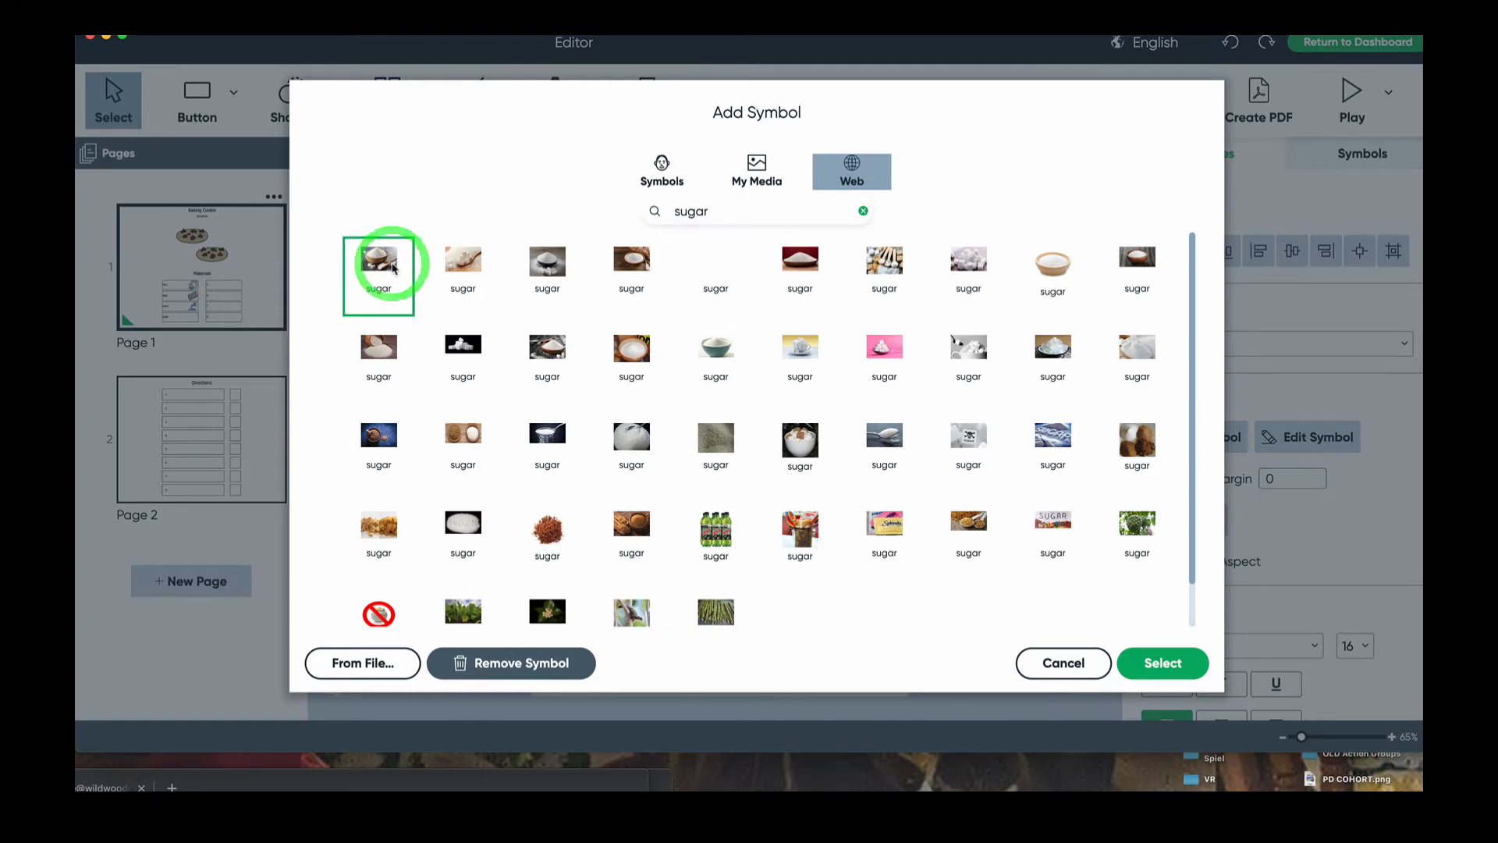
left_click(1164, 663)
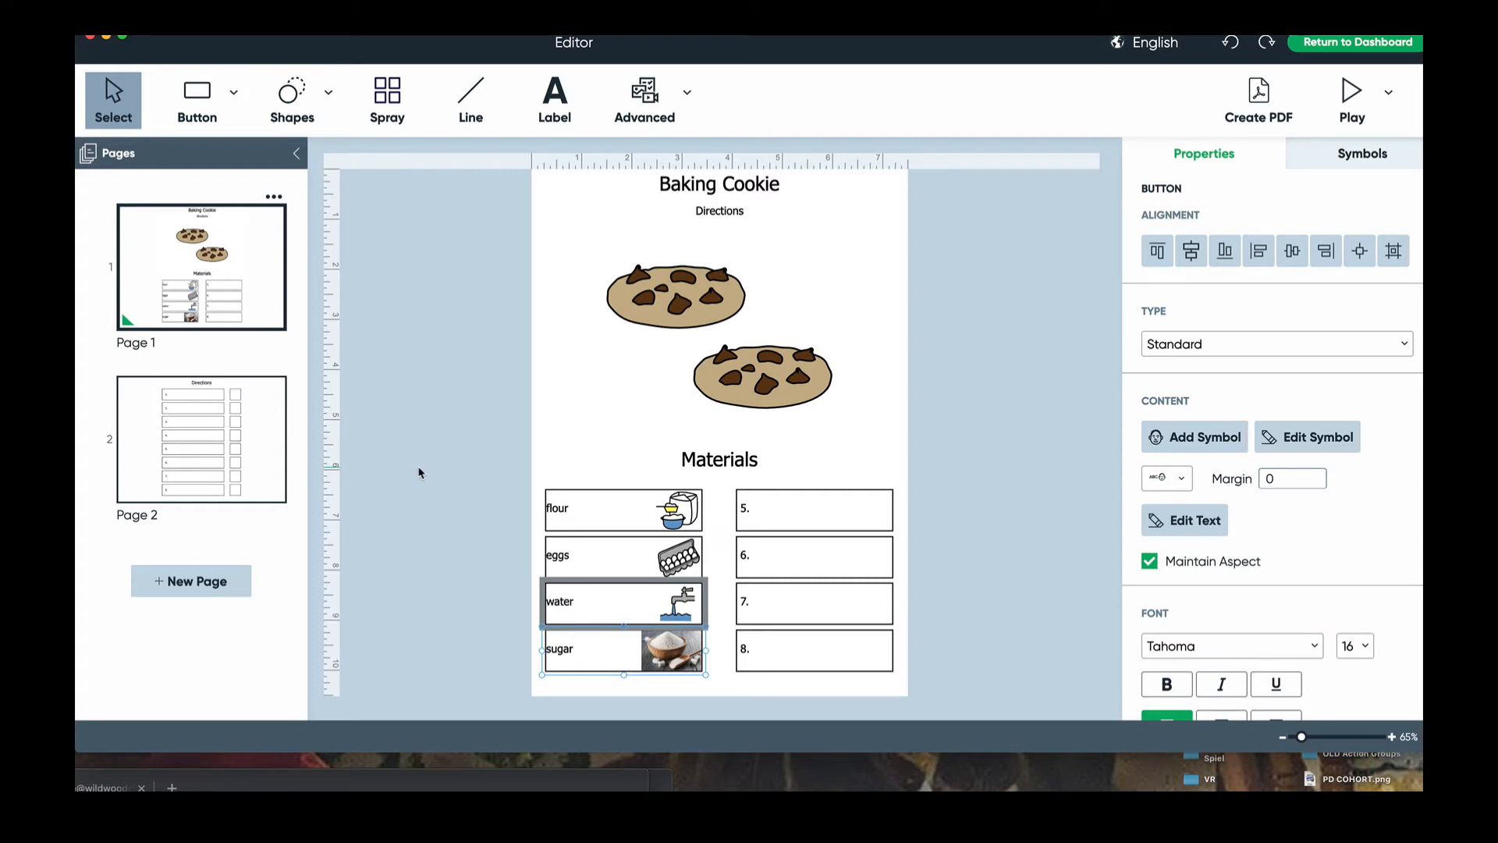
left_click(249, 434)
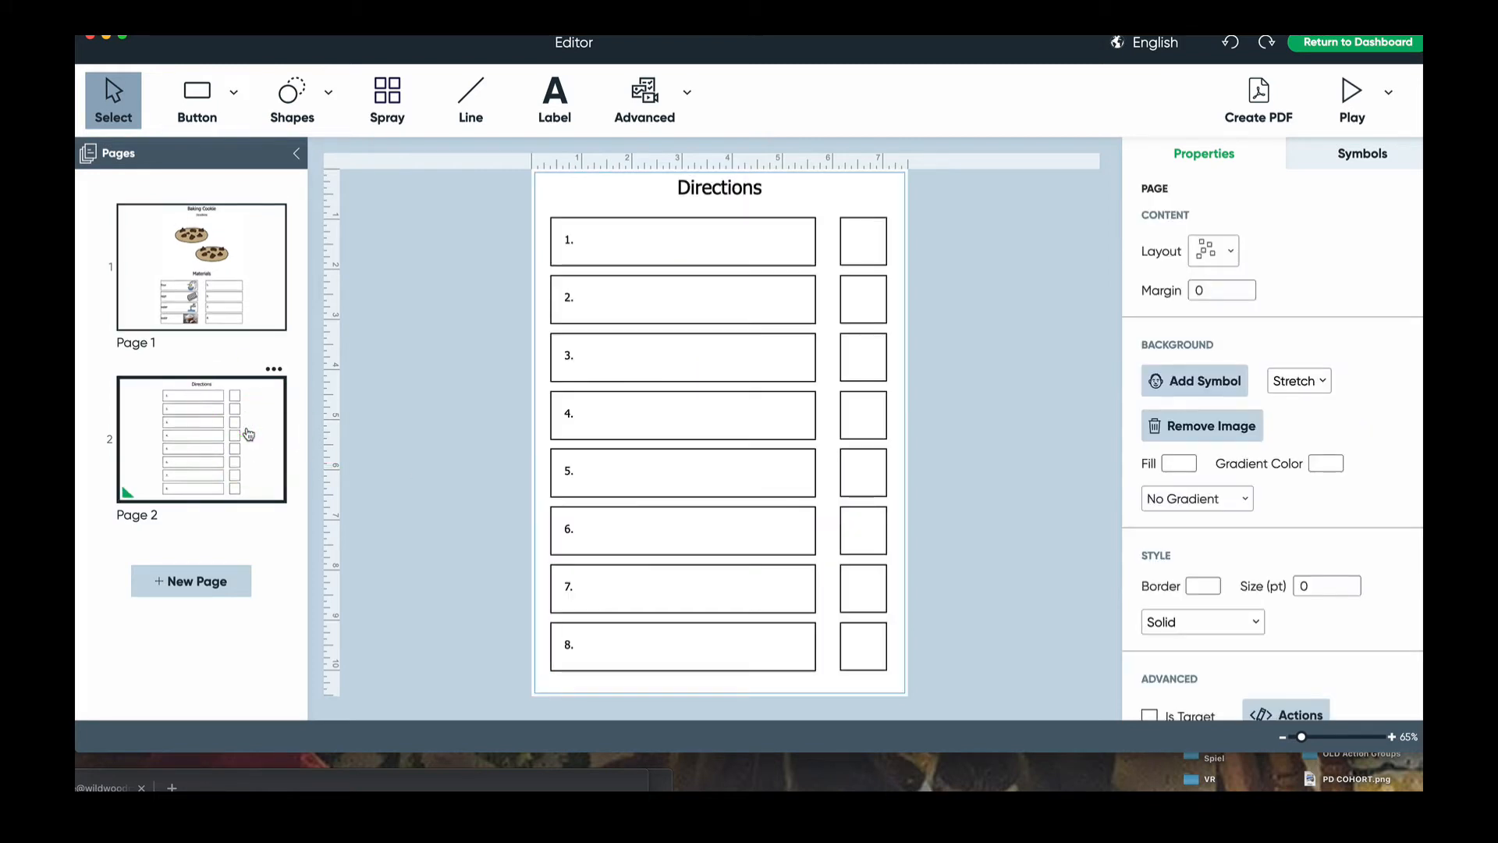
- Give Directions step 1 the blue bowl picture found by searching 'bowl'
left_click(646, 260)
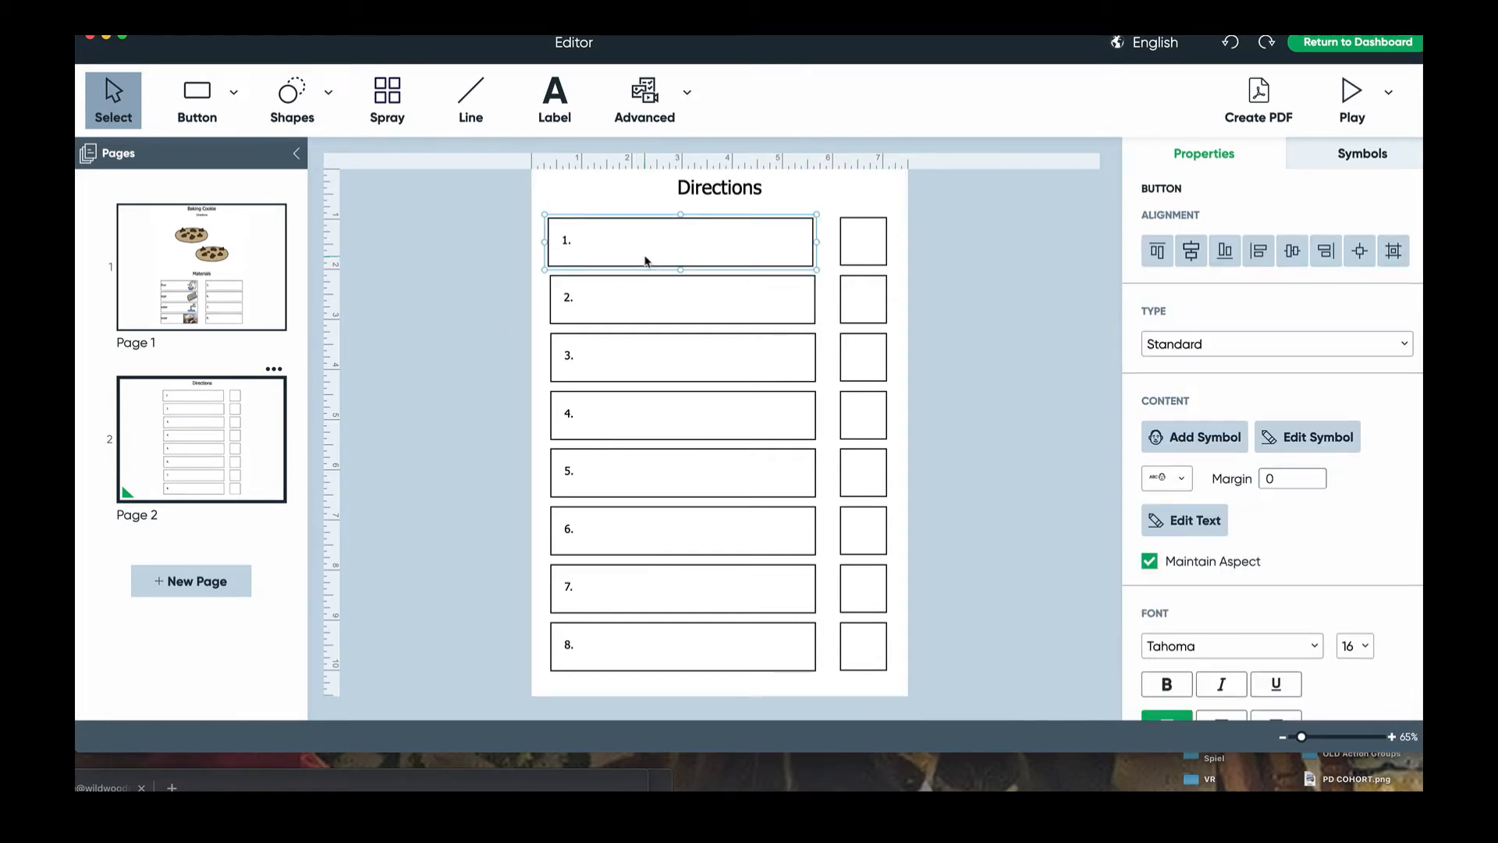
double_click(645, 261)
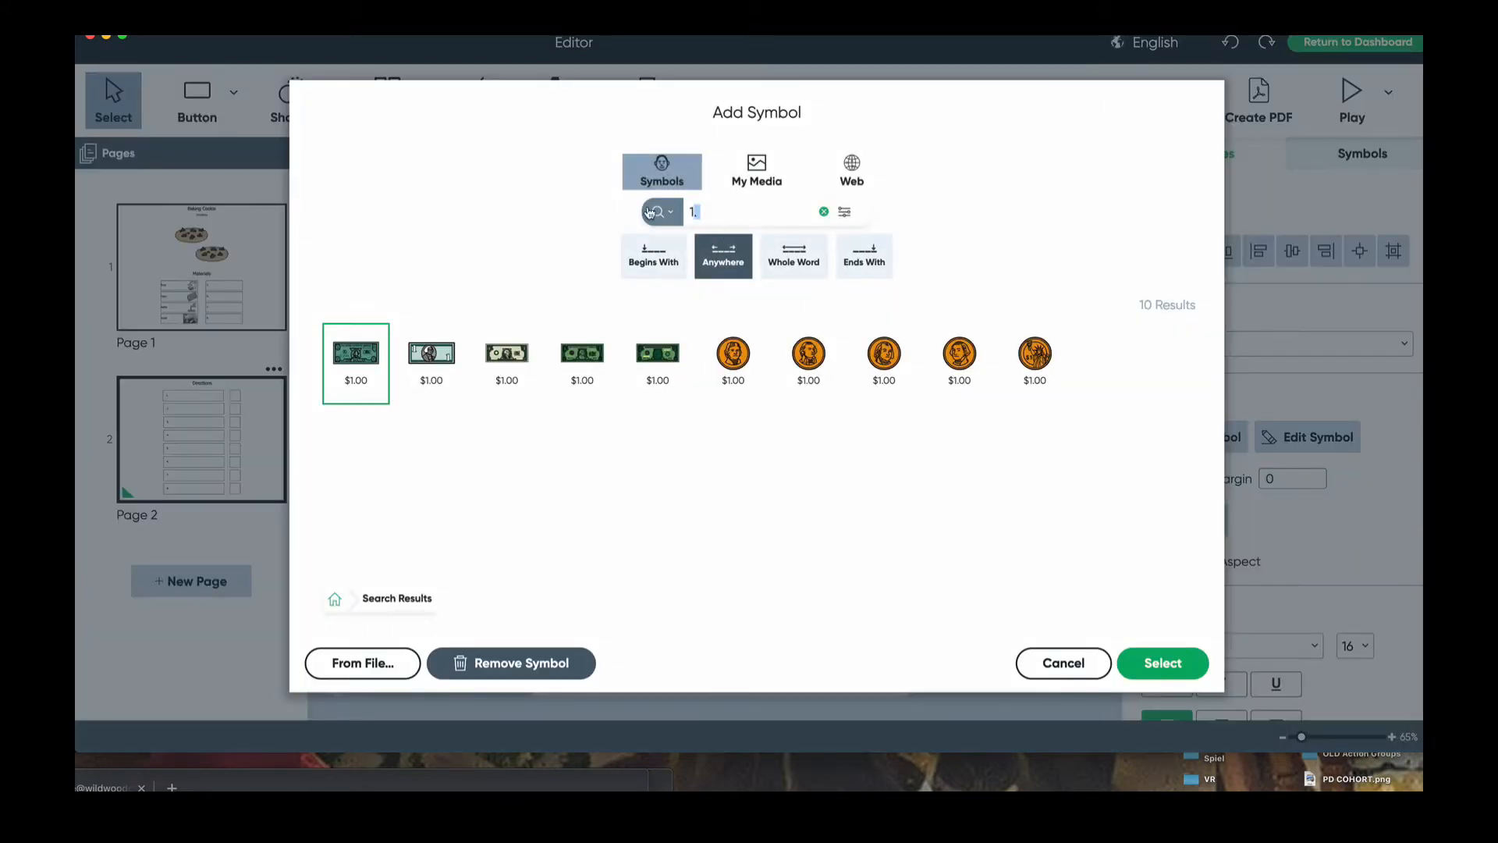
type("bowl")
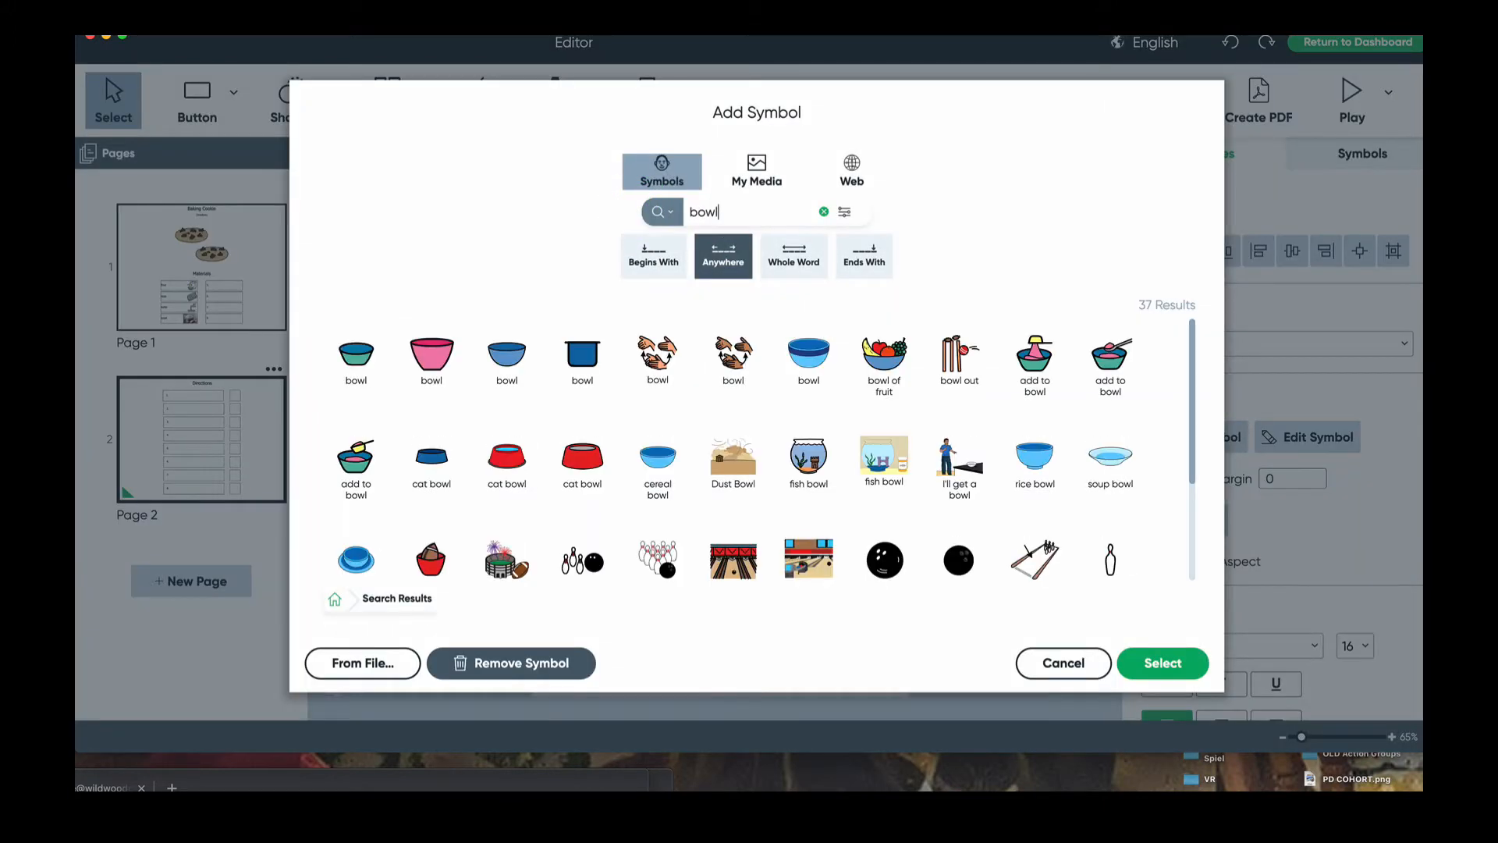
left_click(506, 355)
left_click(1163, 663)
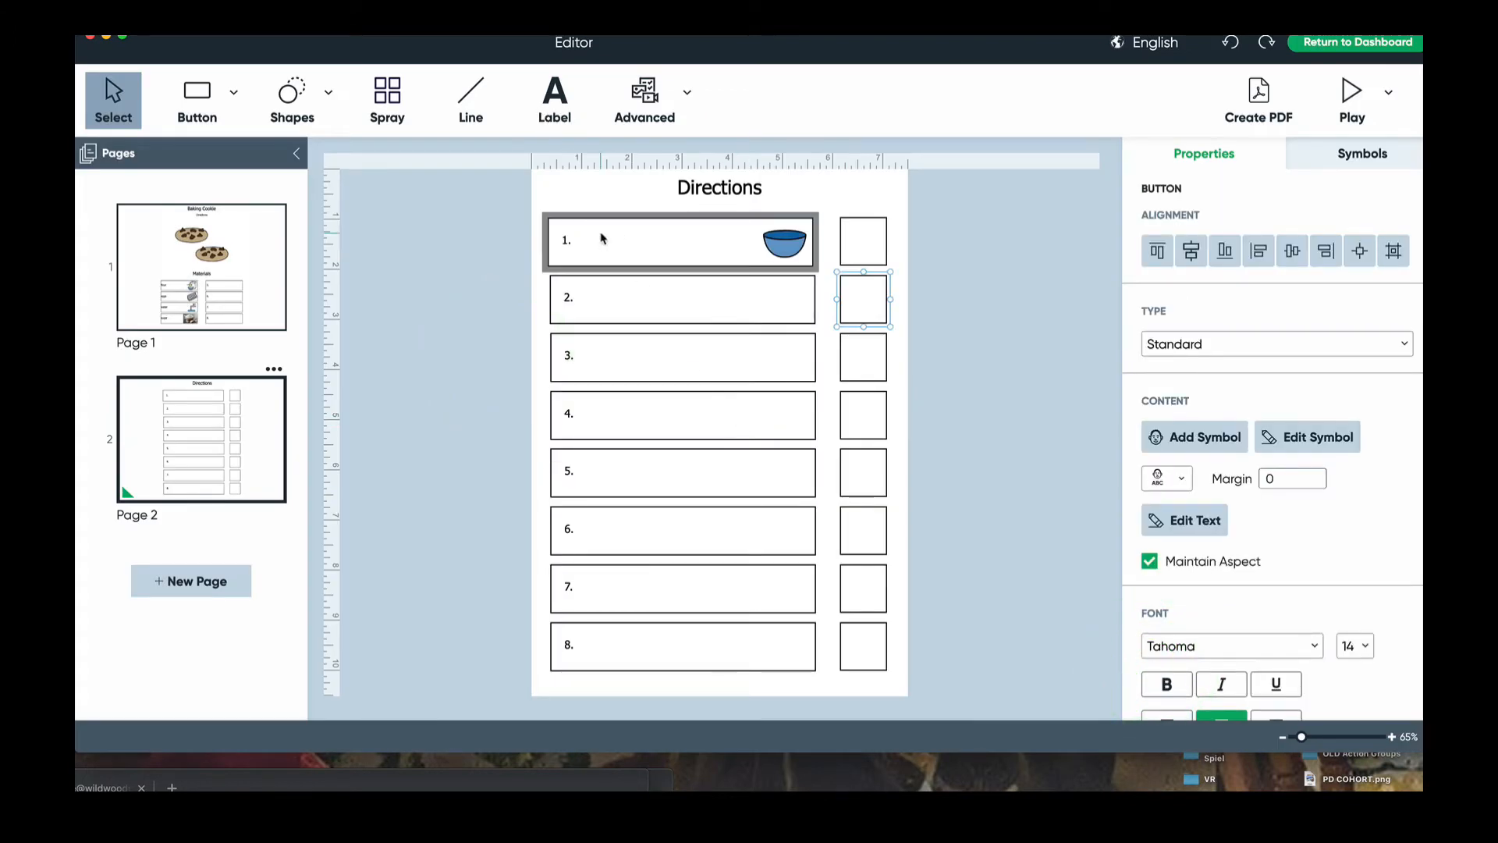
- Give Directions step 2 a dough picture found by searching 'dough'
left_click(601, 233)
left_click(619, 287)
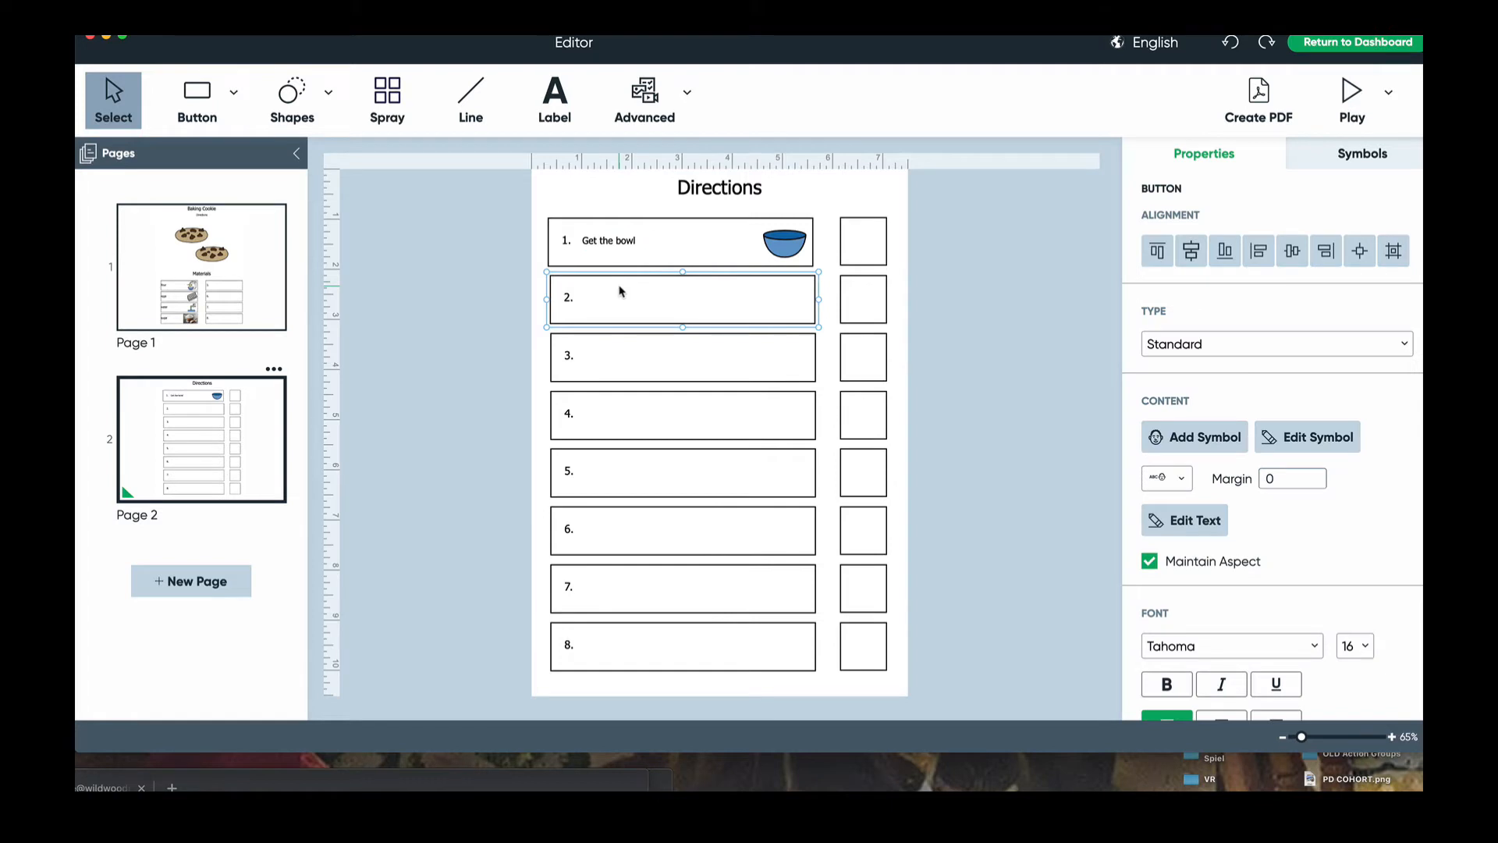
double_click(622, 291)
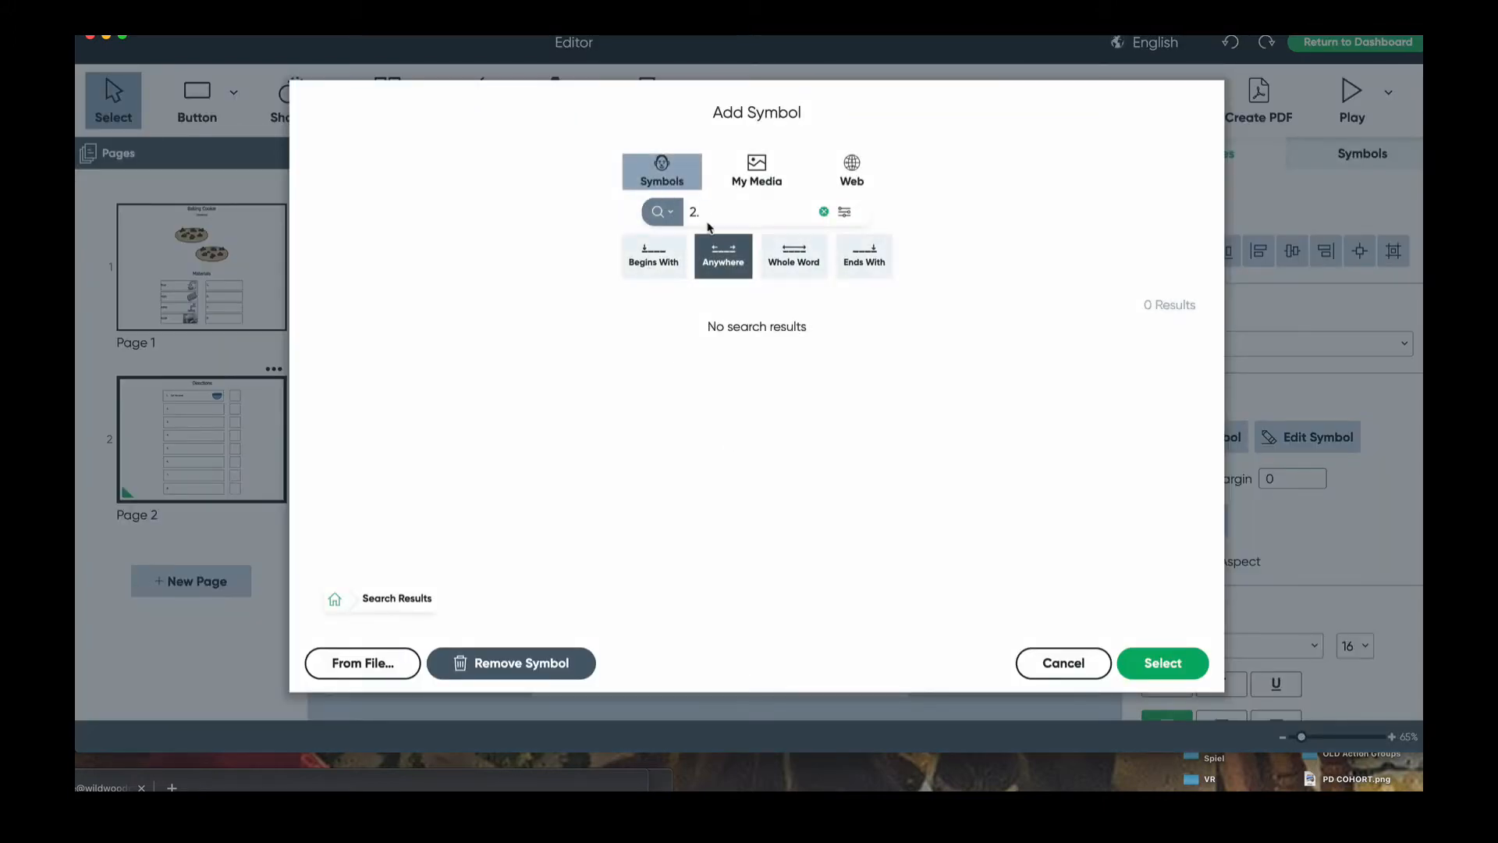
triple_click(687, 211)
type("Diou")
key("BackSpace")
type("u")
key("BackSpace")
type("oiuugh")
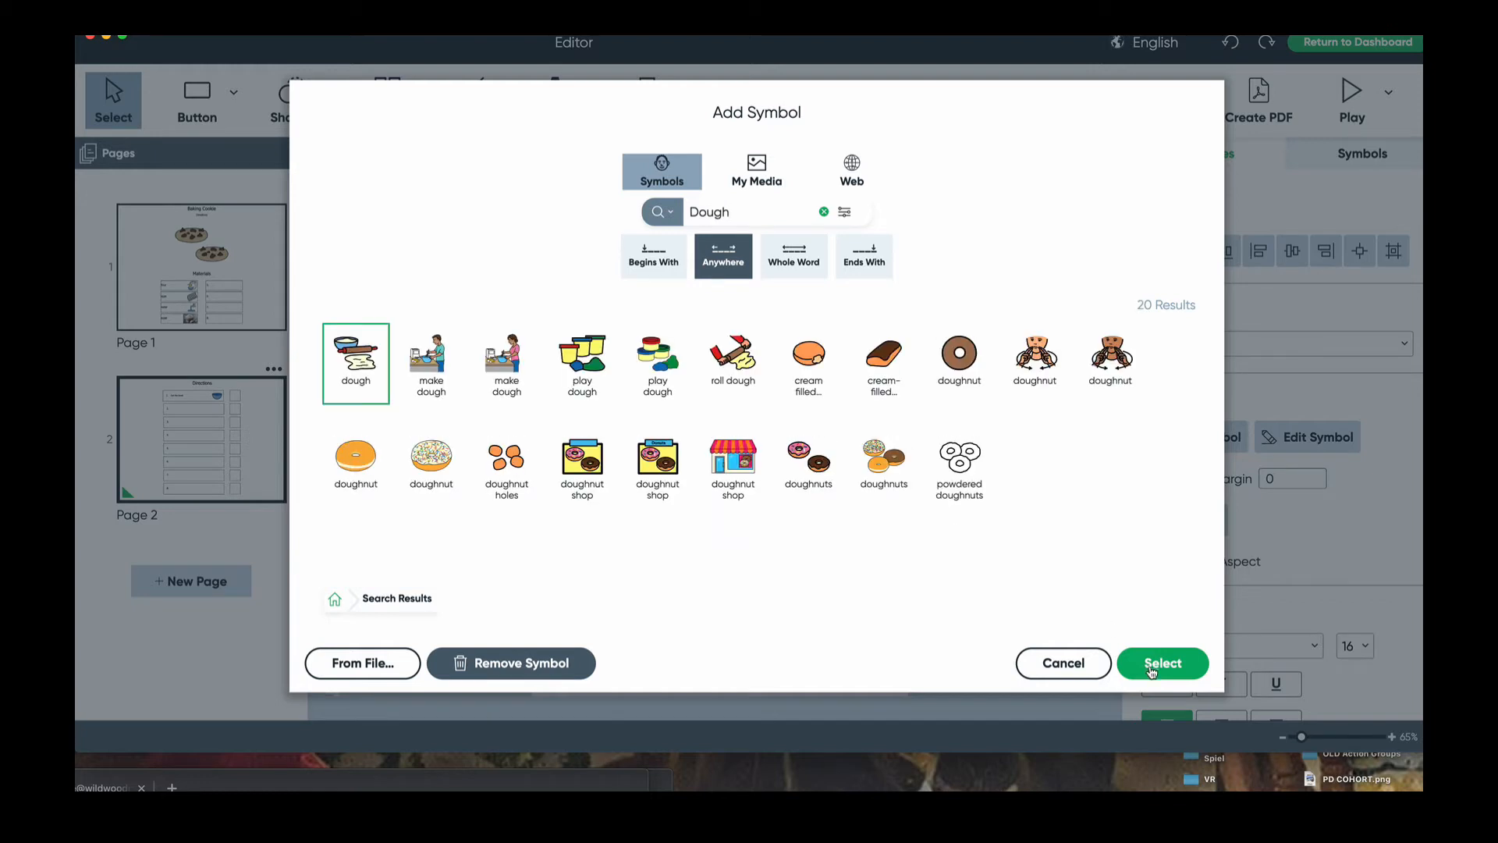
left_click(1152, 665)
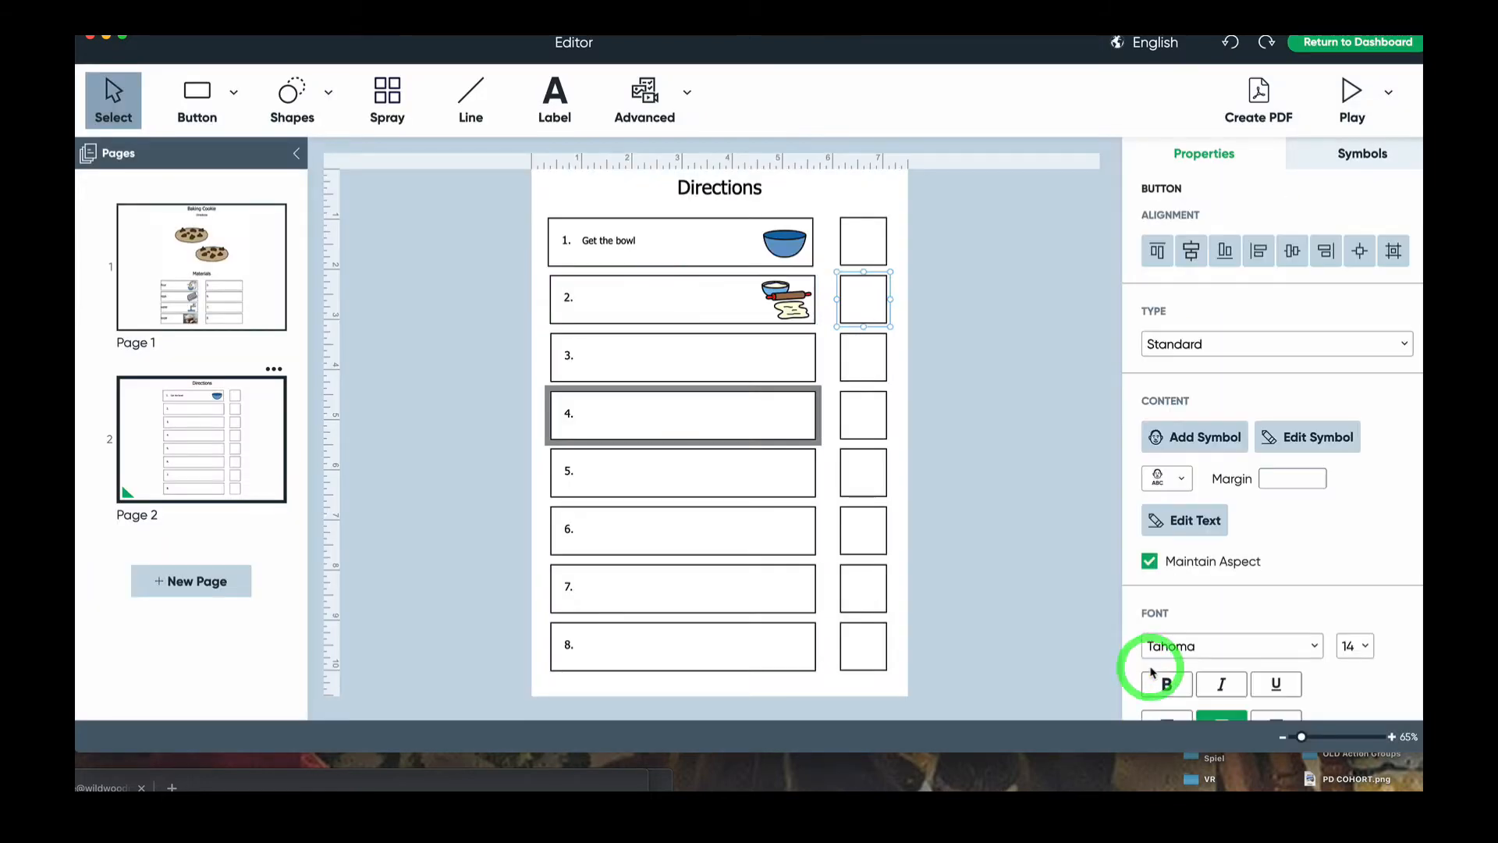
- Add a text label 'Get the dough' to step 2, then return to page 1
left_click(553, 102)
left_click(594, 297)
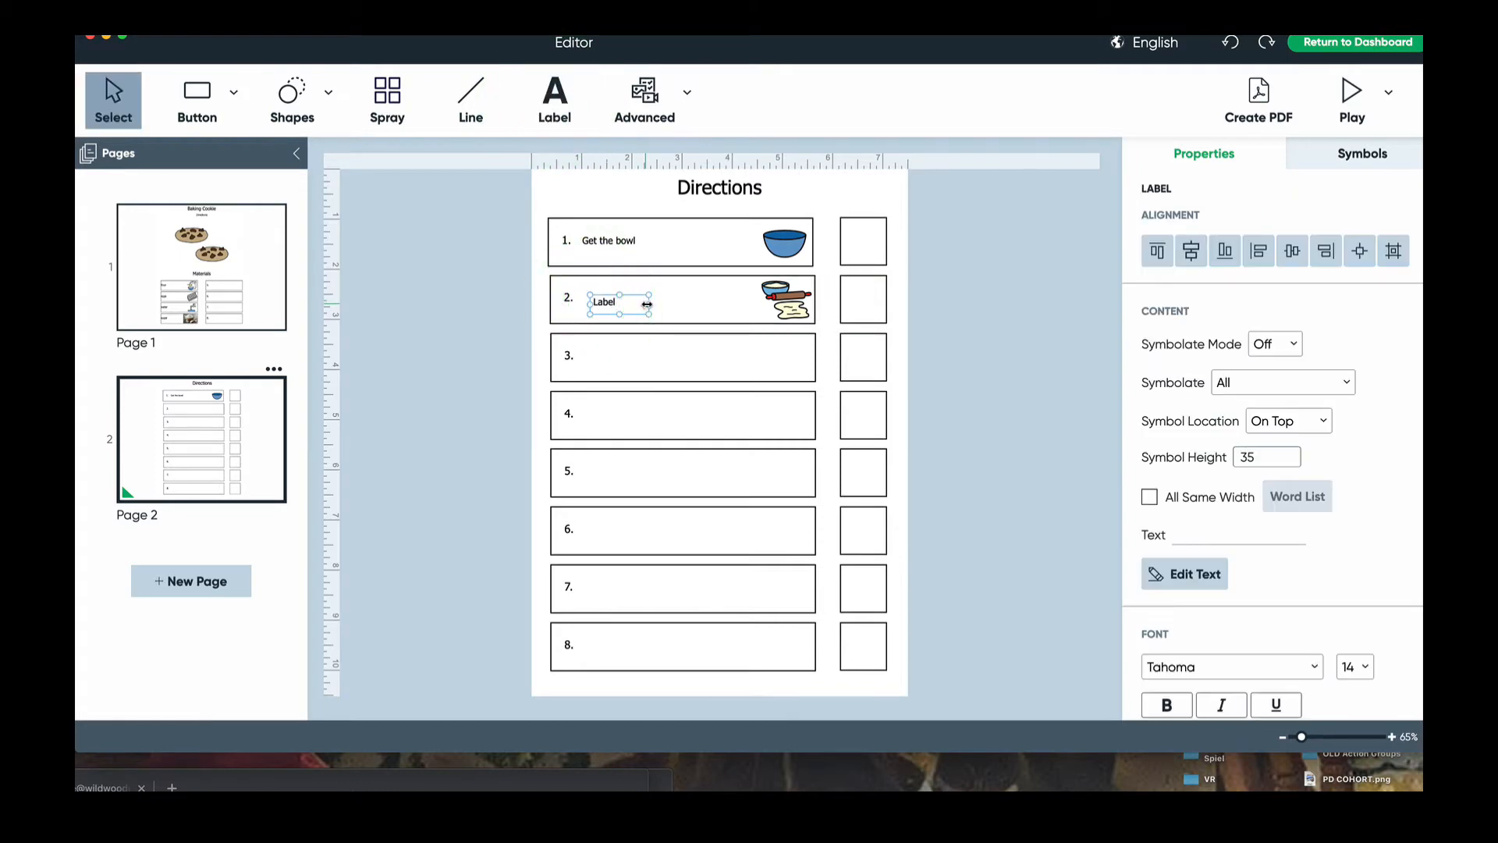
left_click_drag(647, 304, 740, 306)
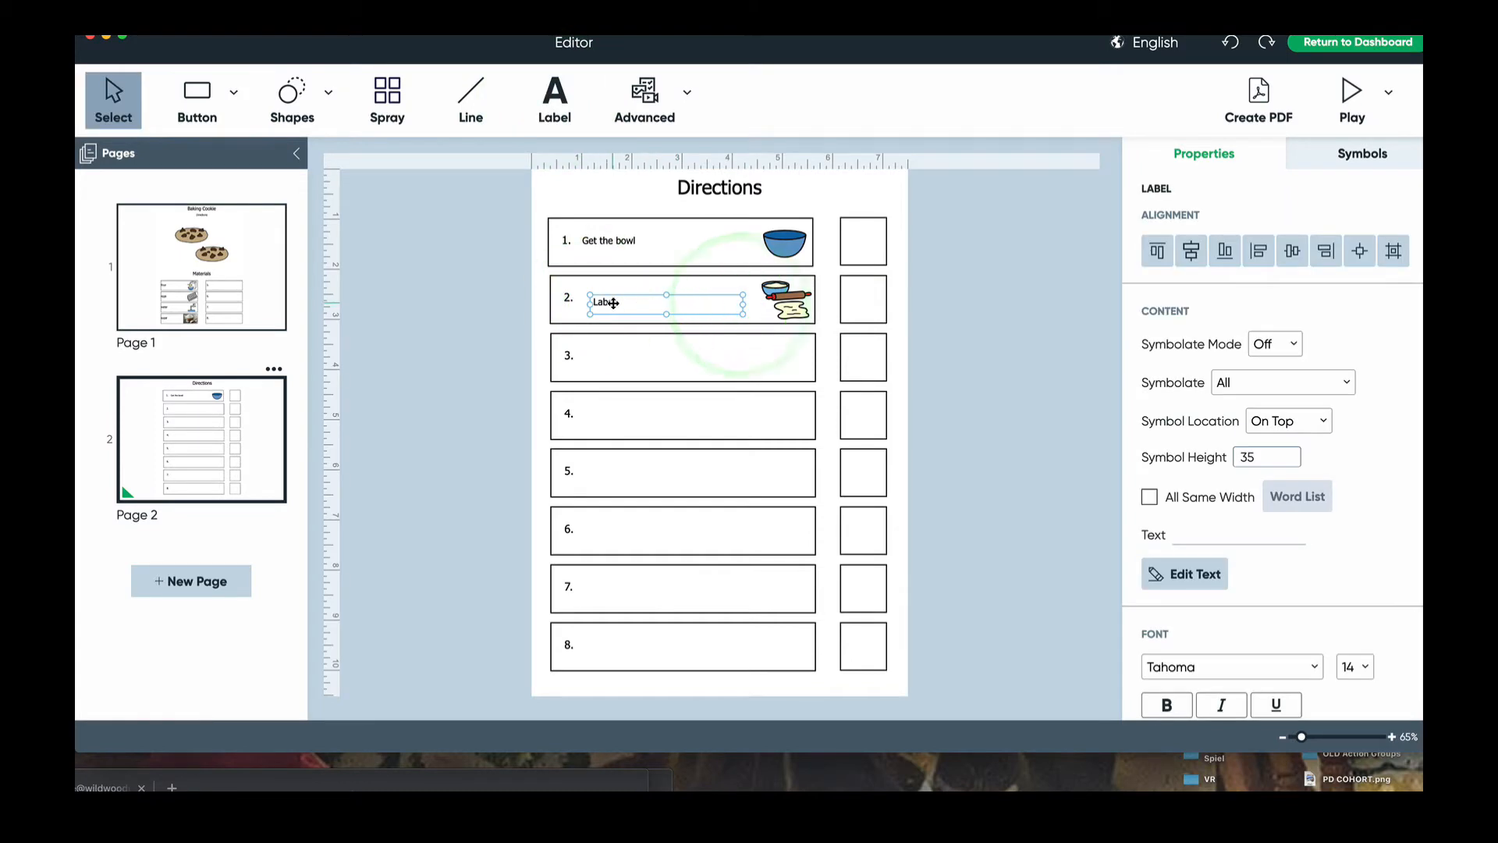
type("G")
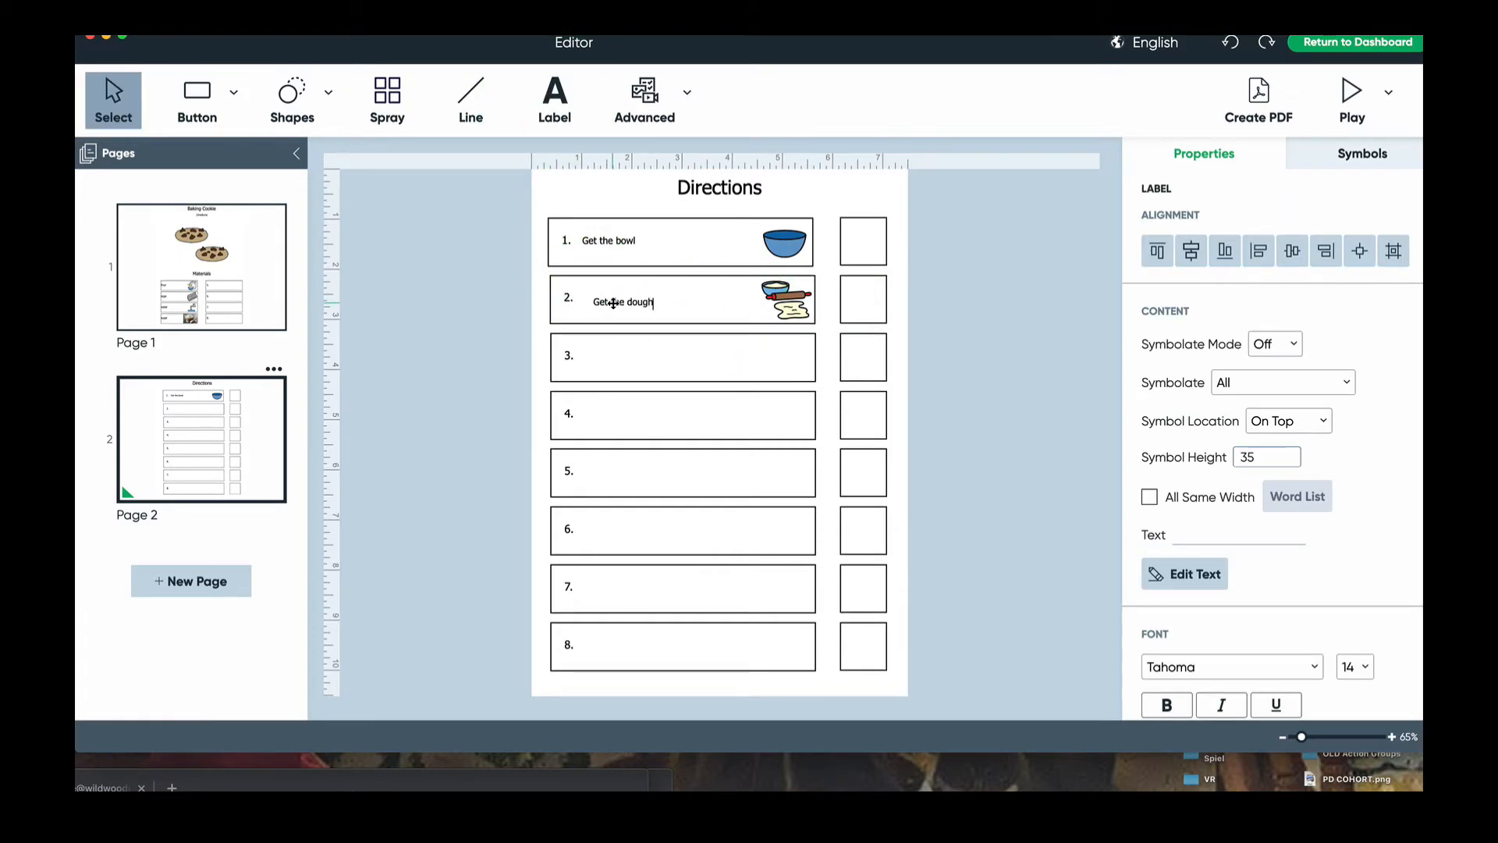
type("et the dough")
left_click(642, 354)
left_click(641, 436)
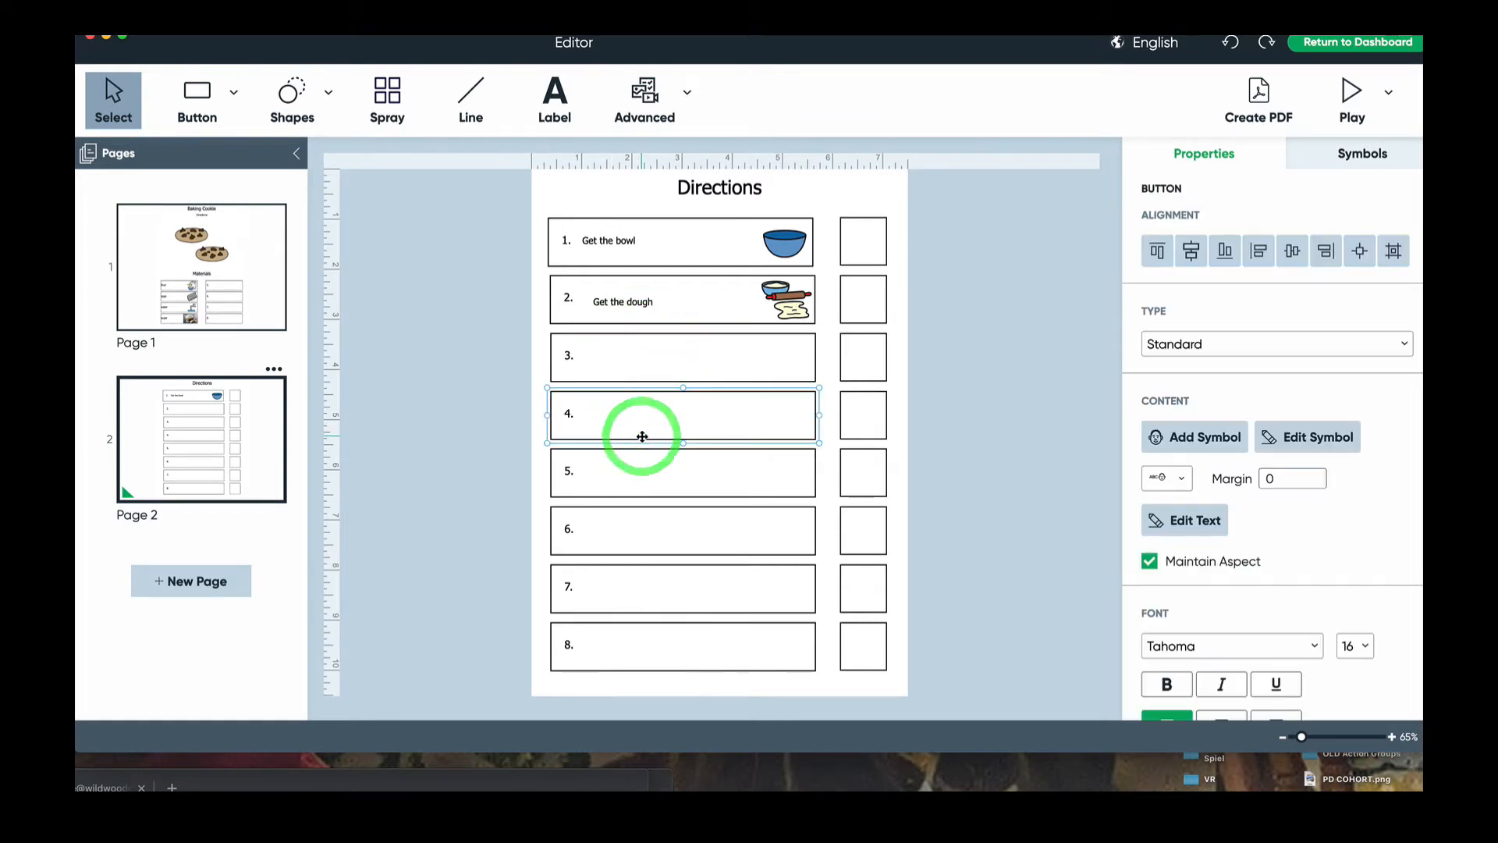
left_click(212, 230)
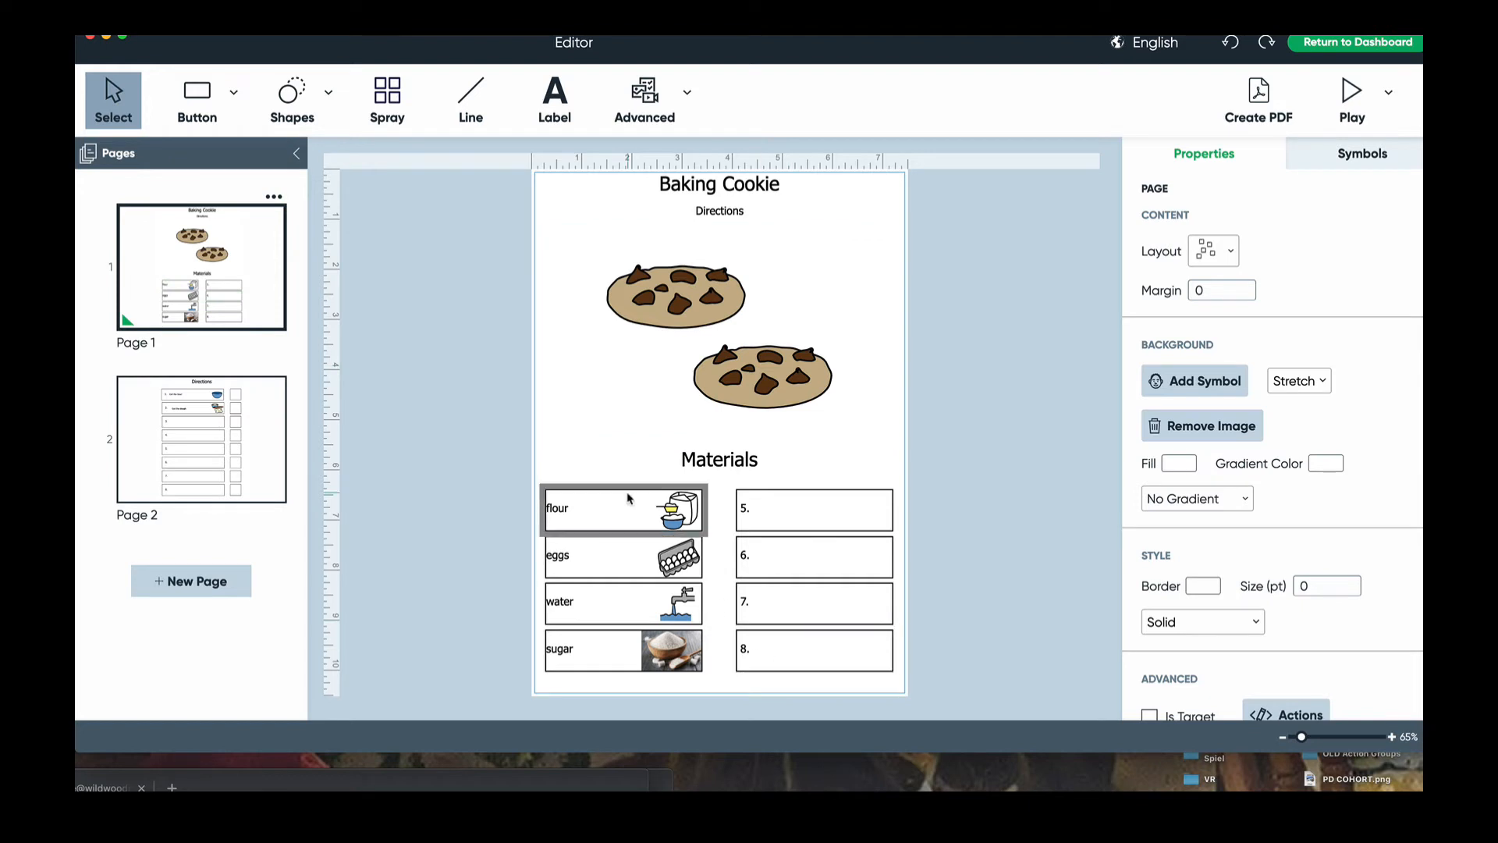
- Save the activity under the name Cookies
left_click(184, 428)
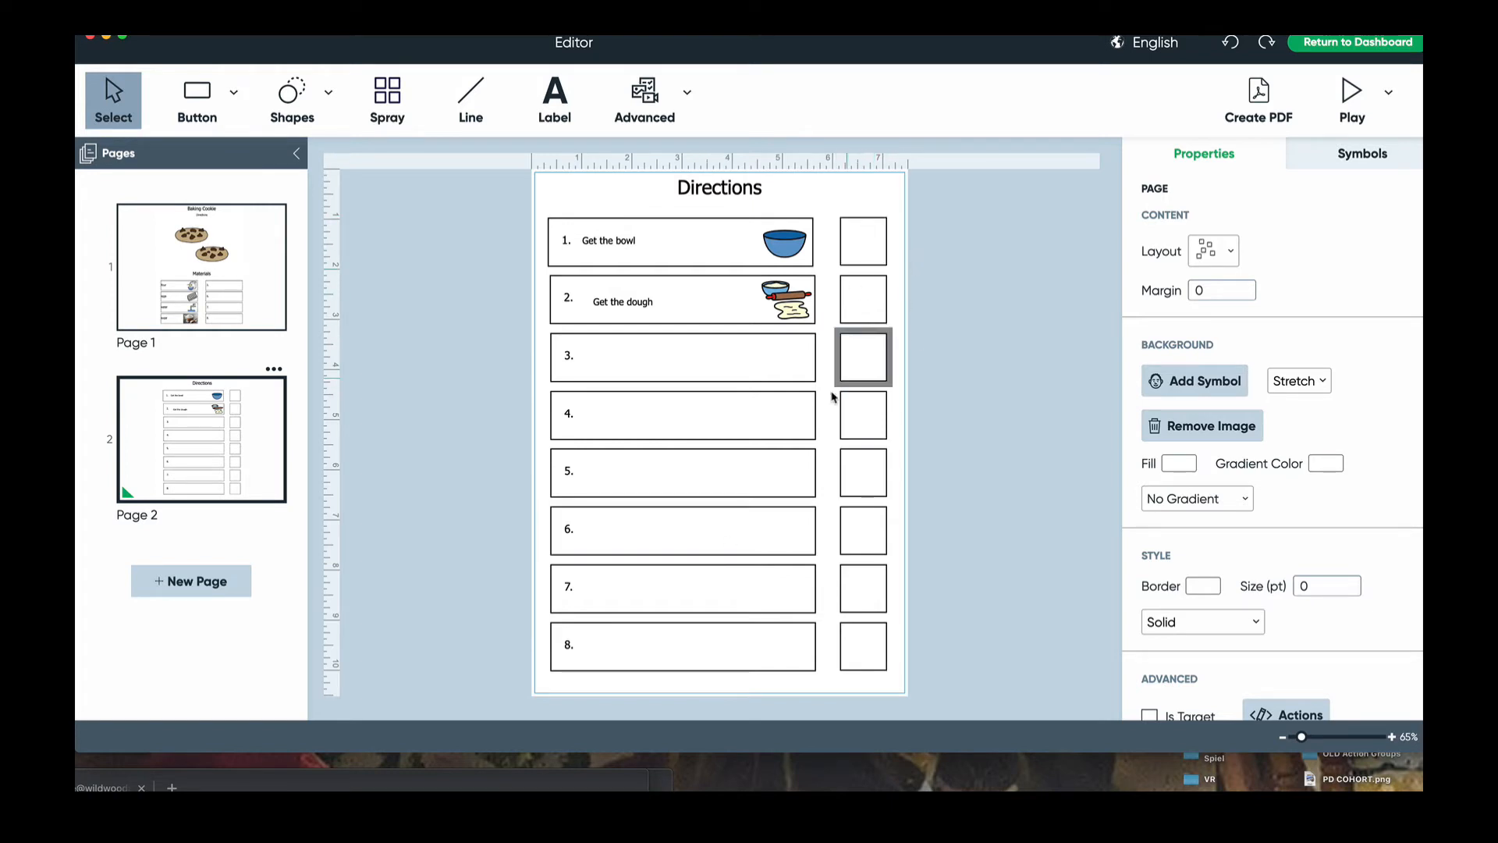
left_click(196, 327)
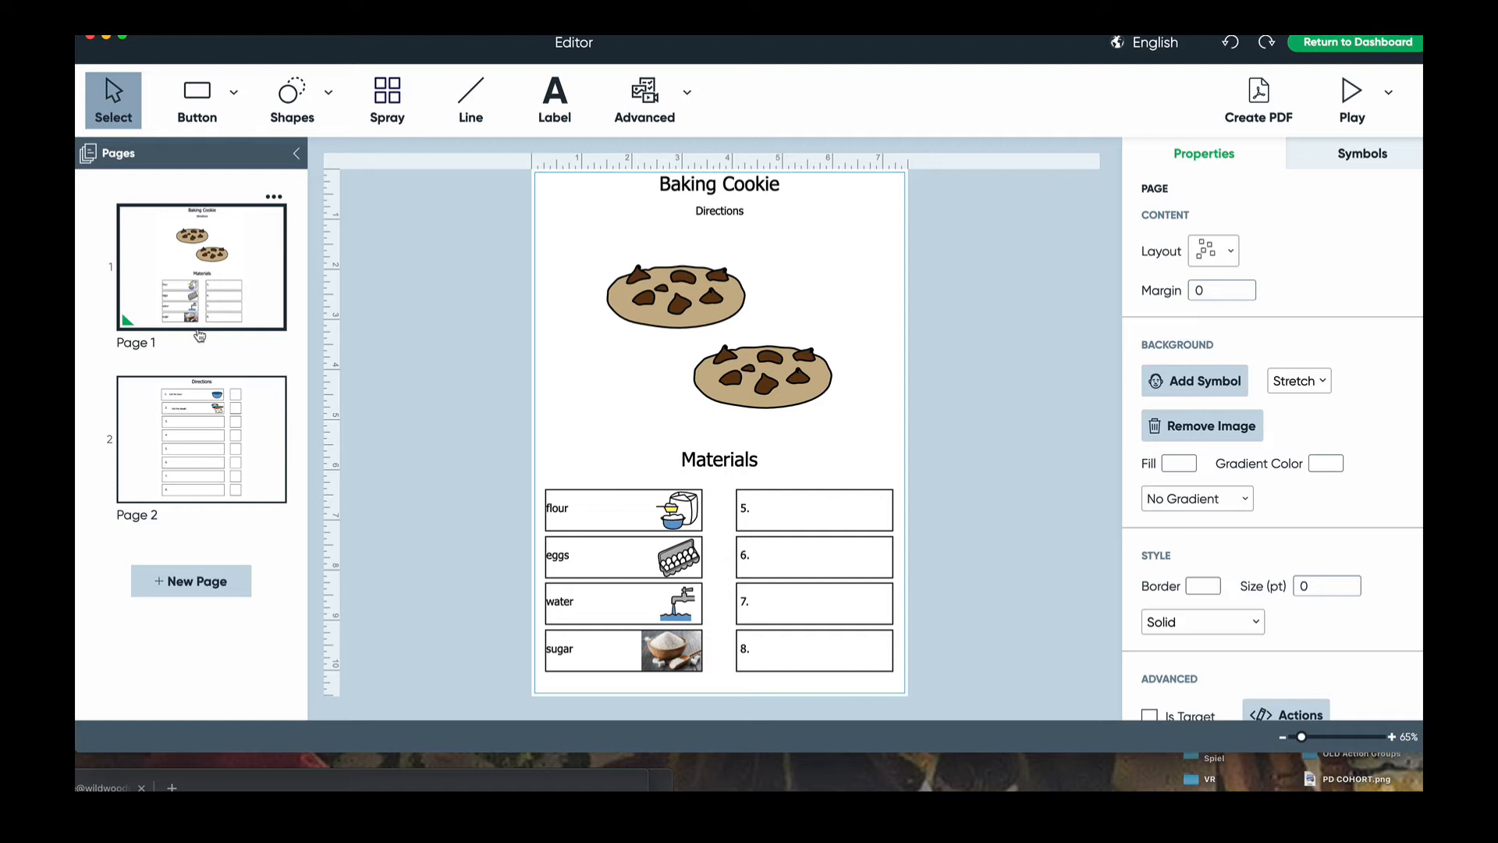
left_click(253, 13)
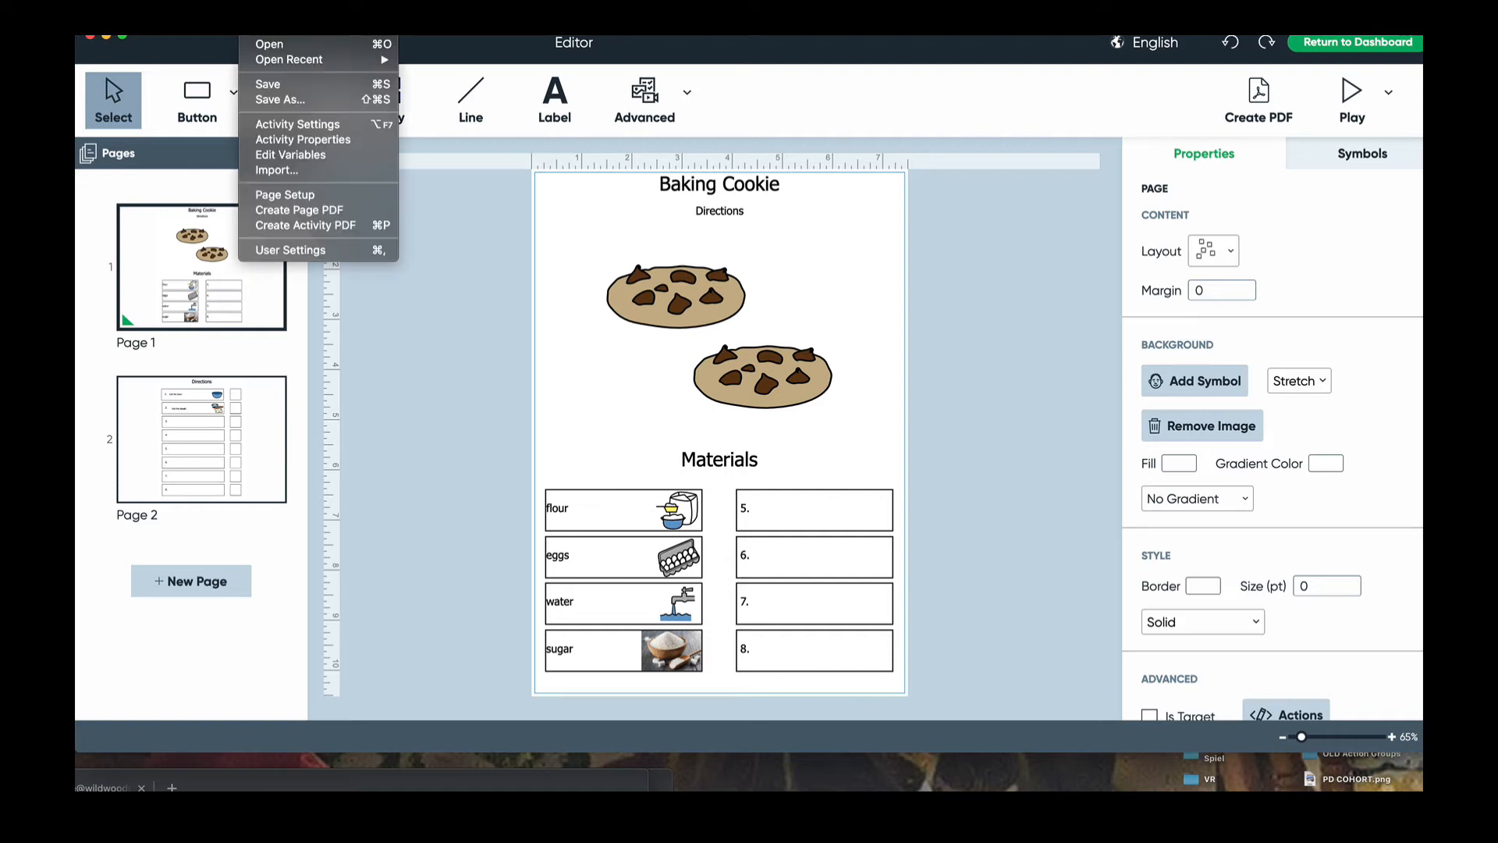
left_click(273, 80)
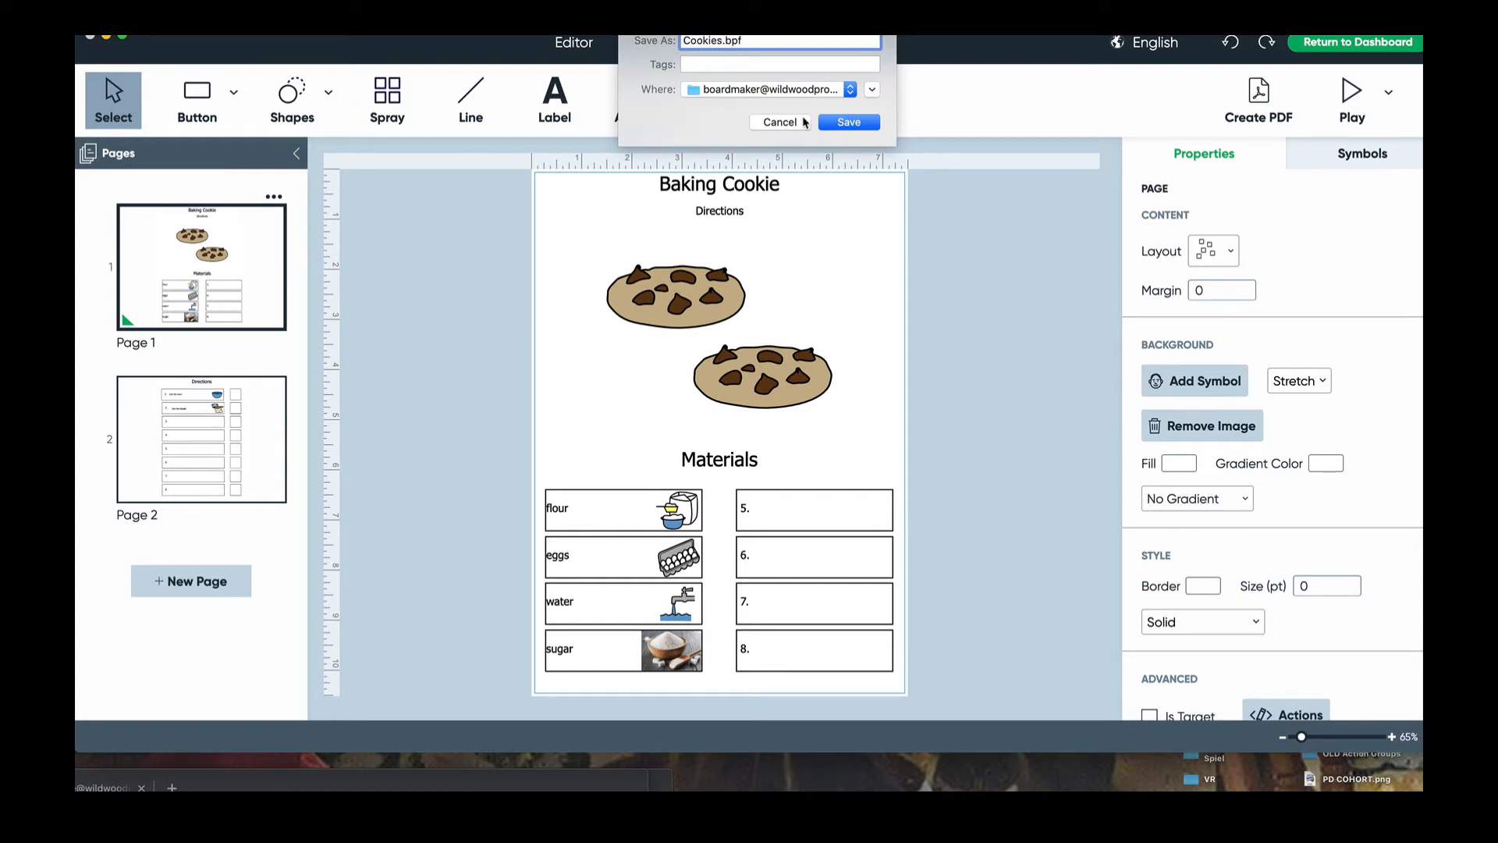
left_click(851, 122)
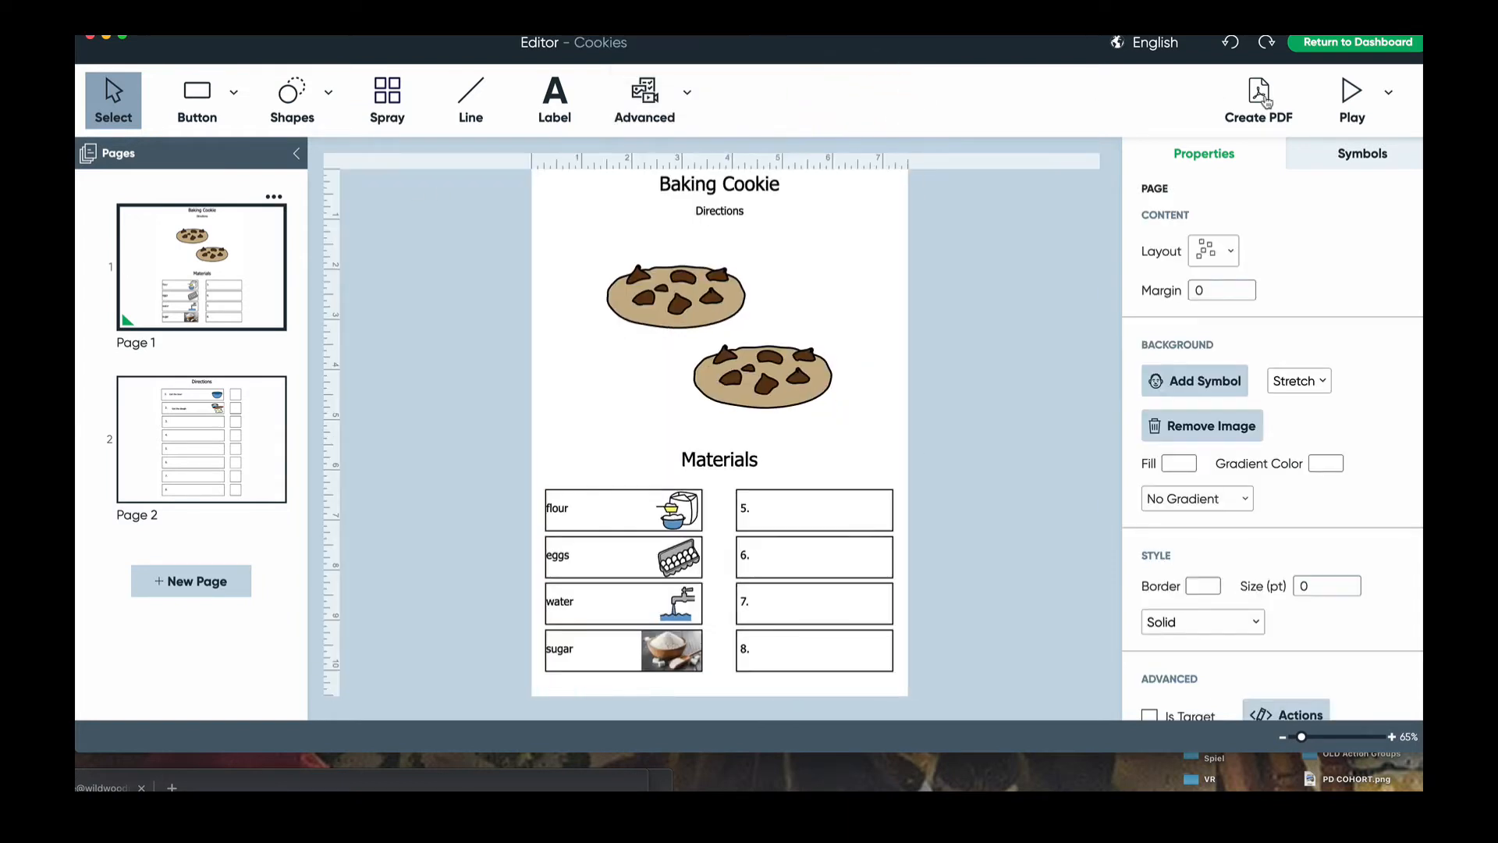
- Export both pages as a PDF with Open After Creating turned on
left_click(1267, 102)
left_click(882, 593)
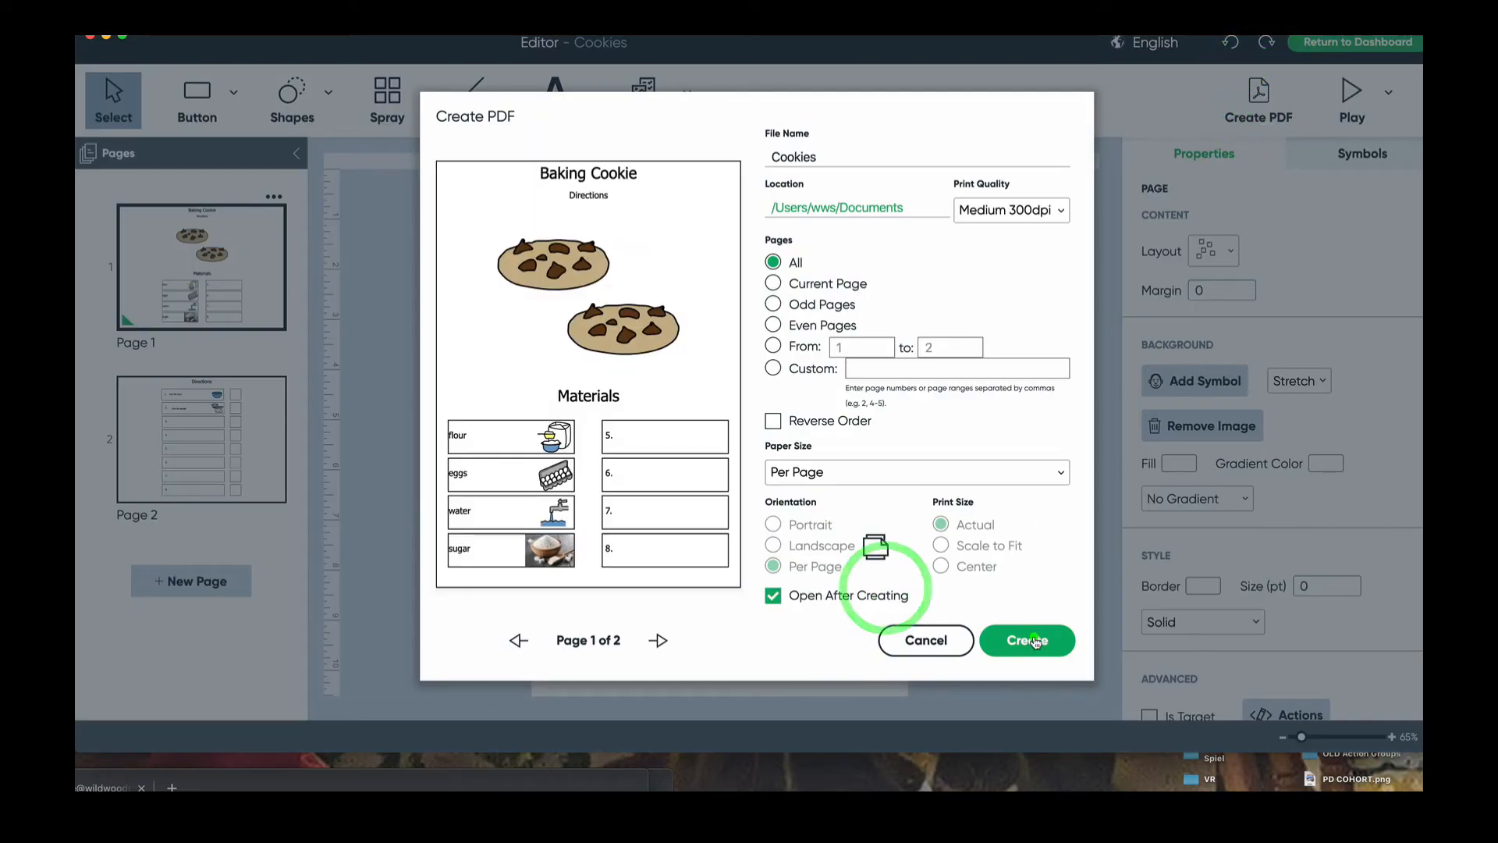
left_click(1034, 641)
left_click(860, 128)
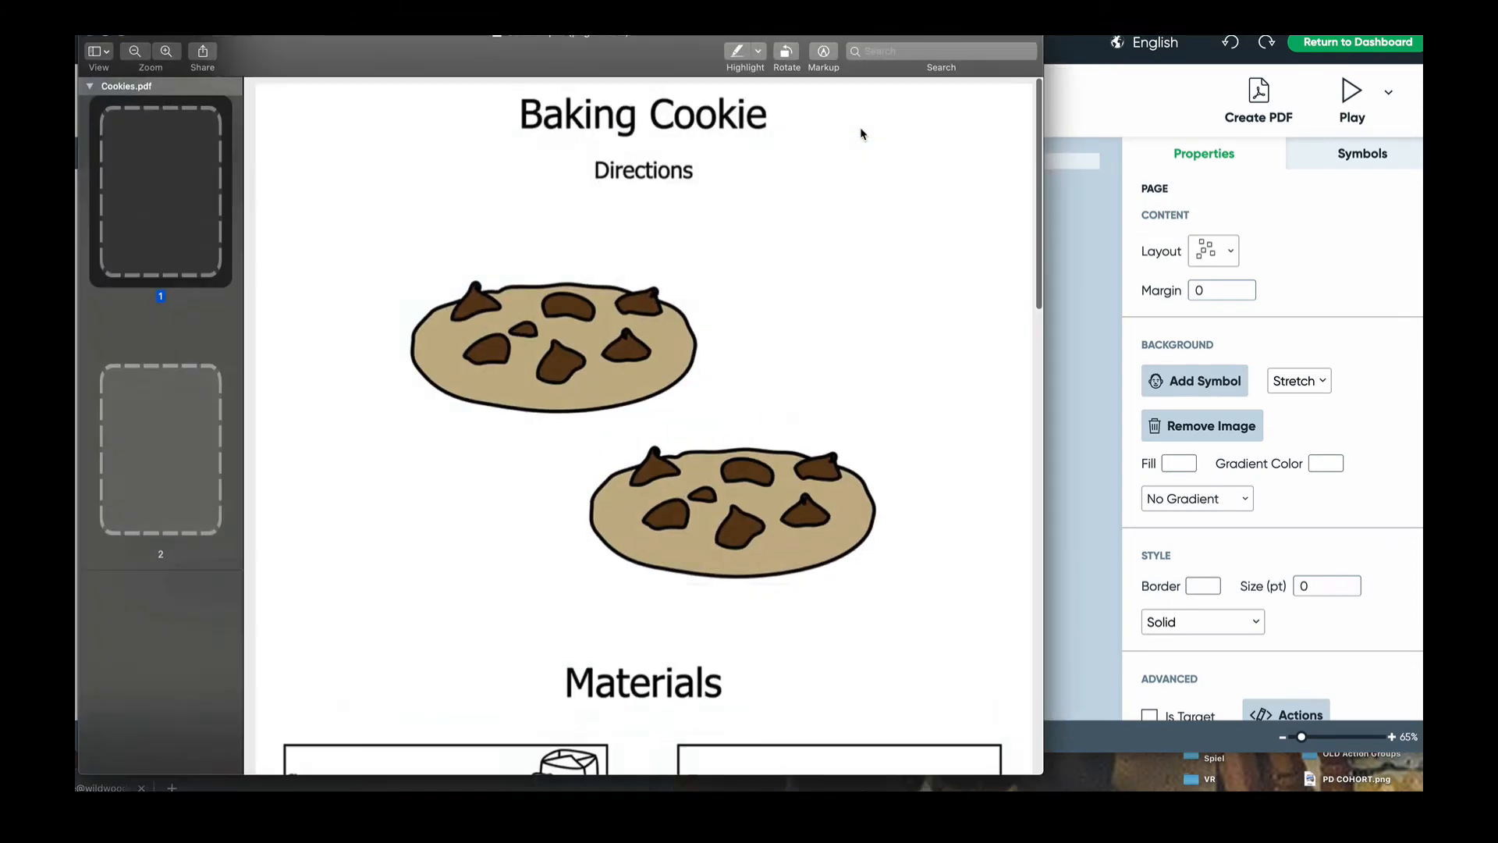
- Look over both pages of Cookies.pdf, then close Preview and go back to the dashboard
scroll(753, 270, "down", 15)
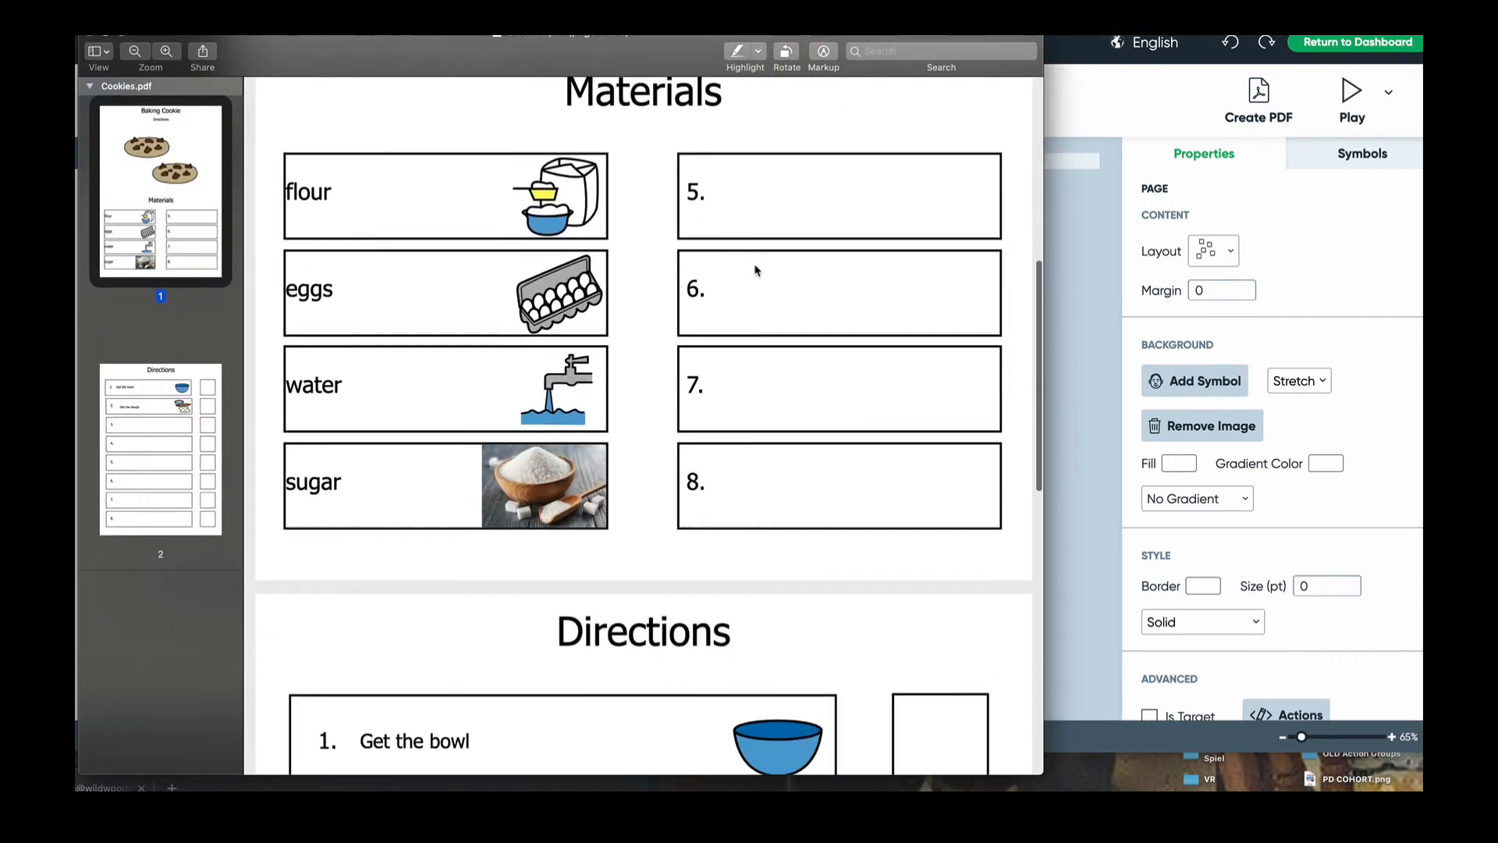
scroll(755, 270, "up", 8)
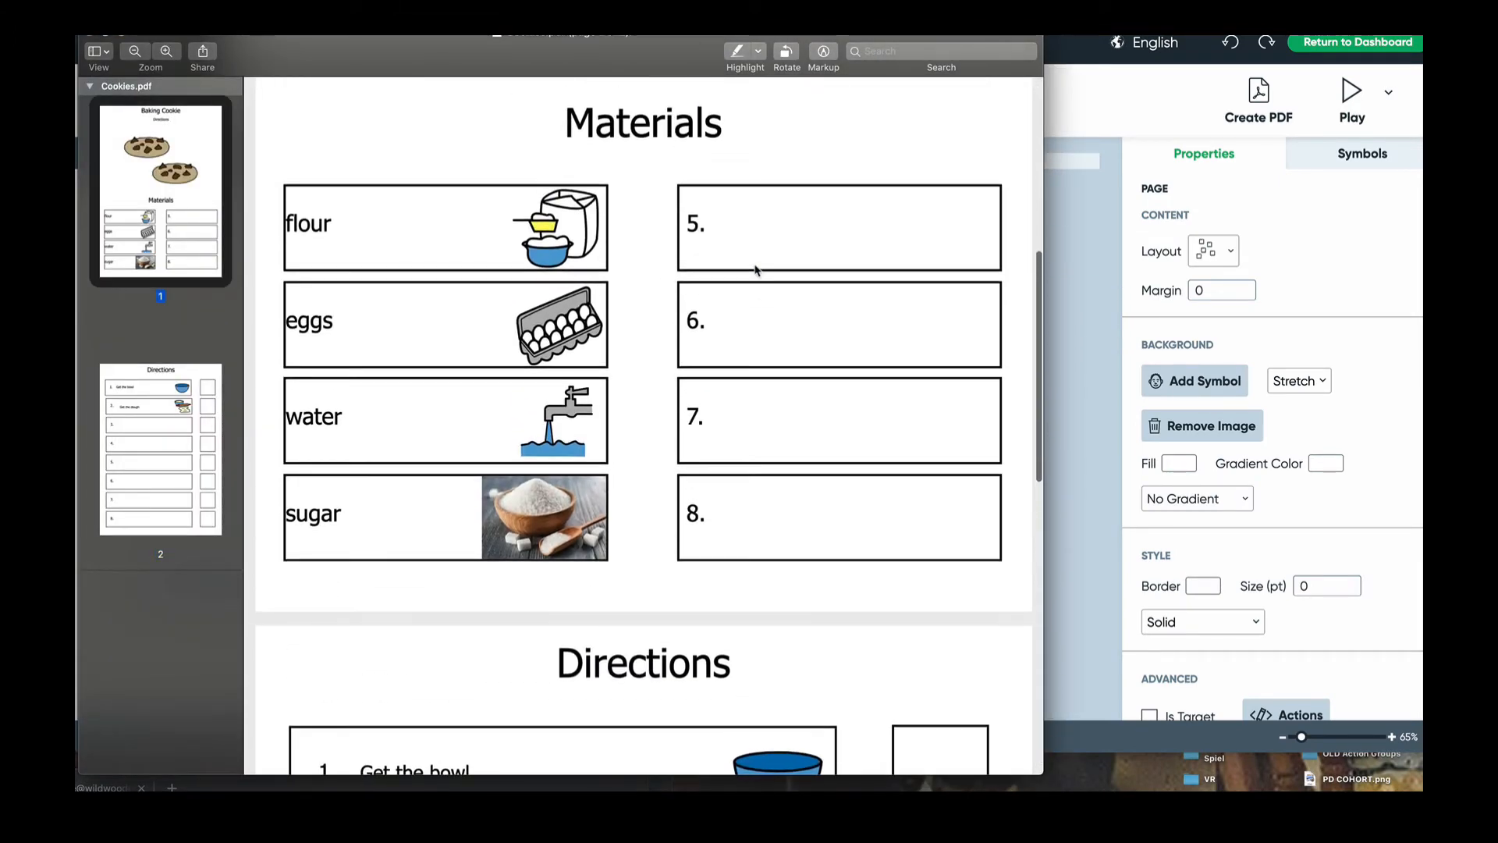
scroll(755, 270, "down", 5)
scroll(753, 267, "up", 10)
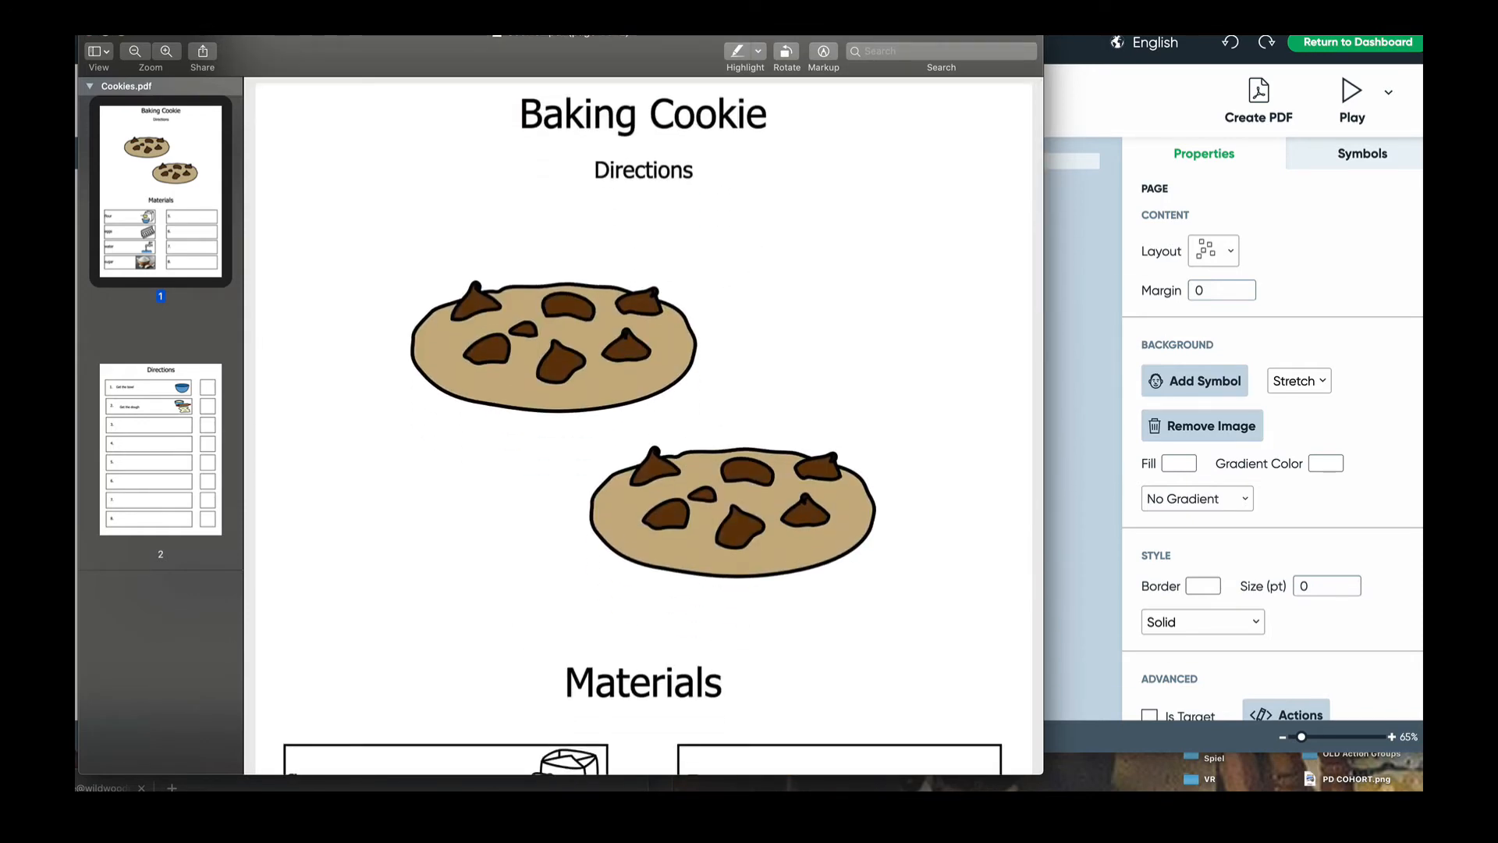
key("super+w")
left_click(1336, 42)
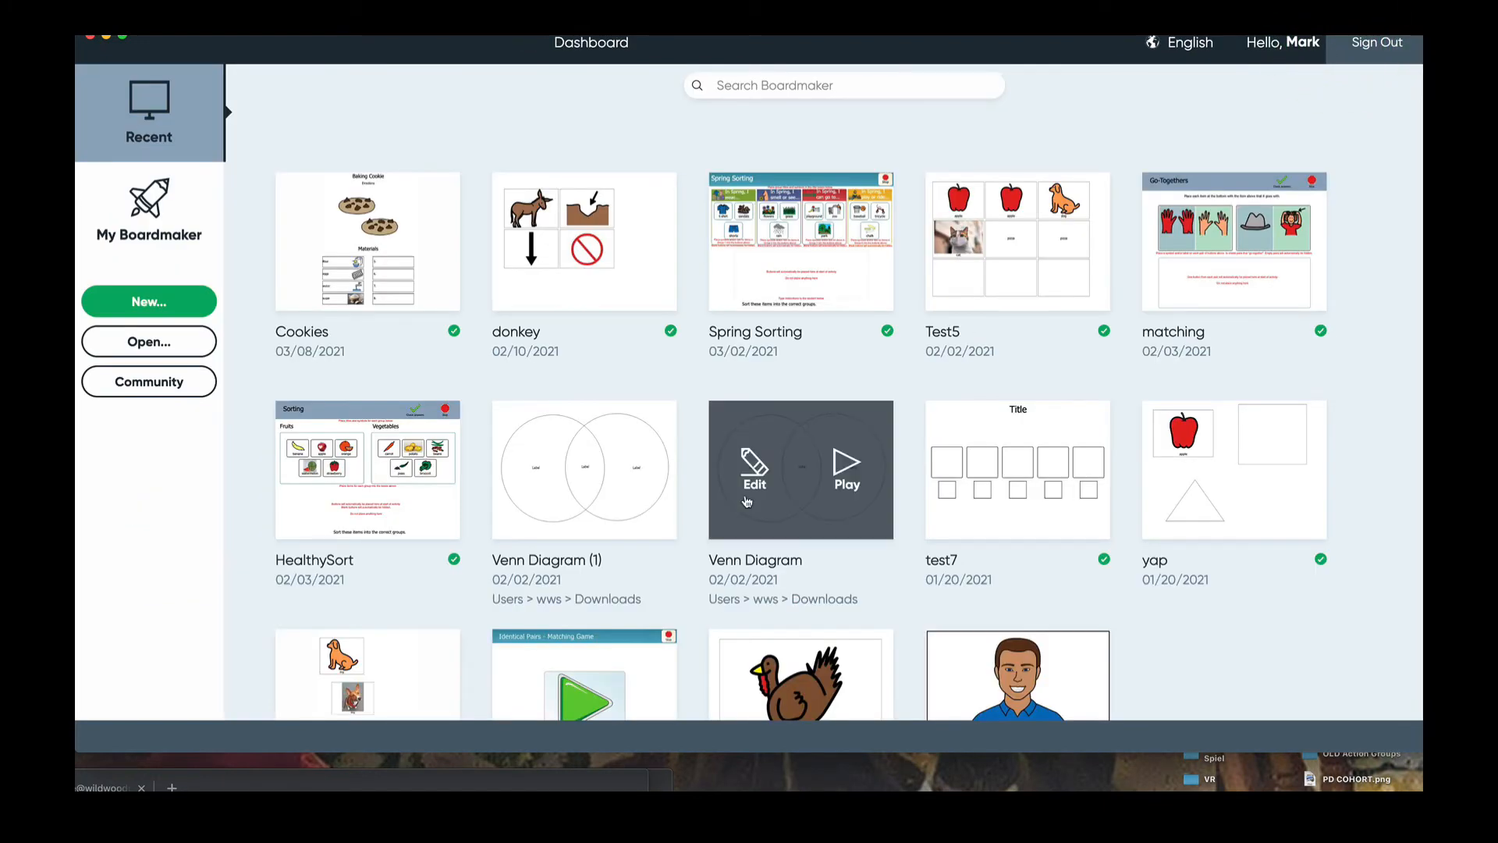
- Start a new activity and show the Printable > Activities to Go templates
scroll(746, 501, "down", 3)
left_click(117, 300)
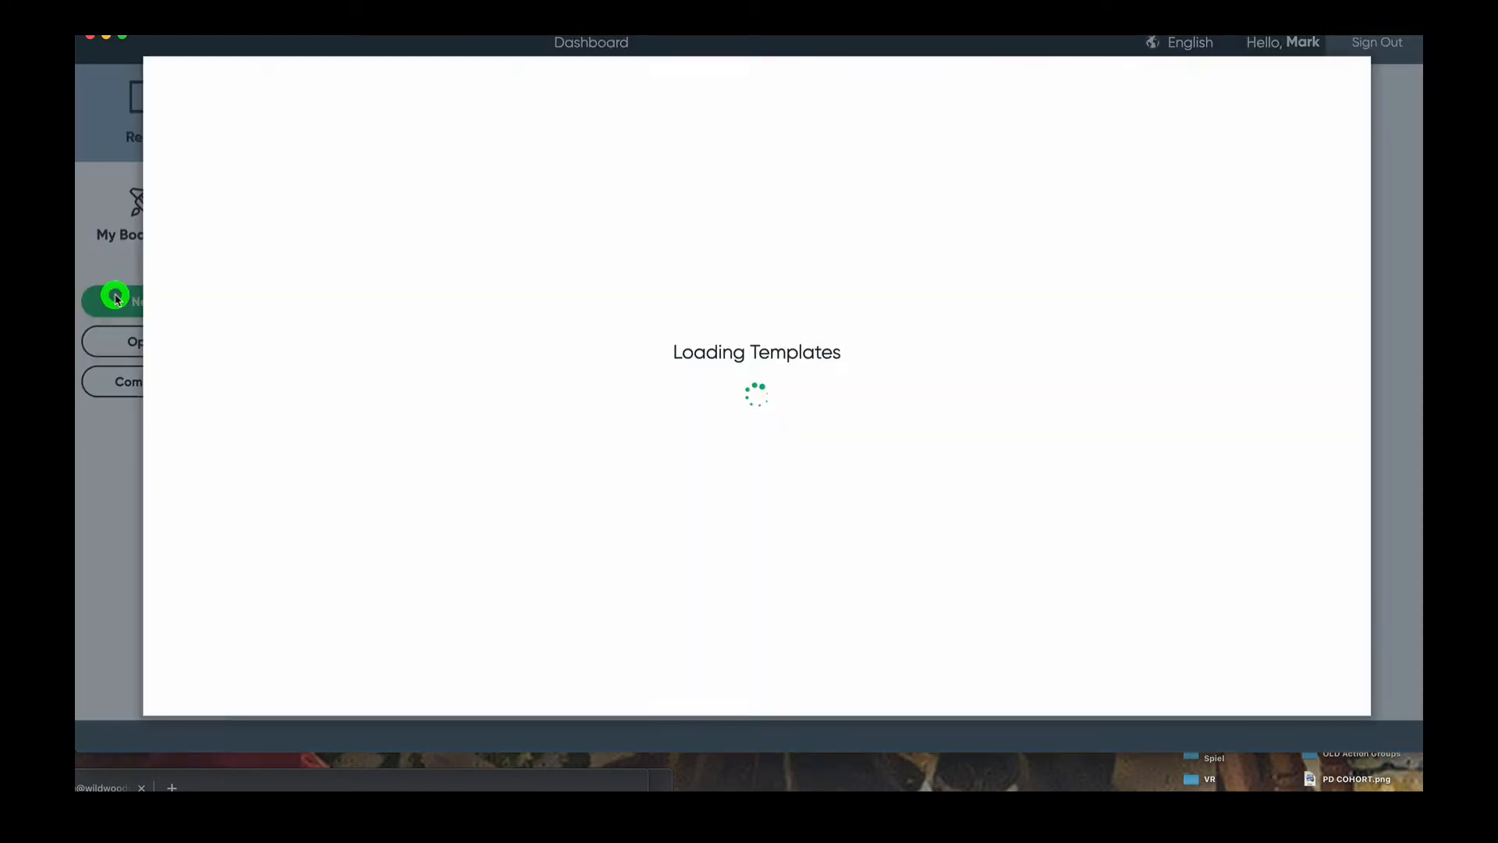
left_click(195, 242)
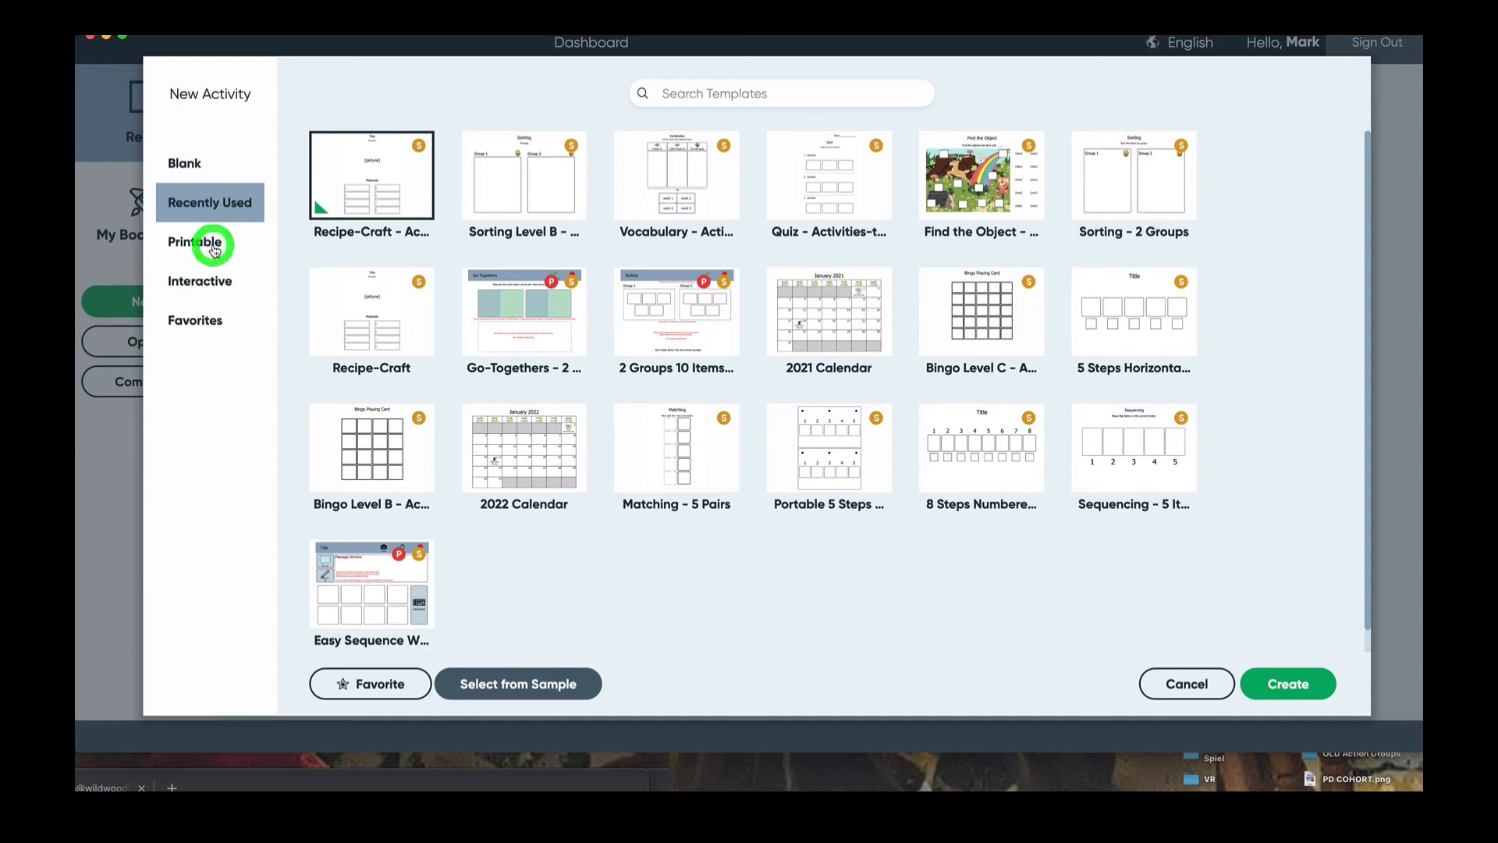
left_click(322, 148)
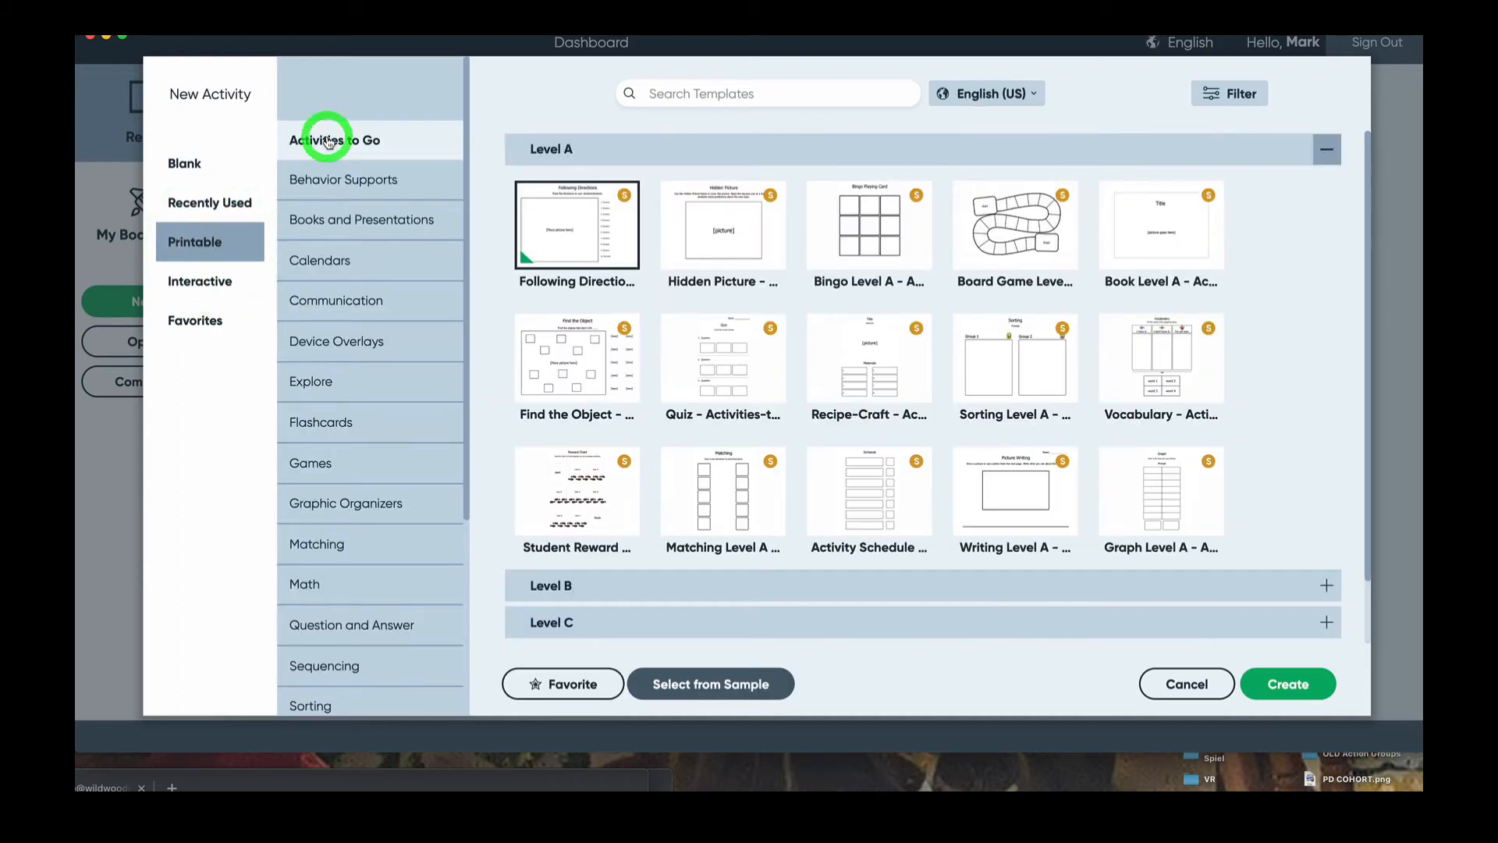
scroll(828, 312, "down", 2)
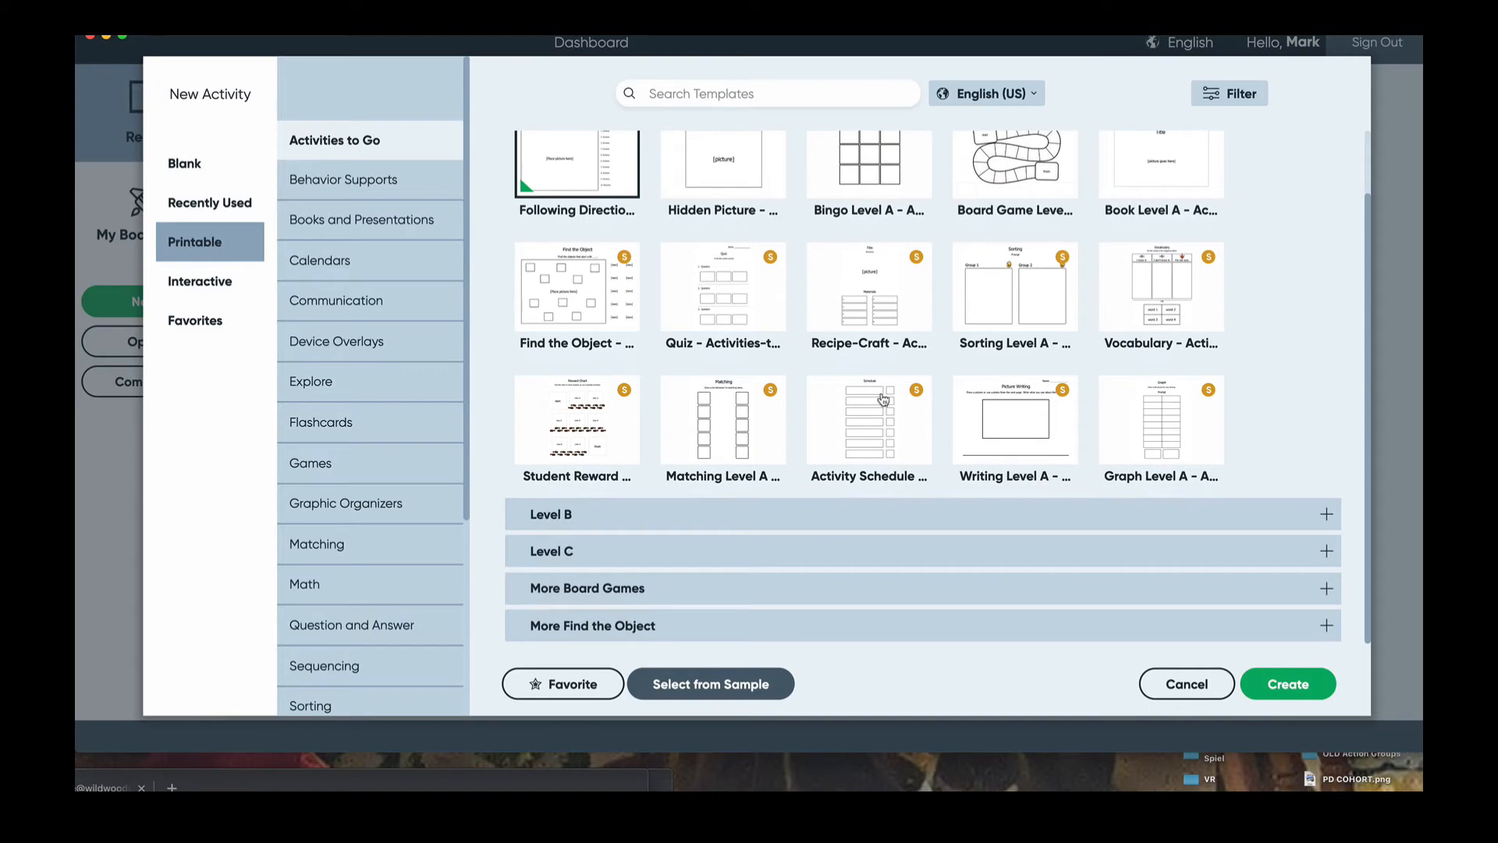
- Expand More Board Games and create from the green shamrock board game template
left_click(636, 518)
left_click(624, 544)
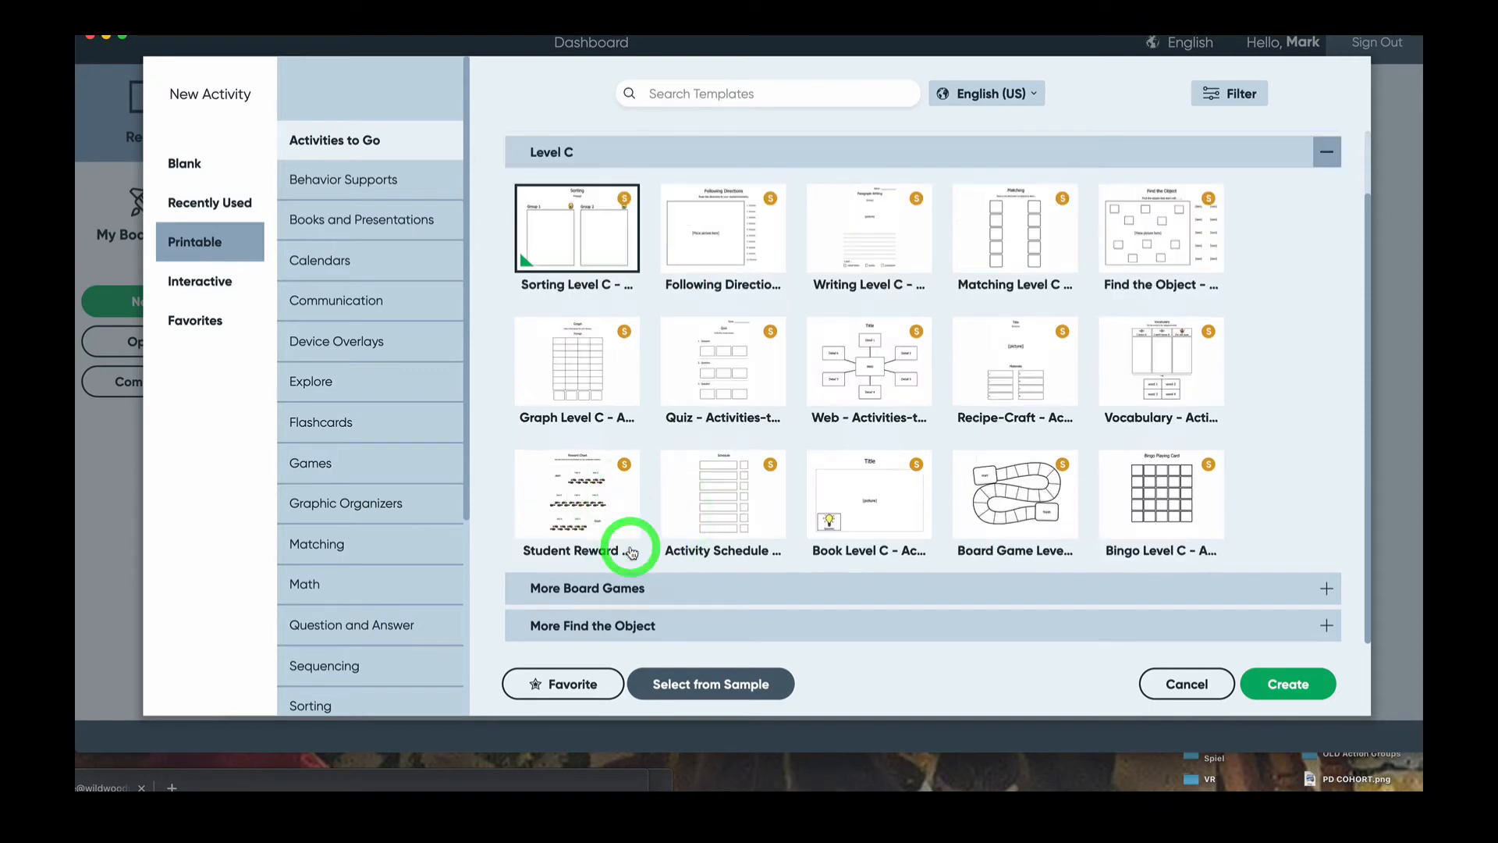
scroll(672, 403, "up", 2)
scroll(672, 403, "down", 1)
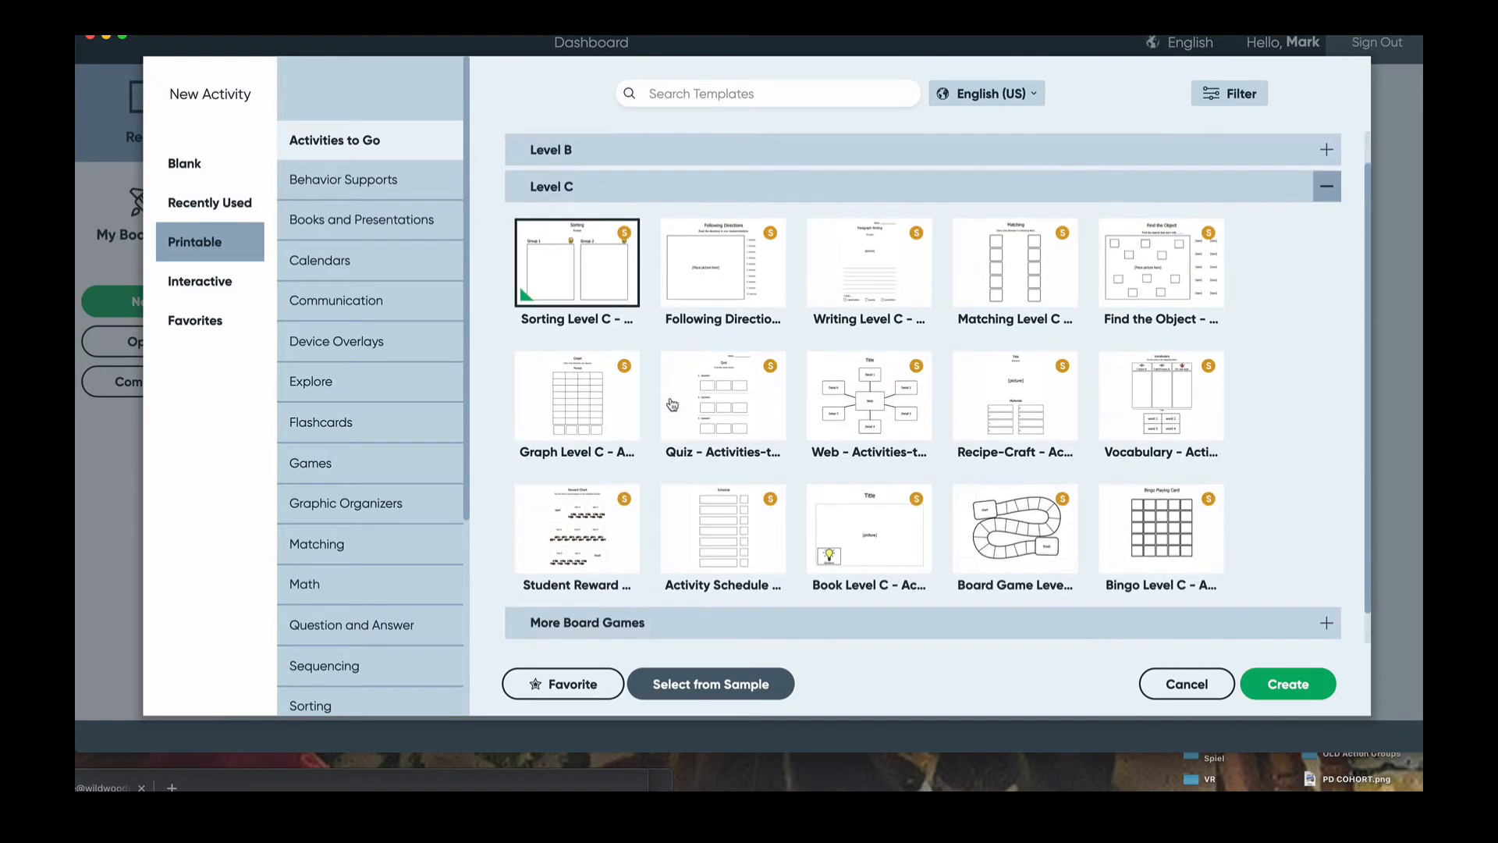
scroll(667, 310, "up", 1)
left_click(670, 154)
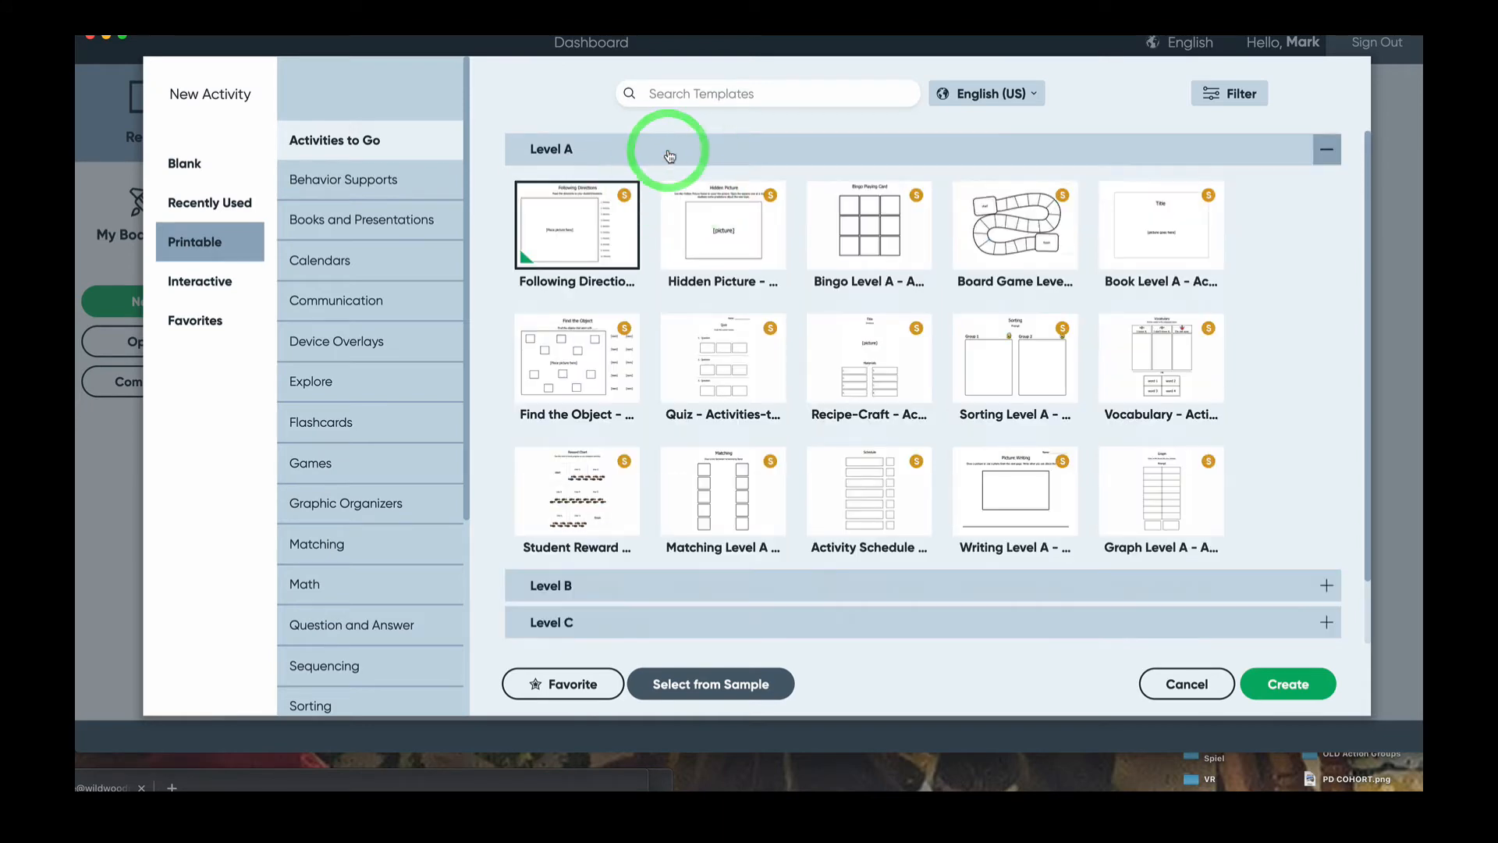
scroll(679, 491, "down", 1)
left_click(640, 587)
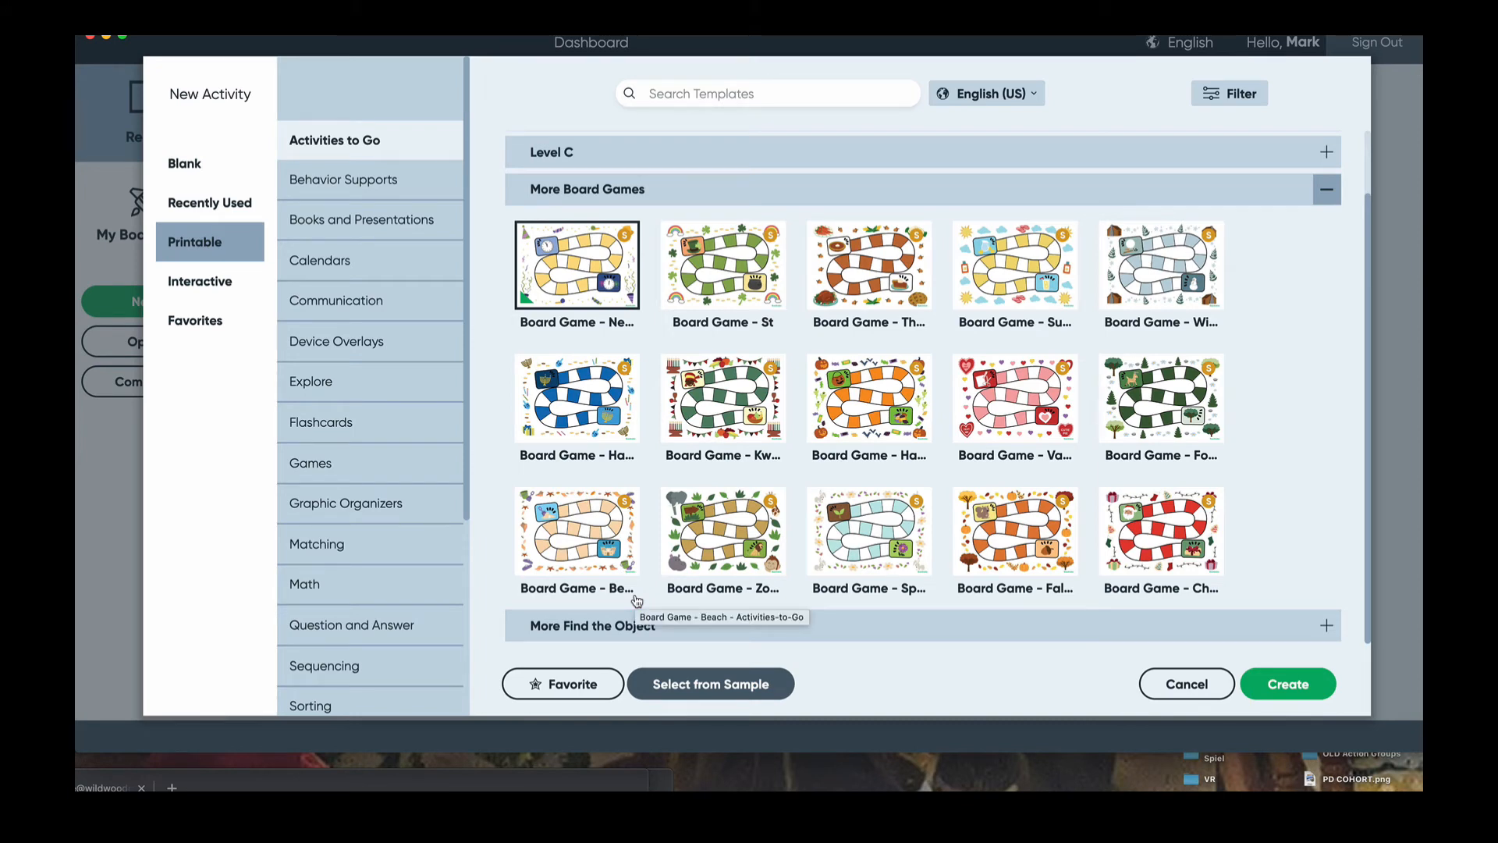
left_click(732, 267)
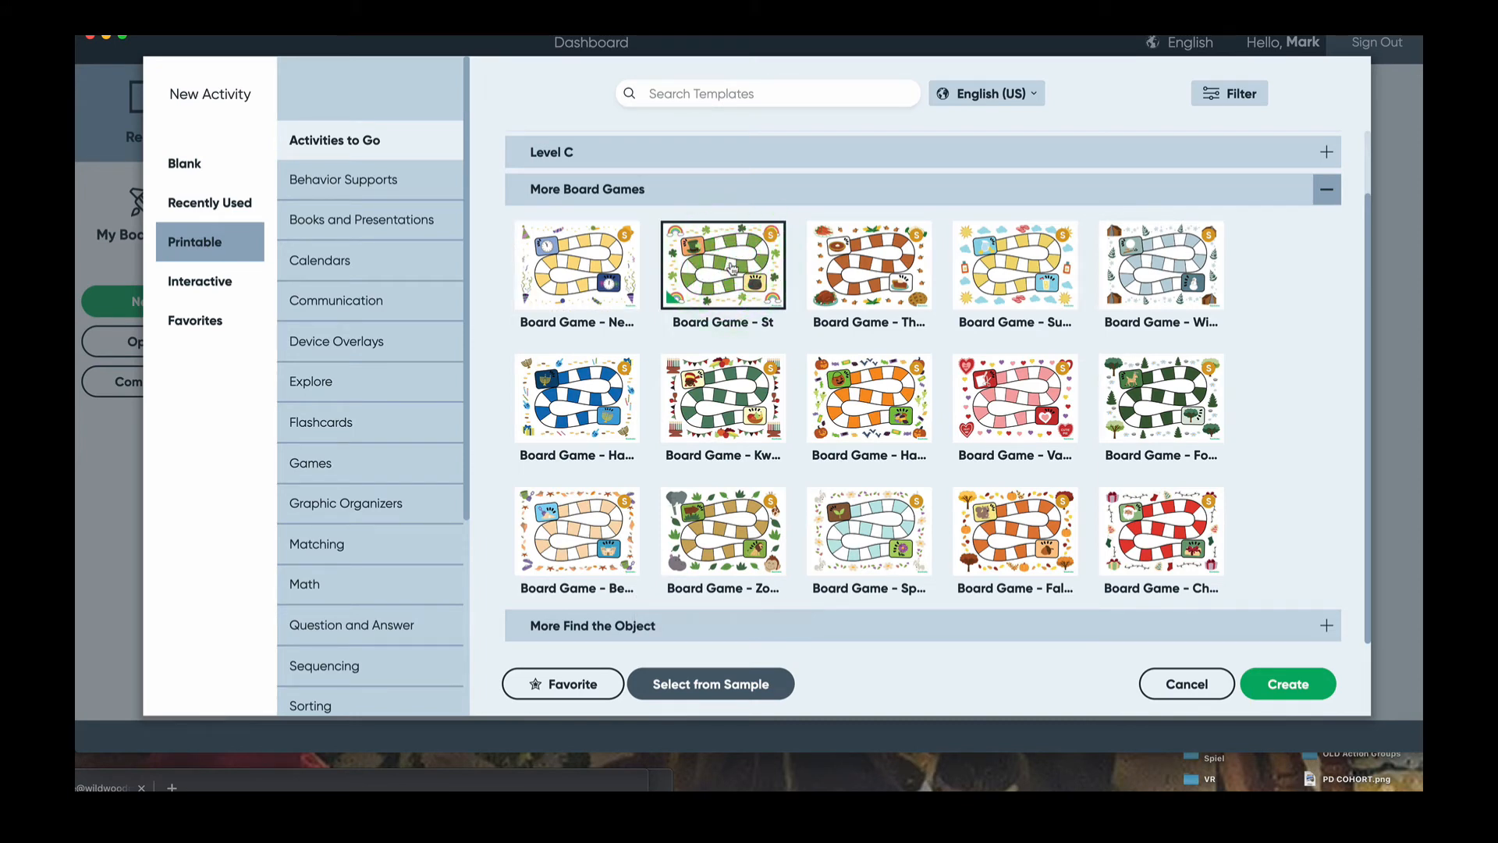
left_click(1288, 683)
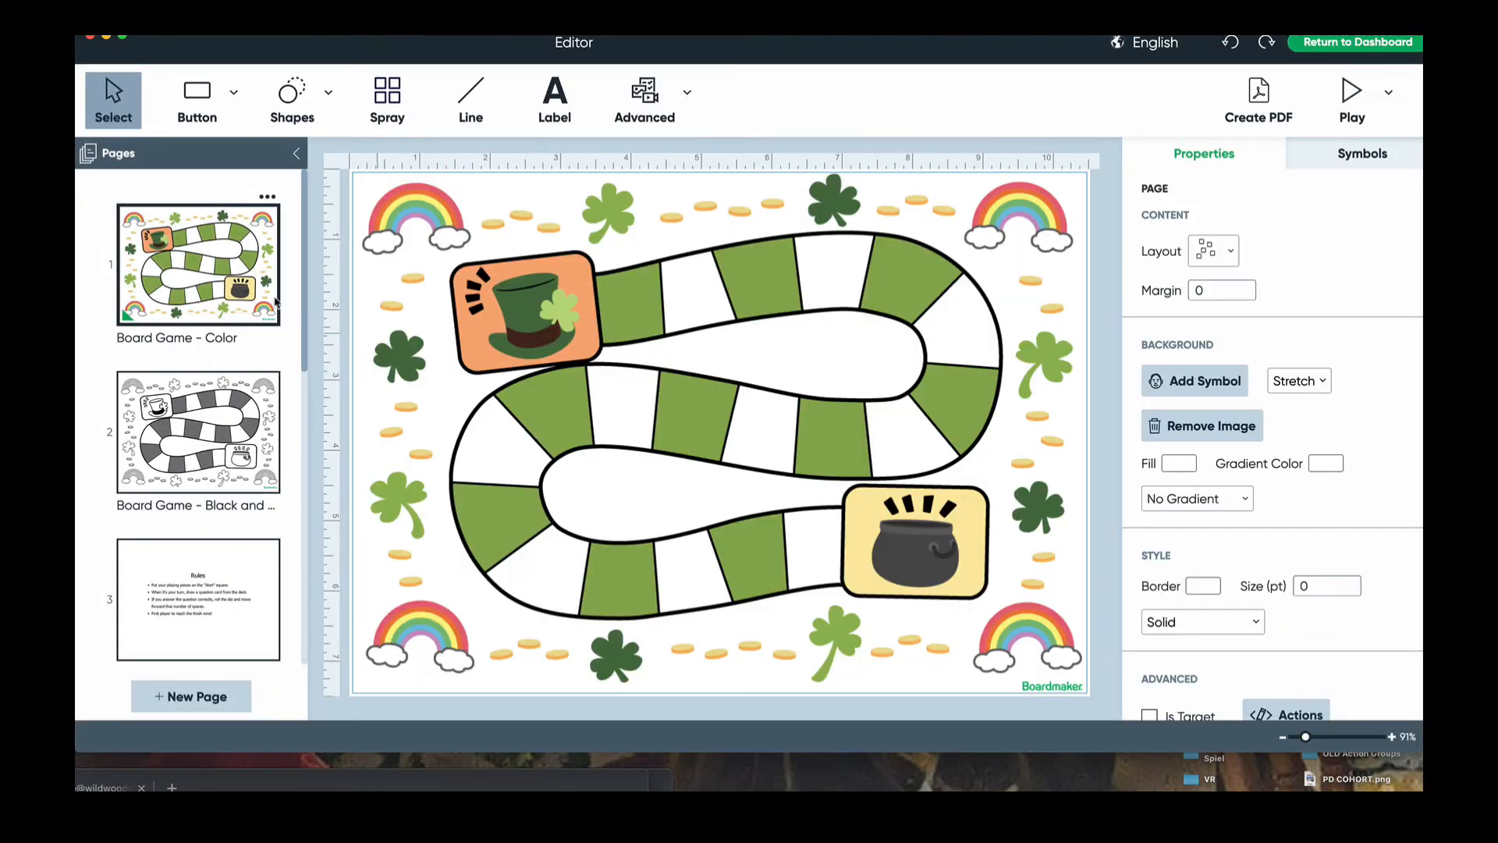
- Look through the black-and-white board, Rules and Question Cards pages
left_click(215, 427)
left_click(204, 574)
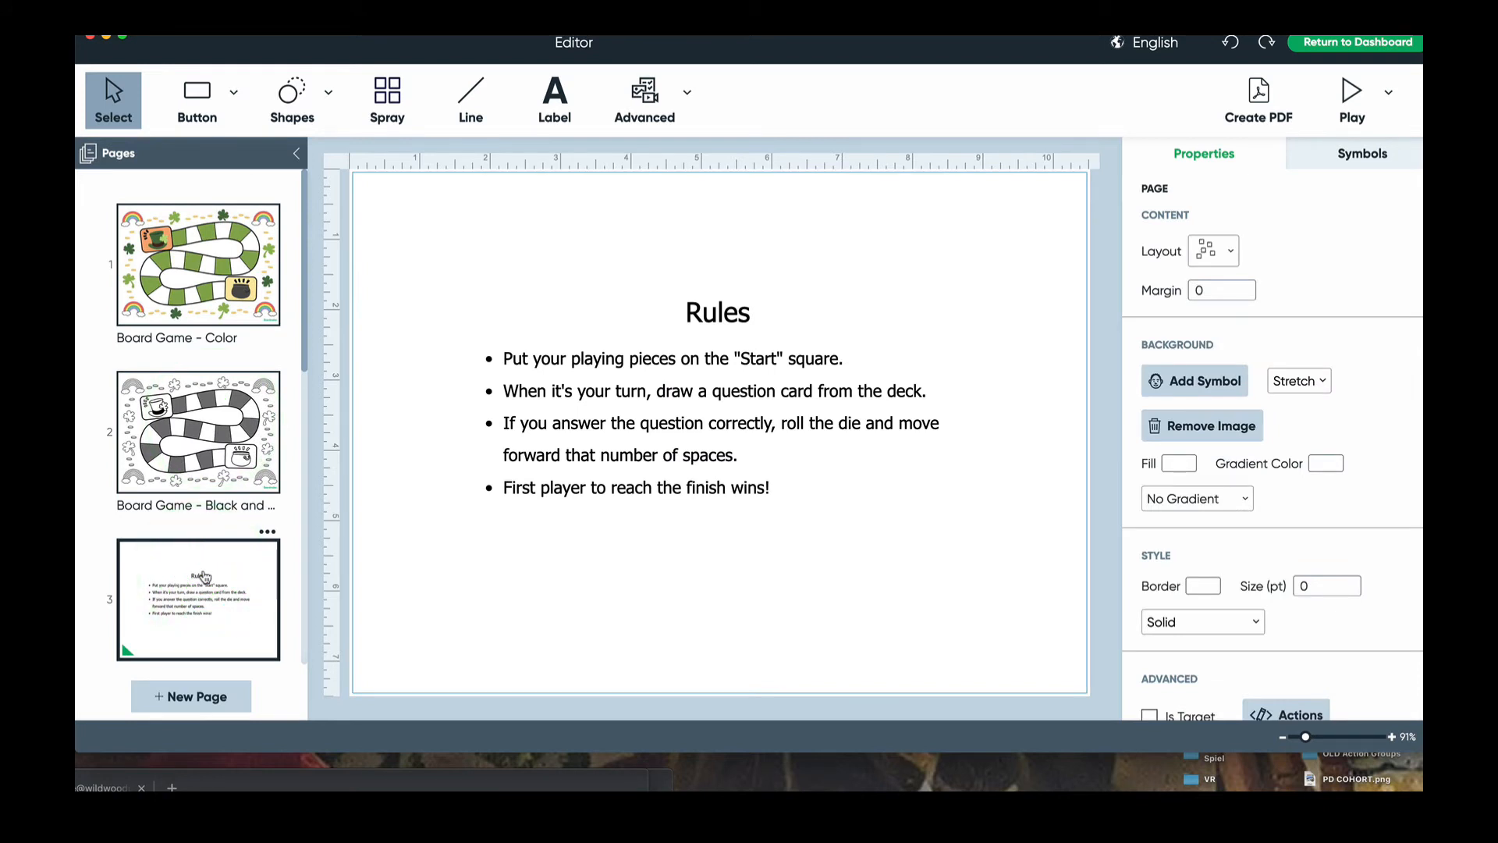
scroll(204, 577, "down", 10)
left_click(206, 573)
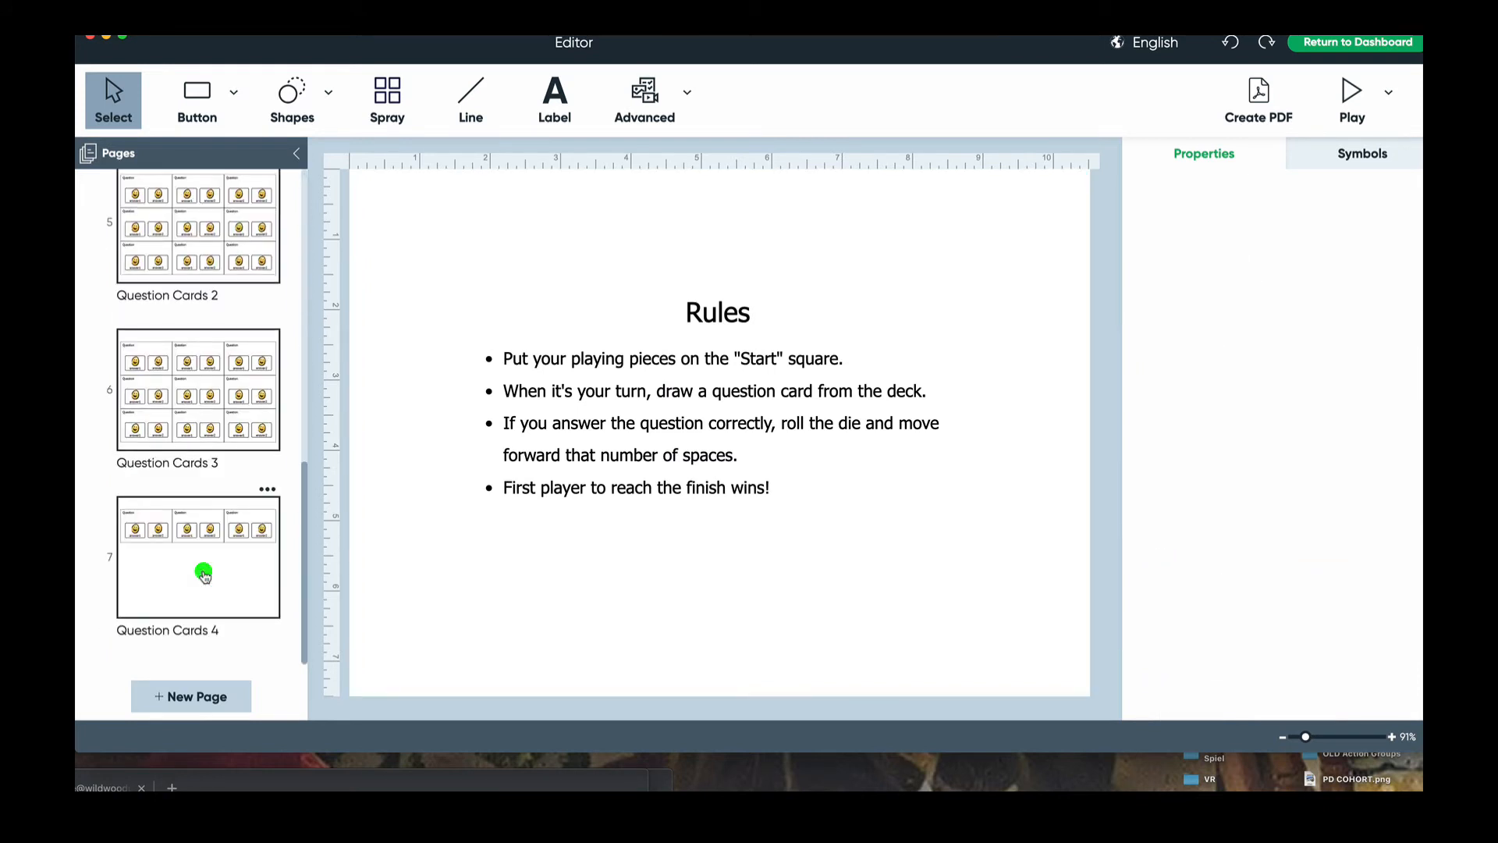
left_click(230, 413)
left_click(232, 268)
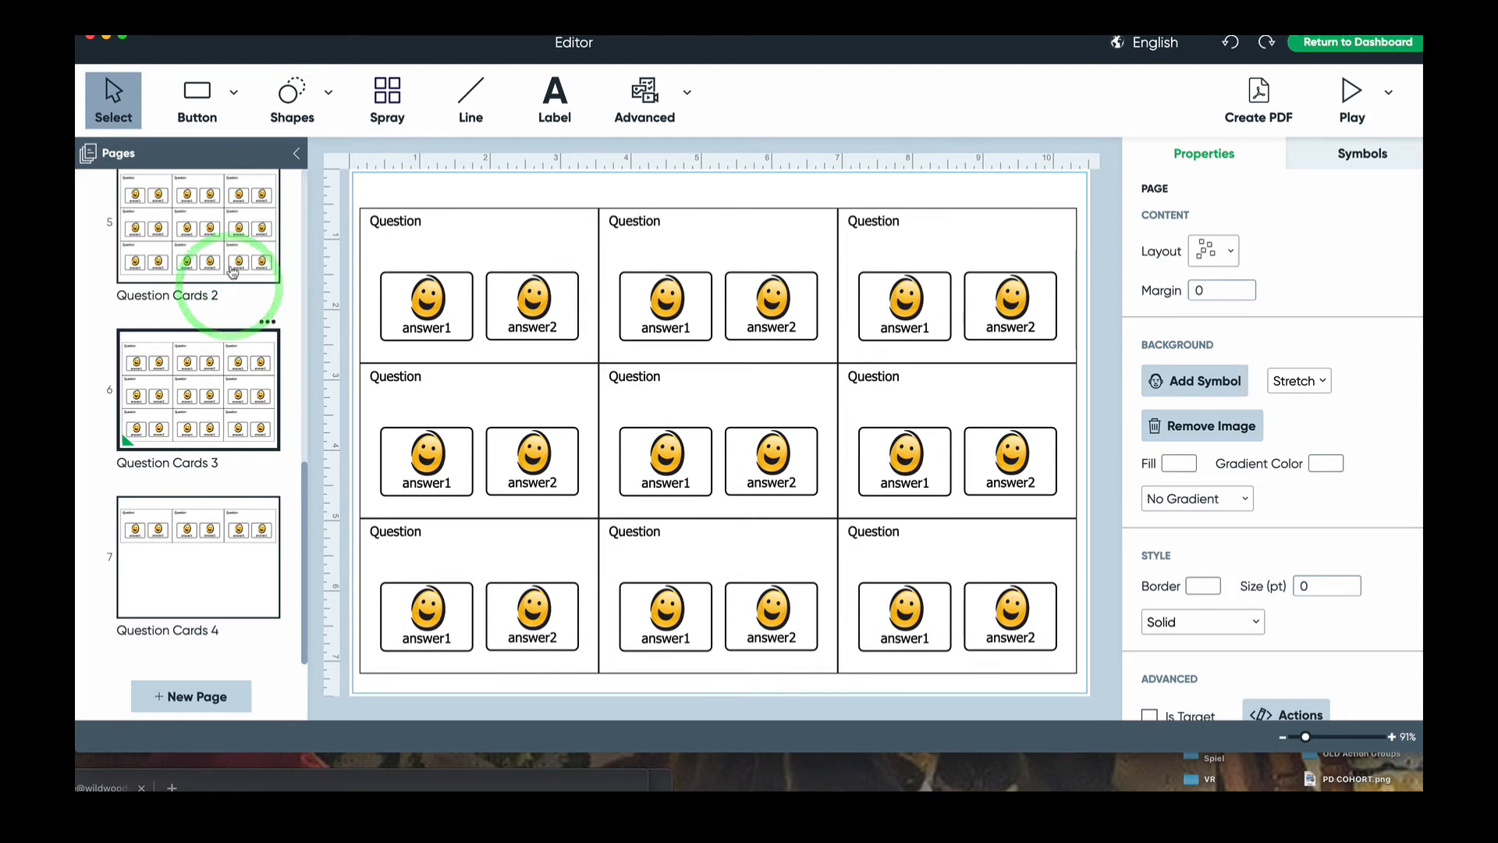
- Return to the colour board game page, select everything and lower the editor window slightly
scroll(233, 269, "up", 2)
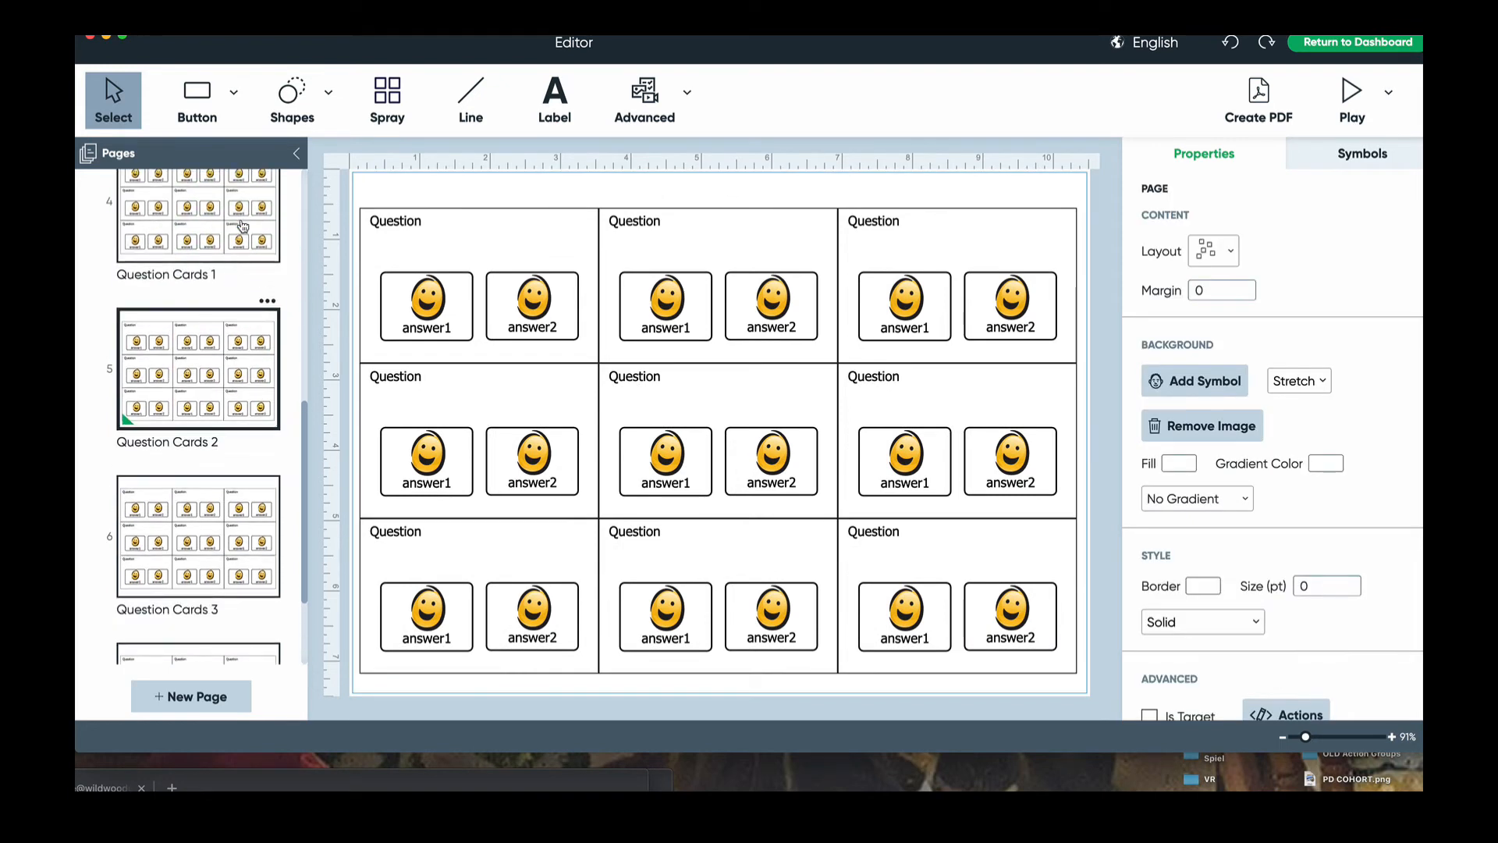
left_click(243, 226)
scroll(243, 227, "up", 2)
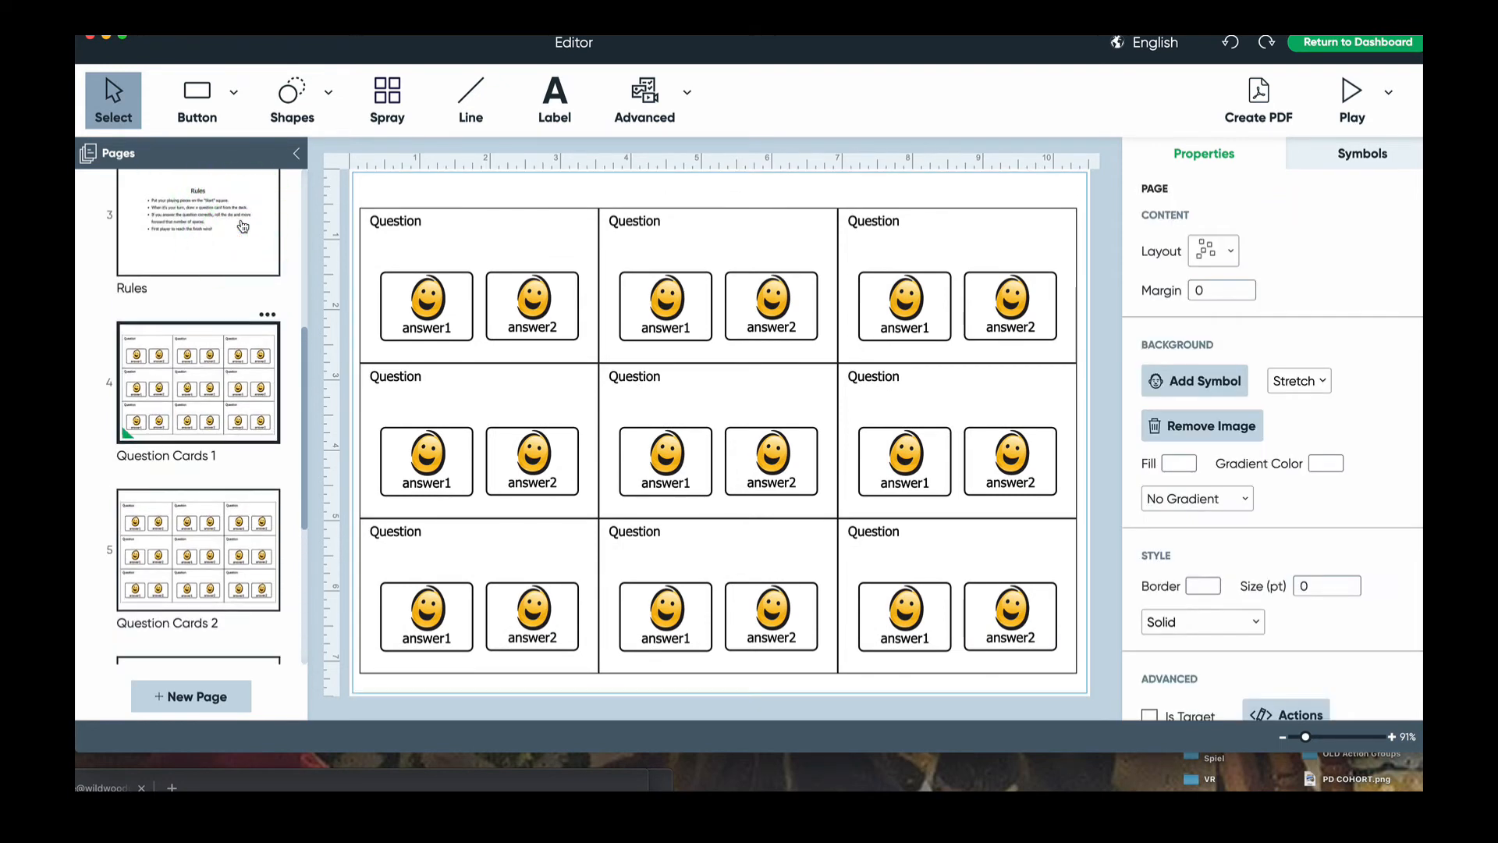
left_click(243, 226)
scroll(242, 226, "up", 3)
left_click(243, 226)
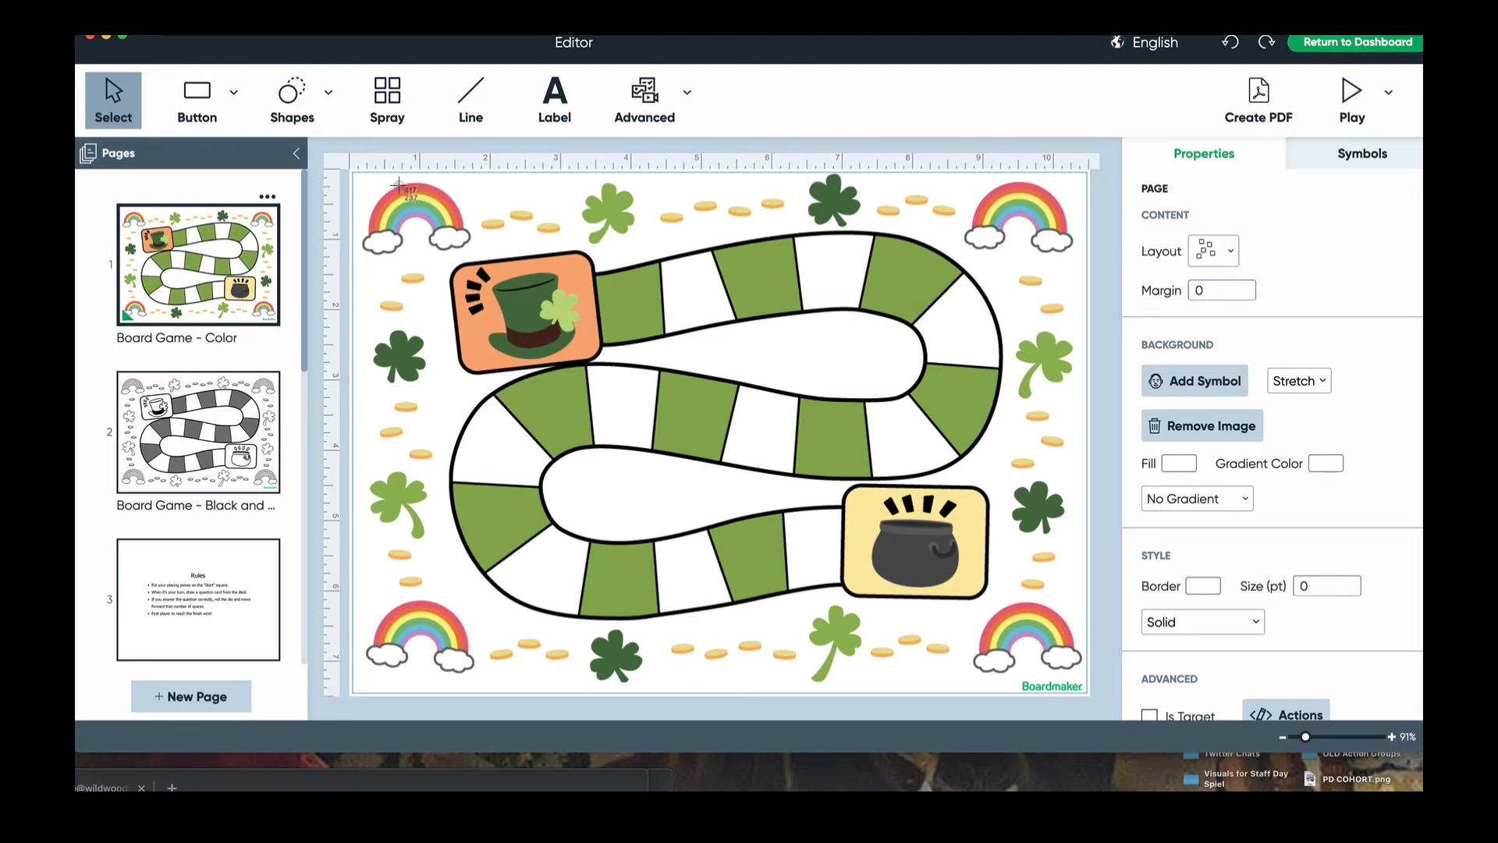
left_click_drag(386, 186, 1091, 699)
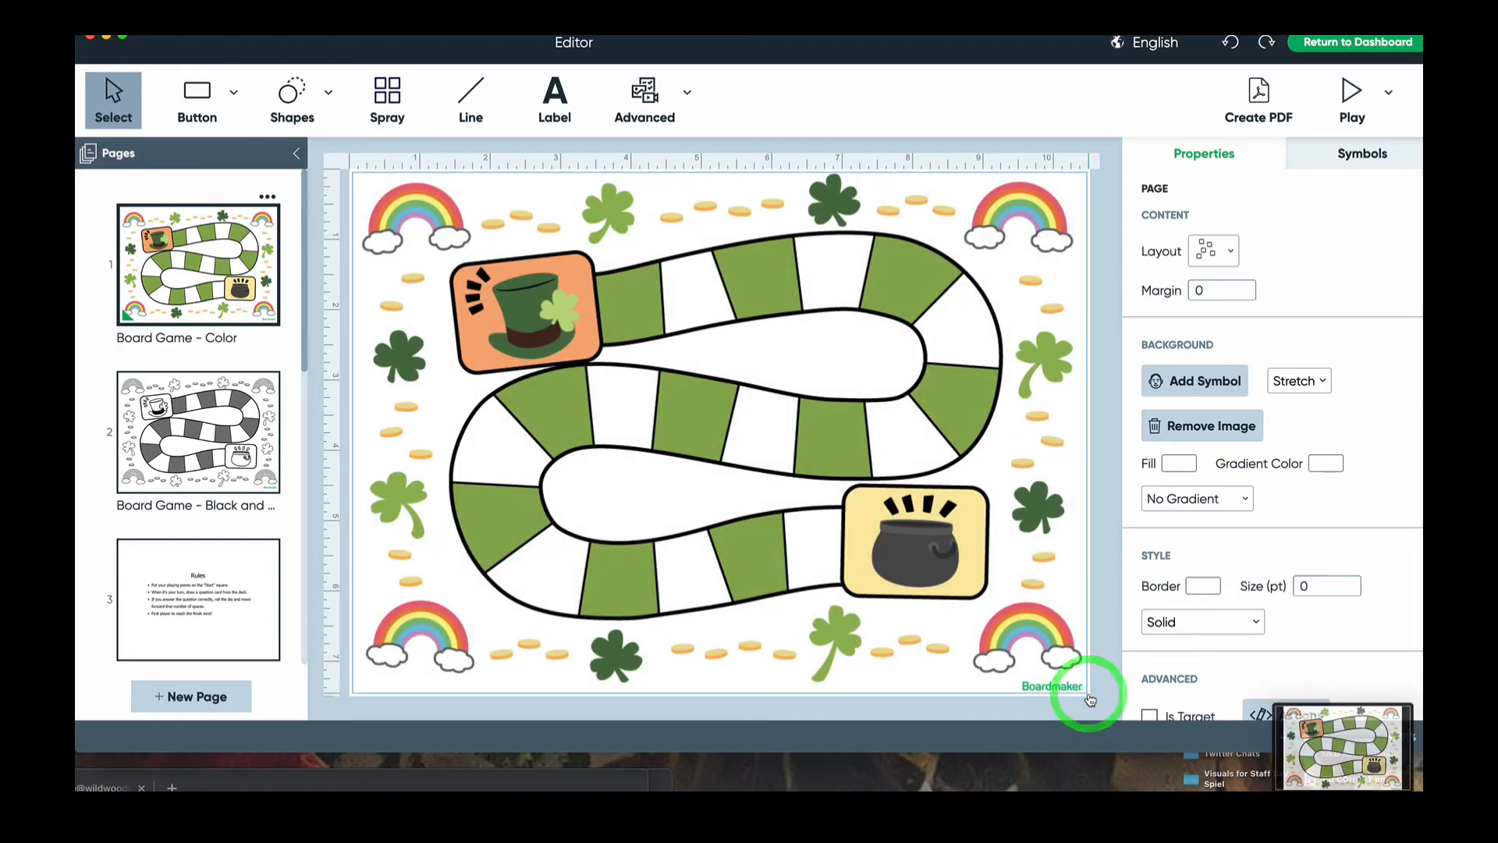
left_click_drag(730, 41, 747, 93)
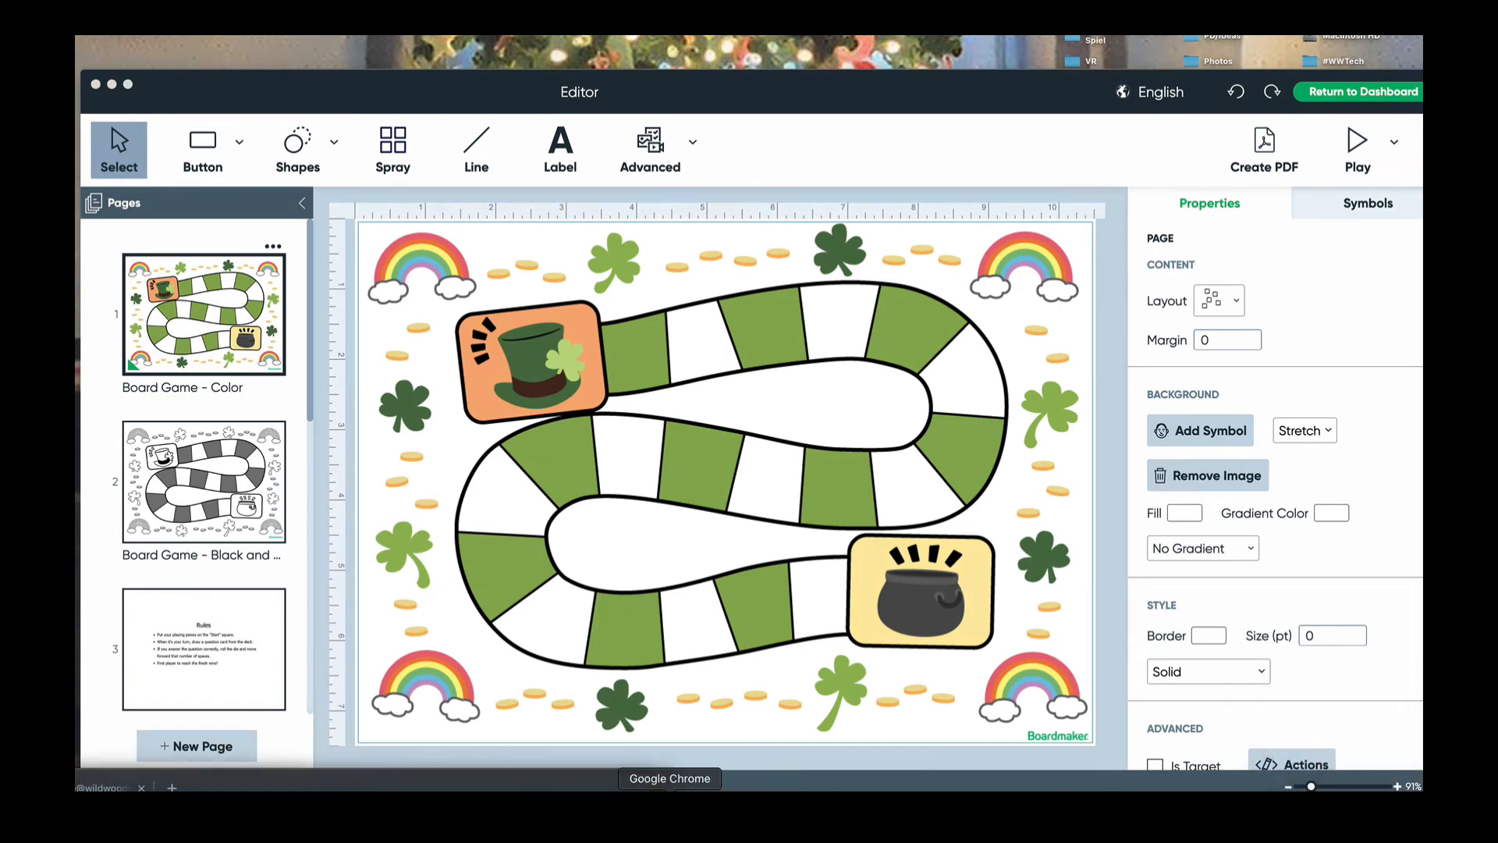
- Set the board-game screenshot as the Untitled Jam background in Jamboard, then undo it
left_click(668, 787)
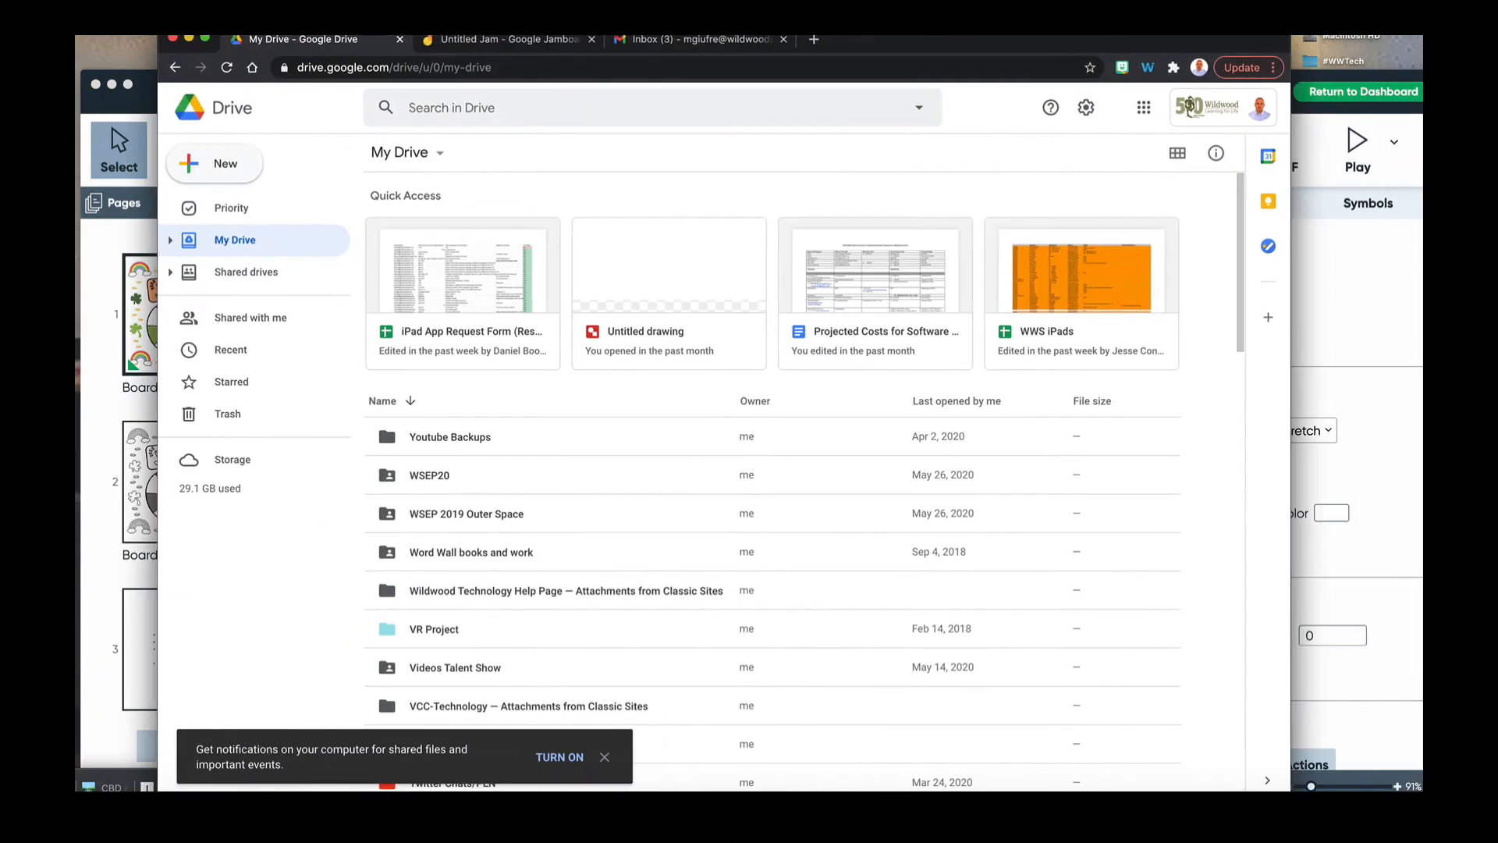
left_click(481, 46)
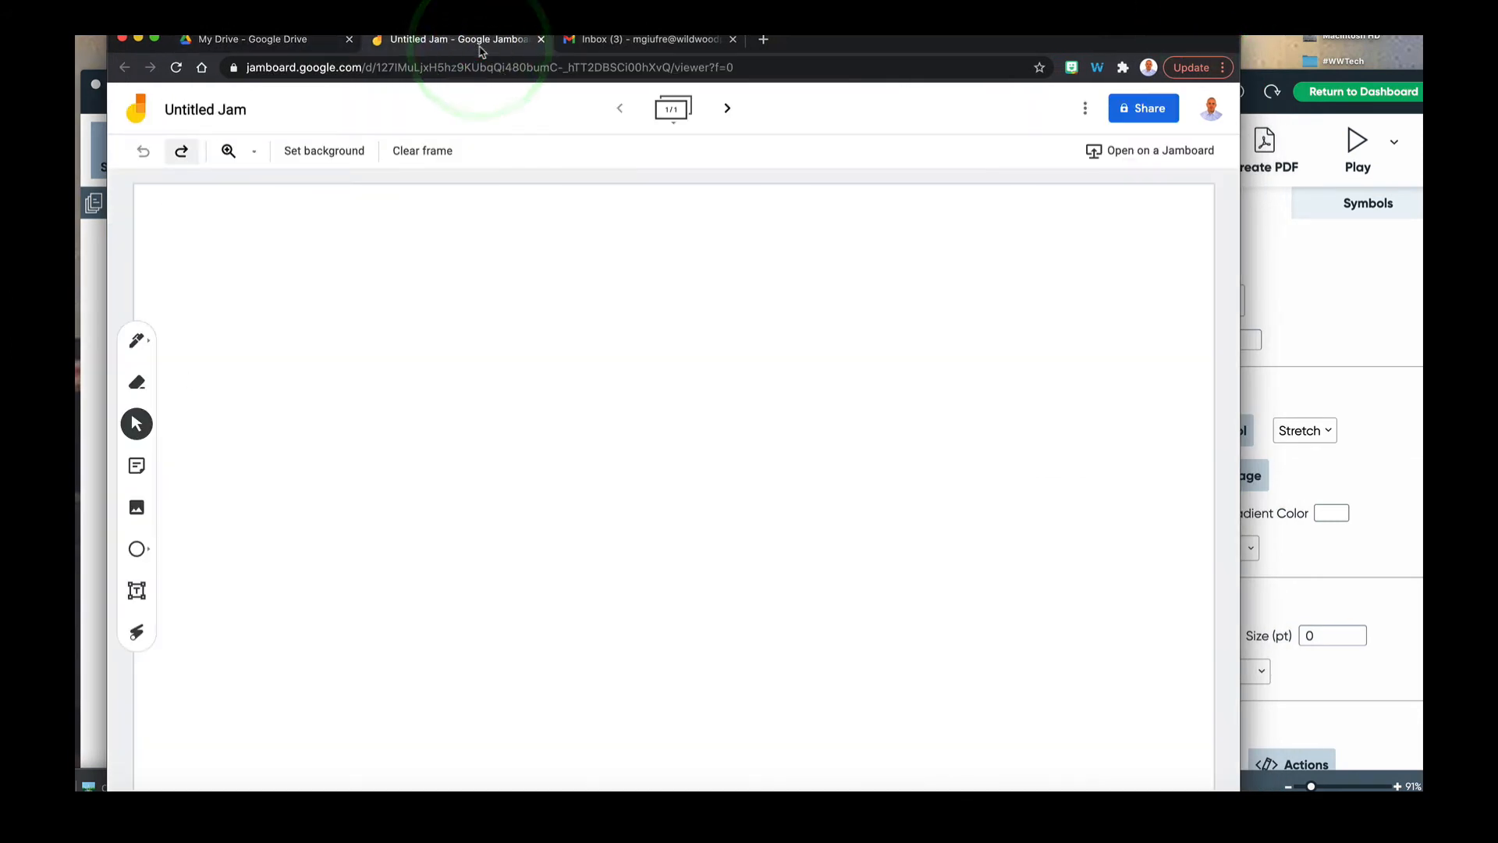
left_click(362, 151)
left_click(572, 287)
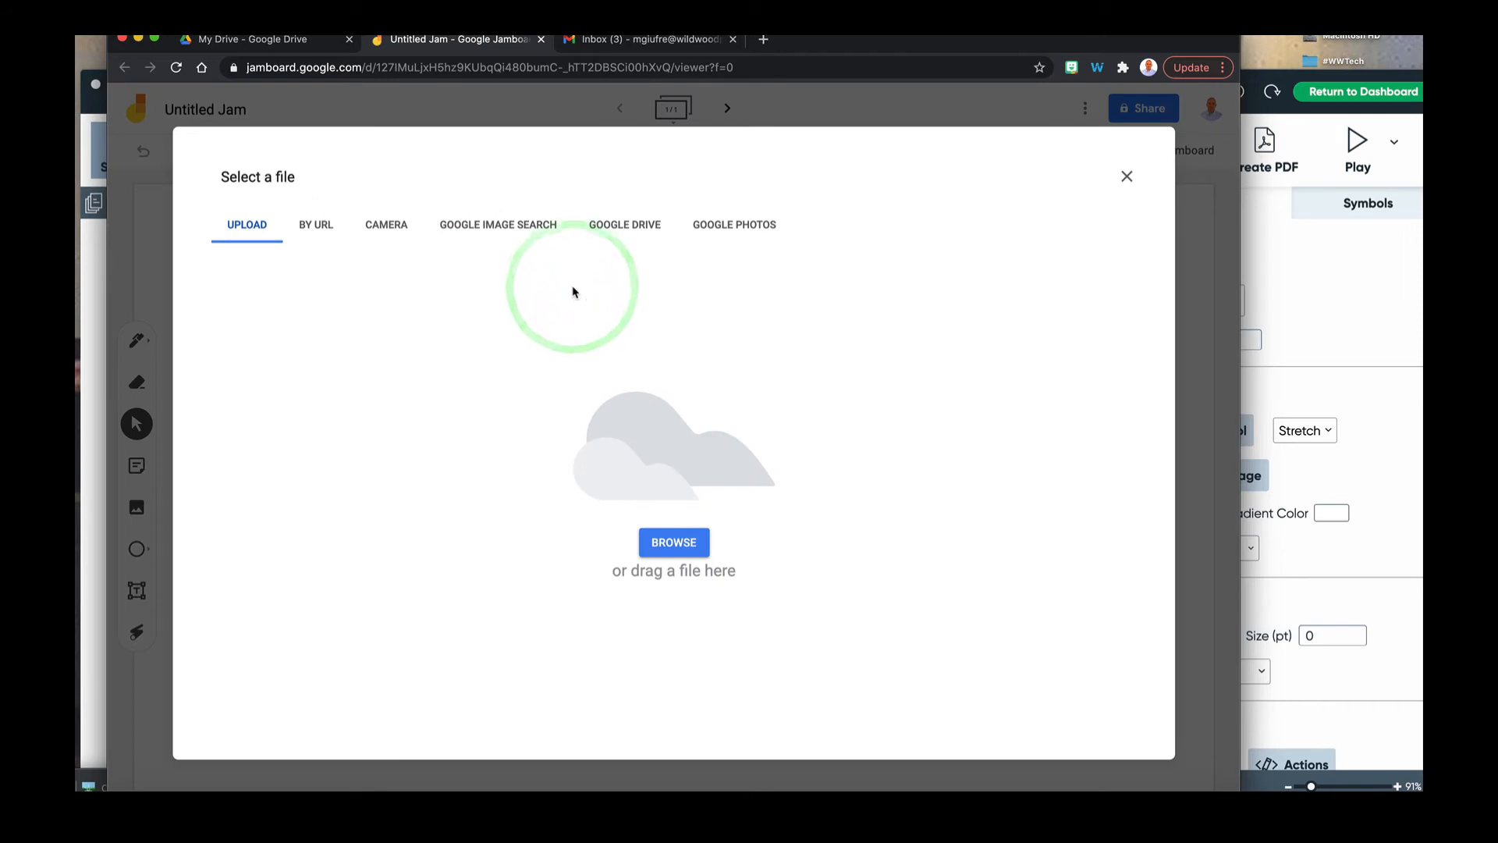
left_click(672, 543)
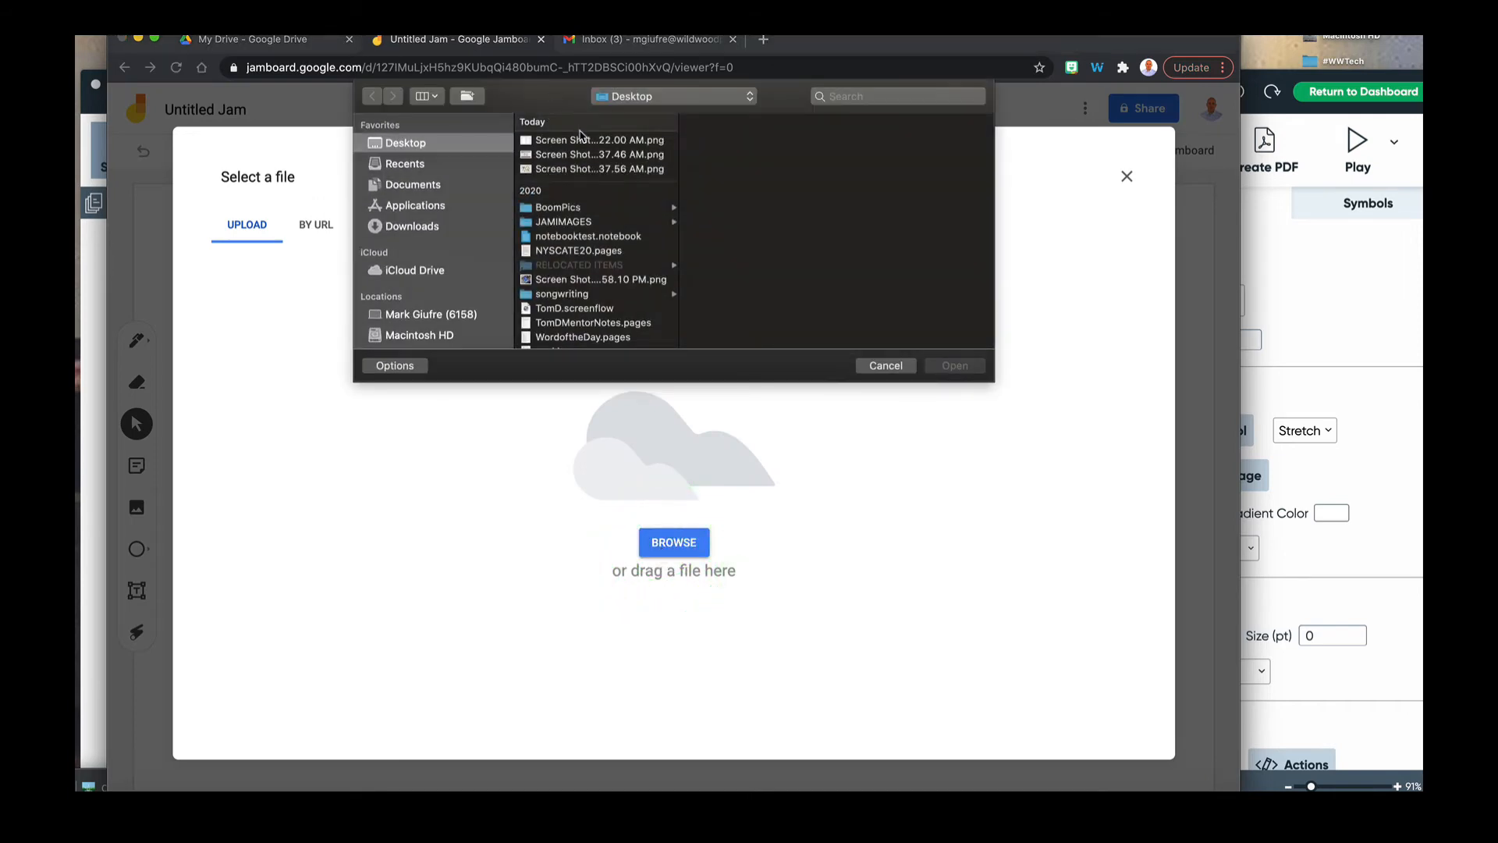
left_click(583, 140)
left_click(578, 167)
double_click(579, 167)
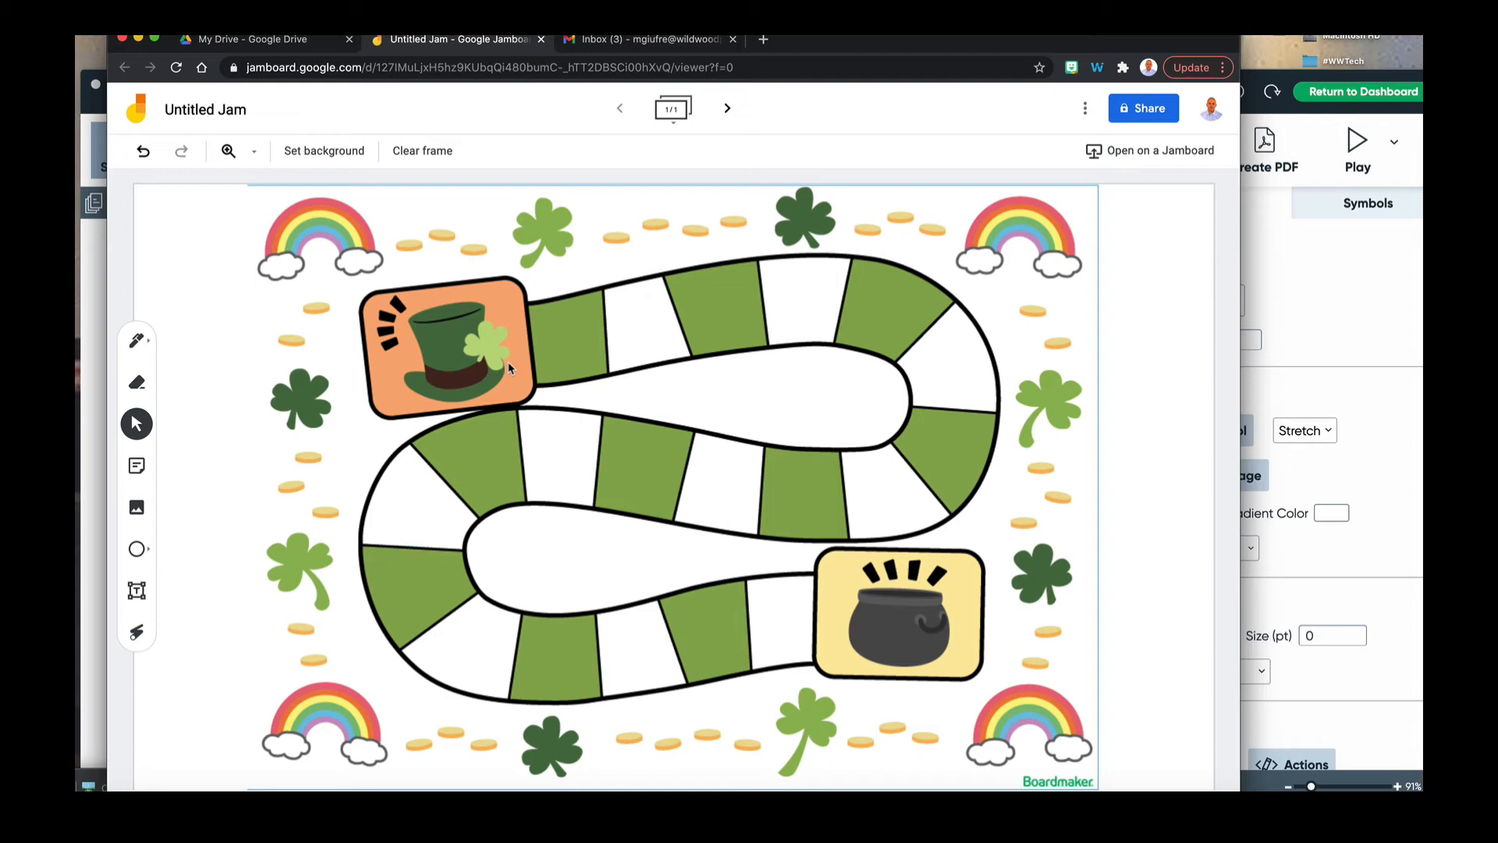
left_click(143, 150)
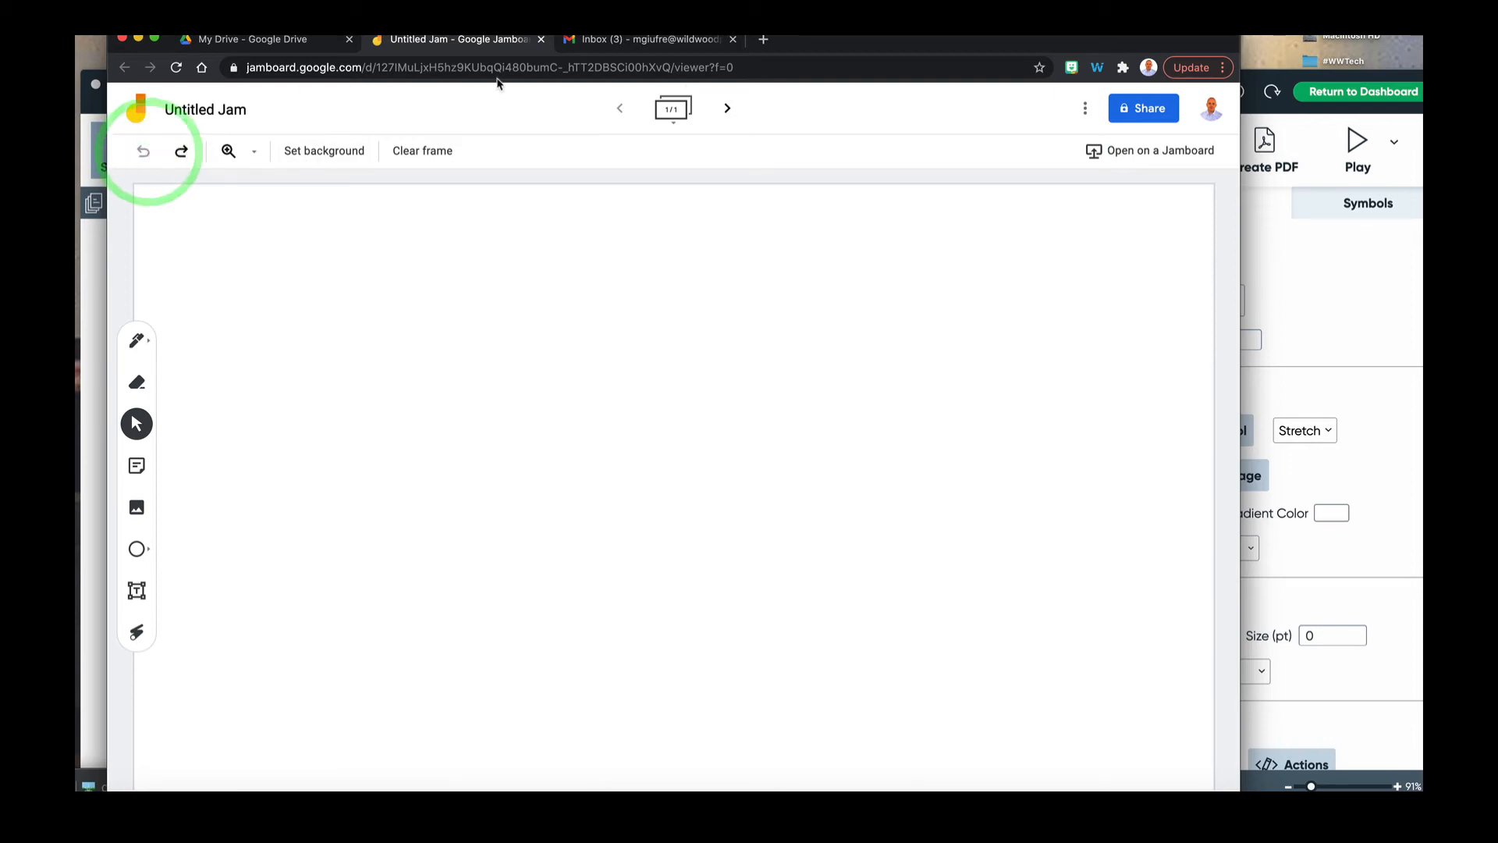
- Leave the board game without saving and create a new activity from the Sorting Level A template
left_click_drag(805, 50, 1095, 267)
left_click_drag(780, 92, 774, 42)
left_click(1311, 42)
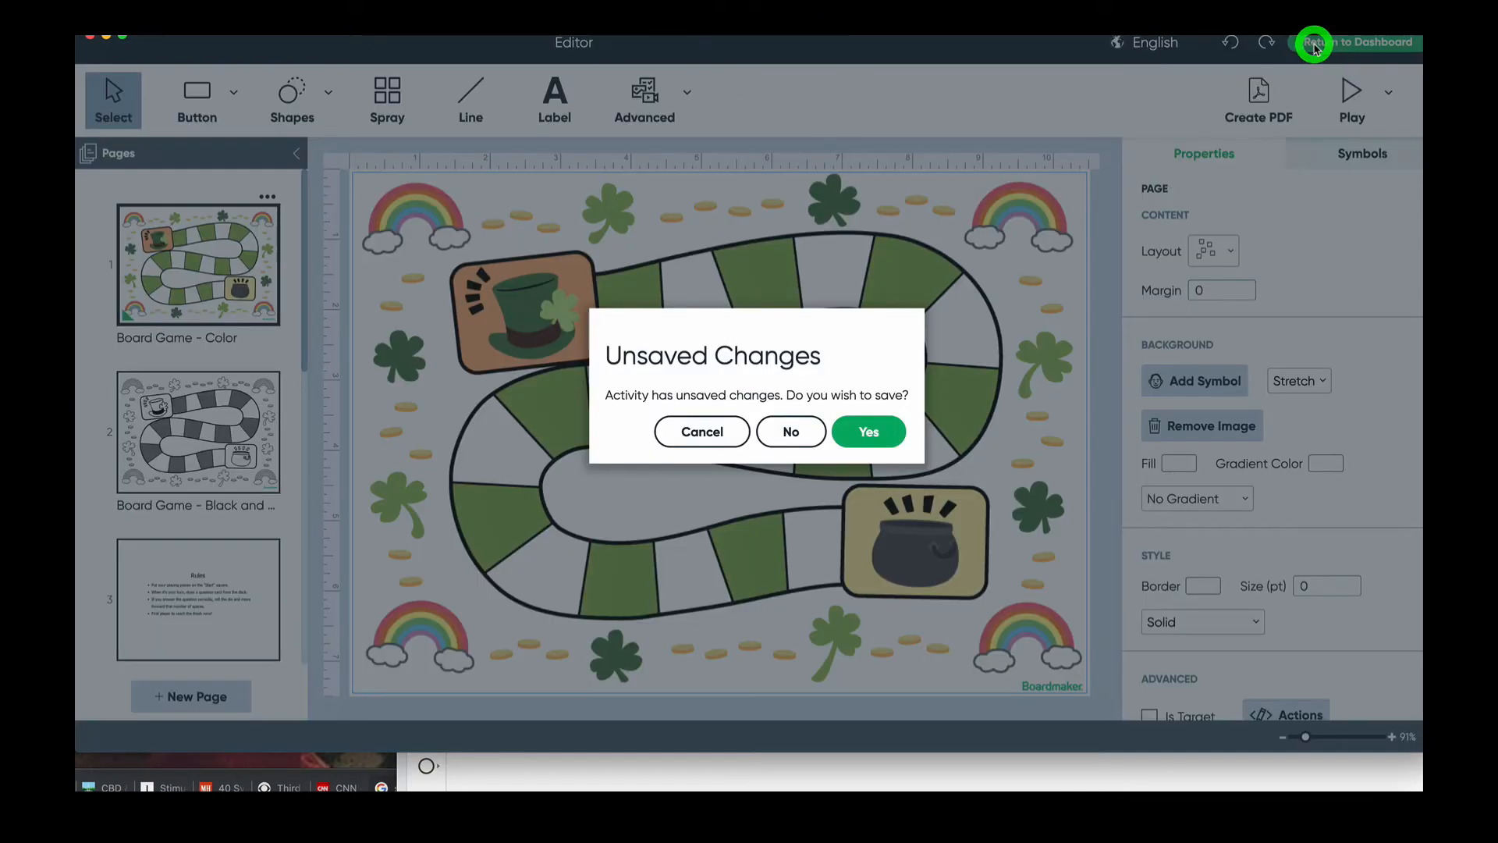
left_click(818, 427)
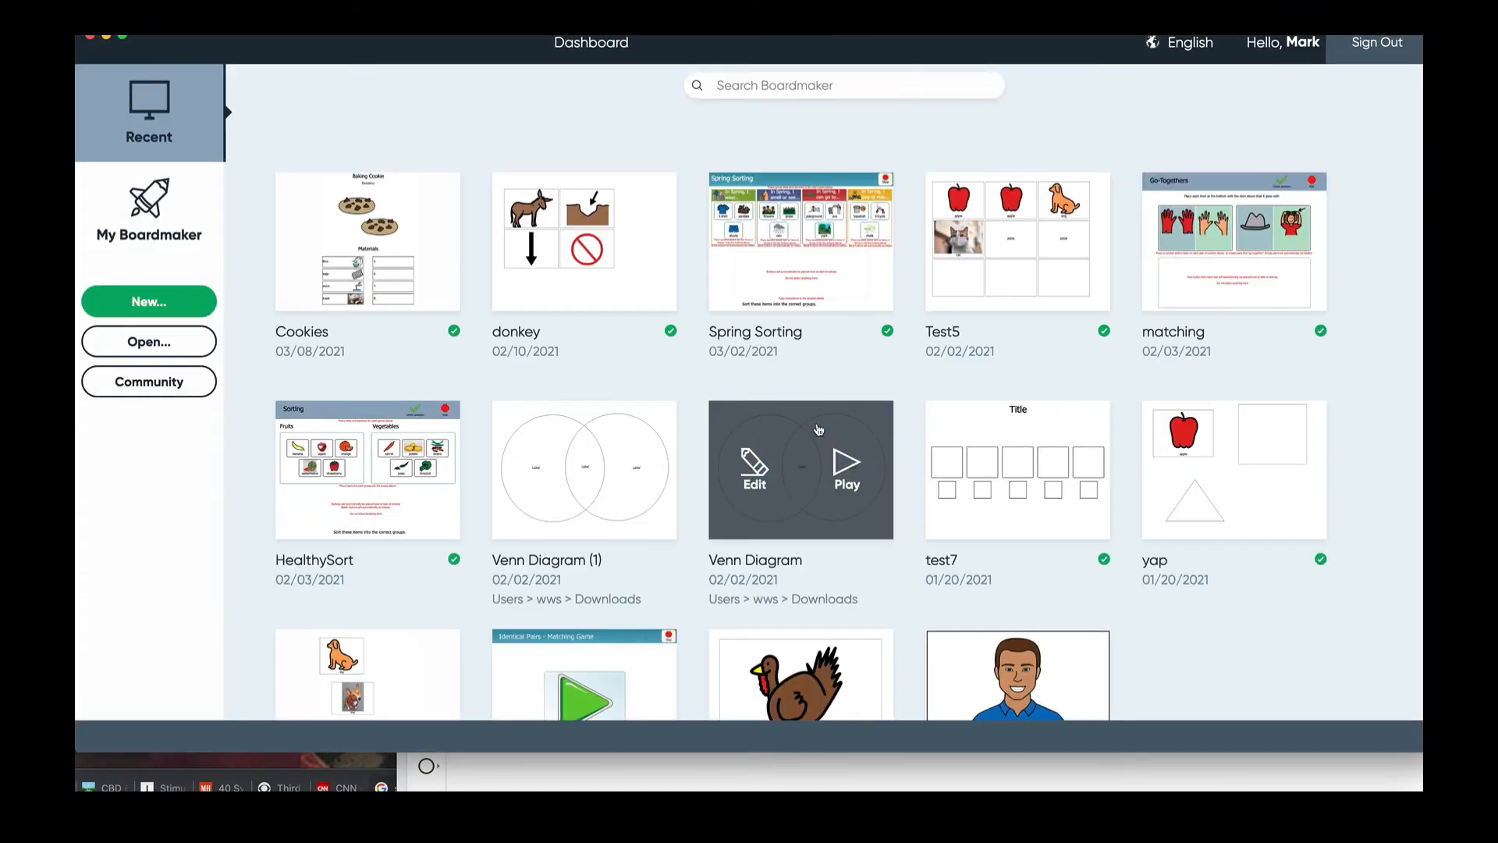
left_click(125, 313)
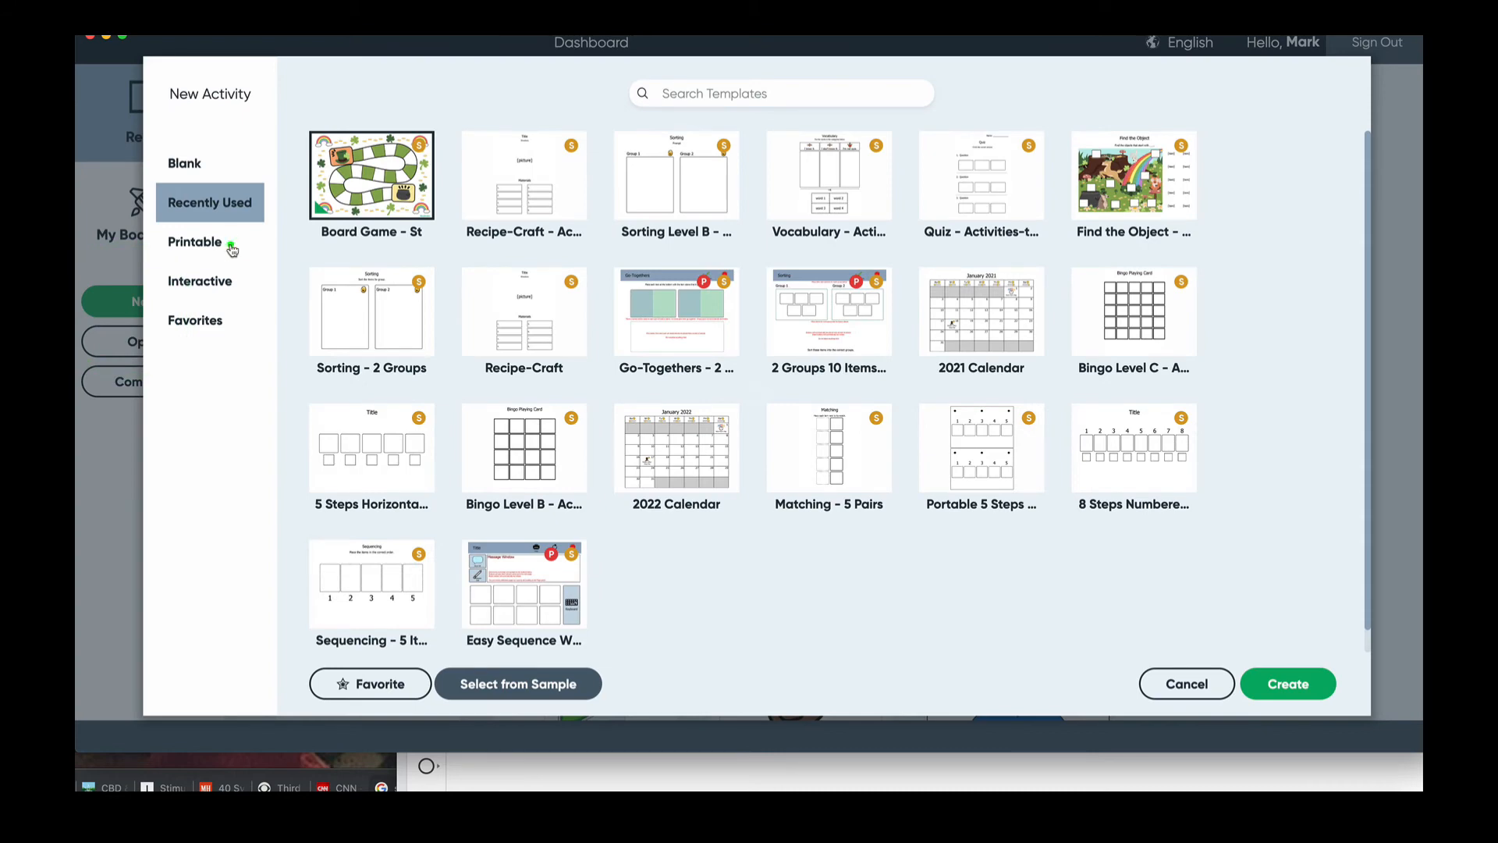
left_click(212, 243)
left_click(335, 144)
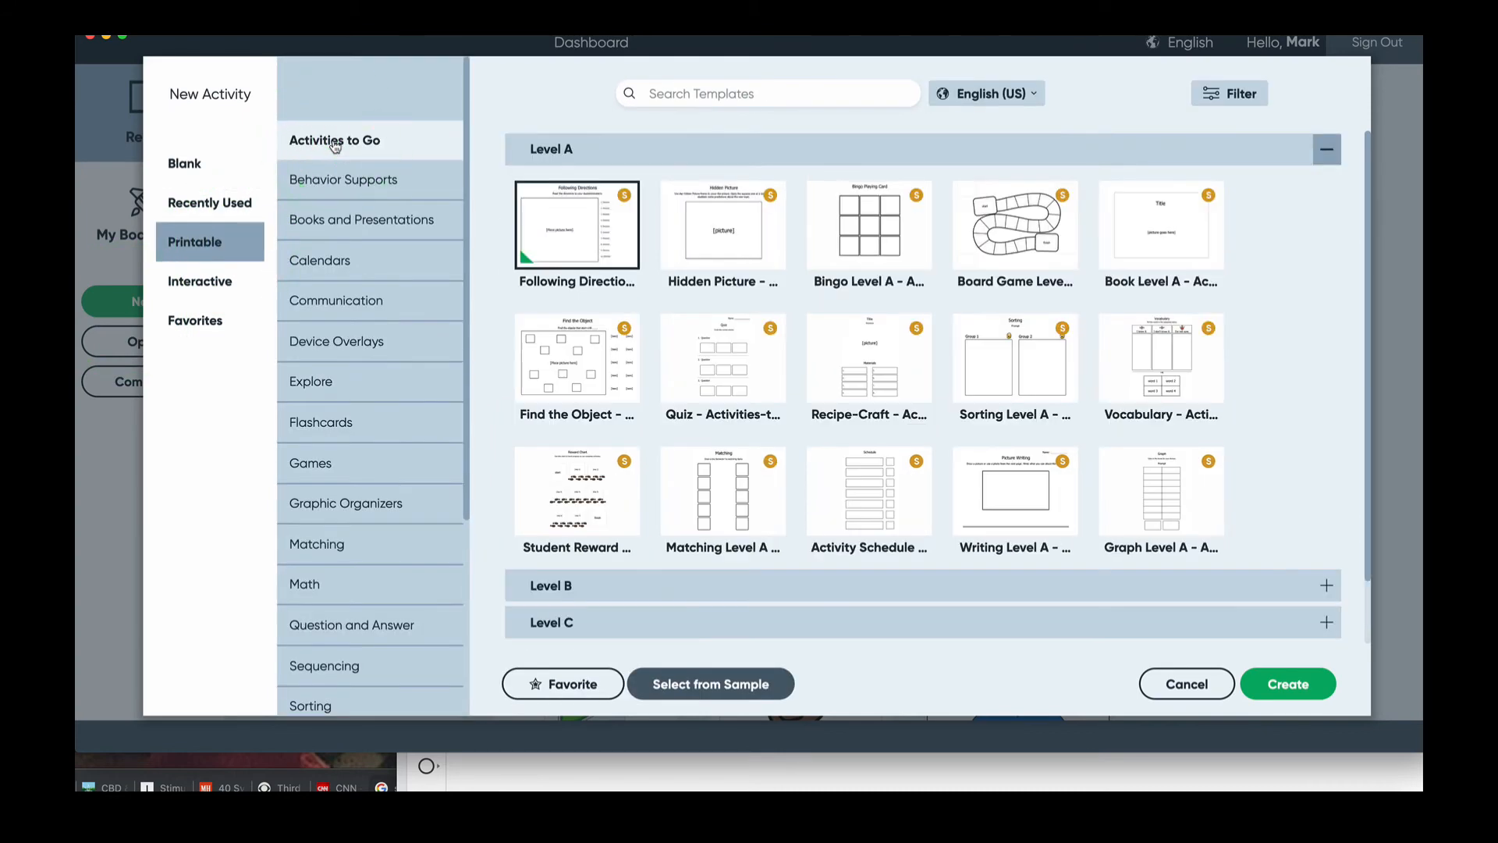
left_click(1009, 359)
left_click(1288, 693)
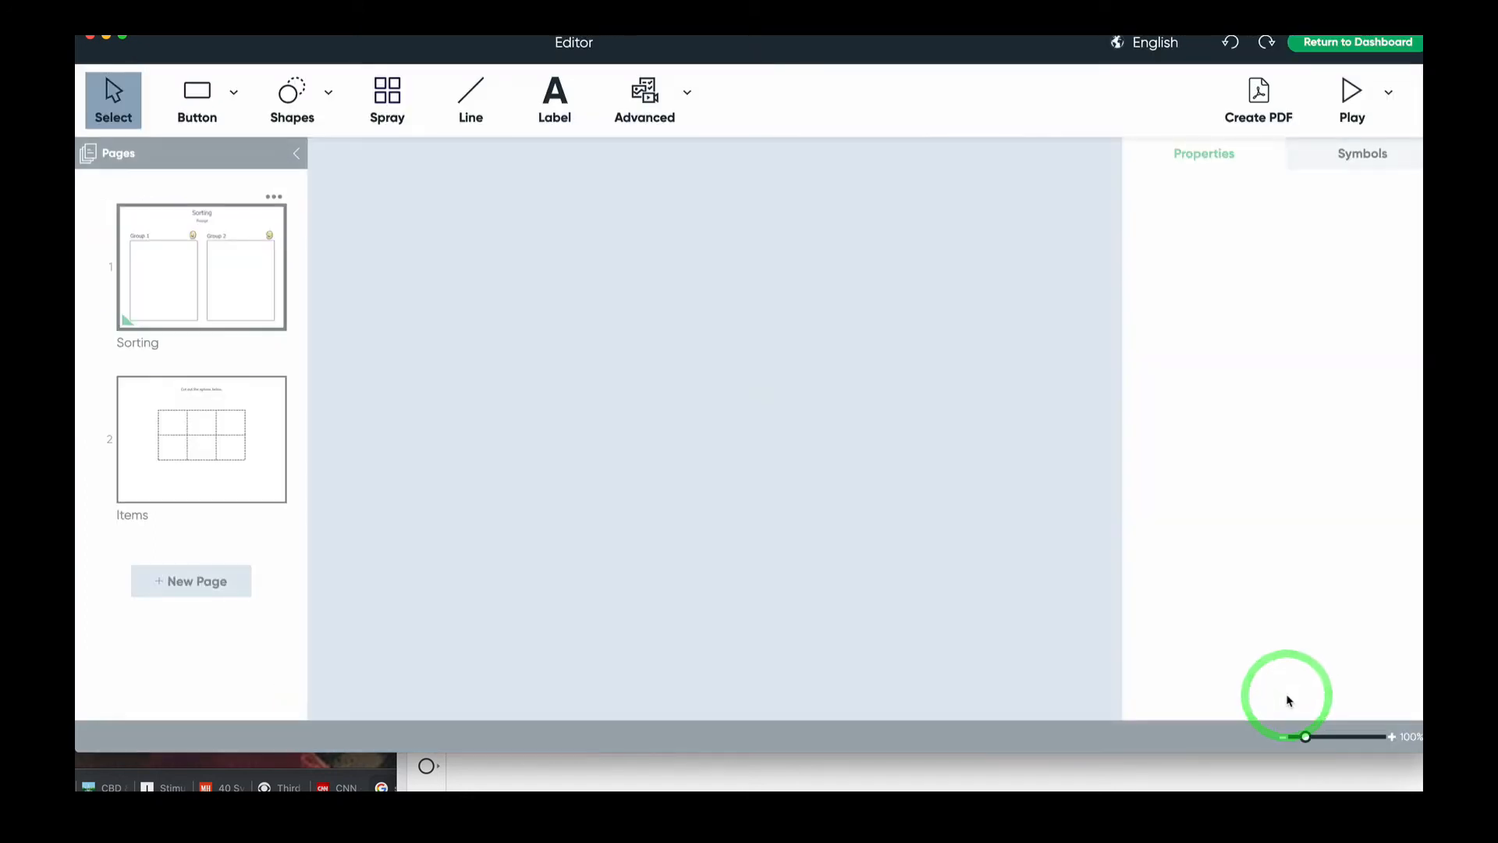
- Rename the Sorting page's Group 1 heading to Fruits
left_click(250, 319)
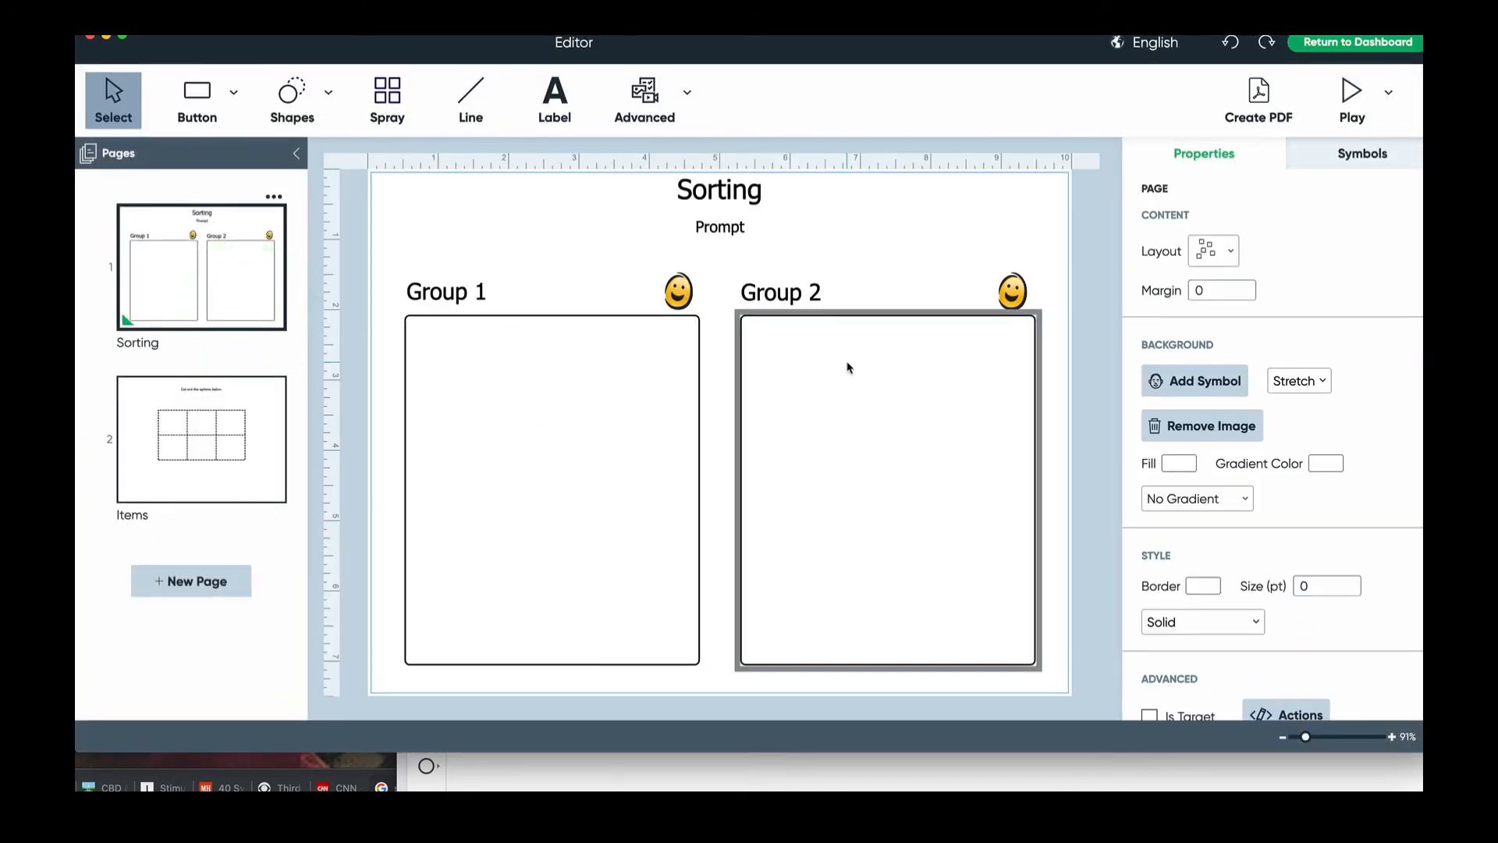
left_click(252, 410)
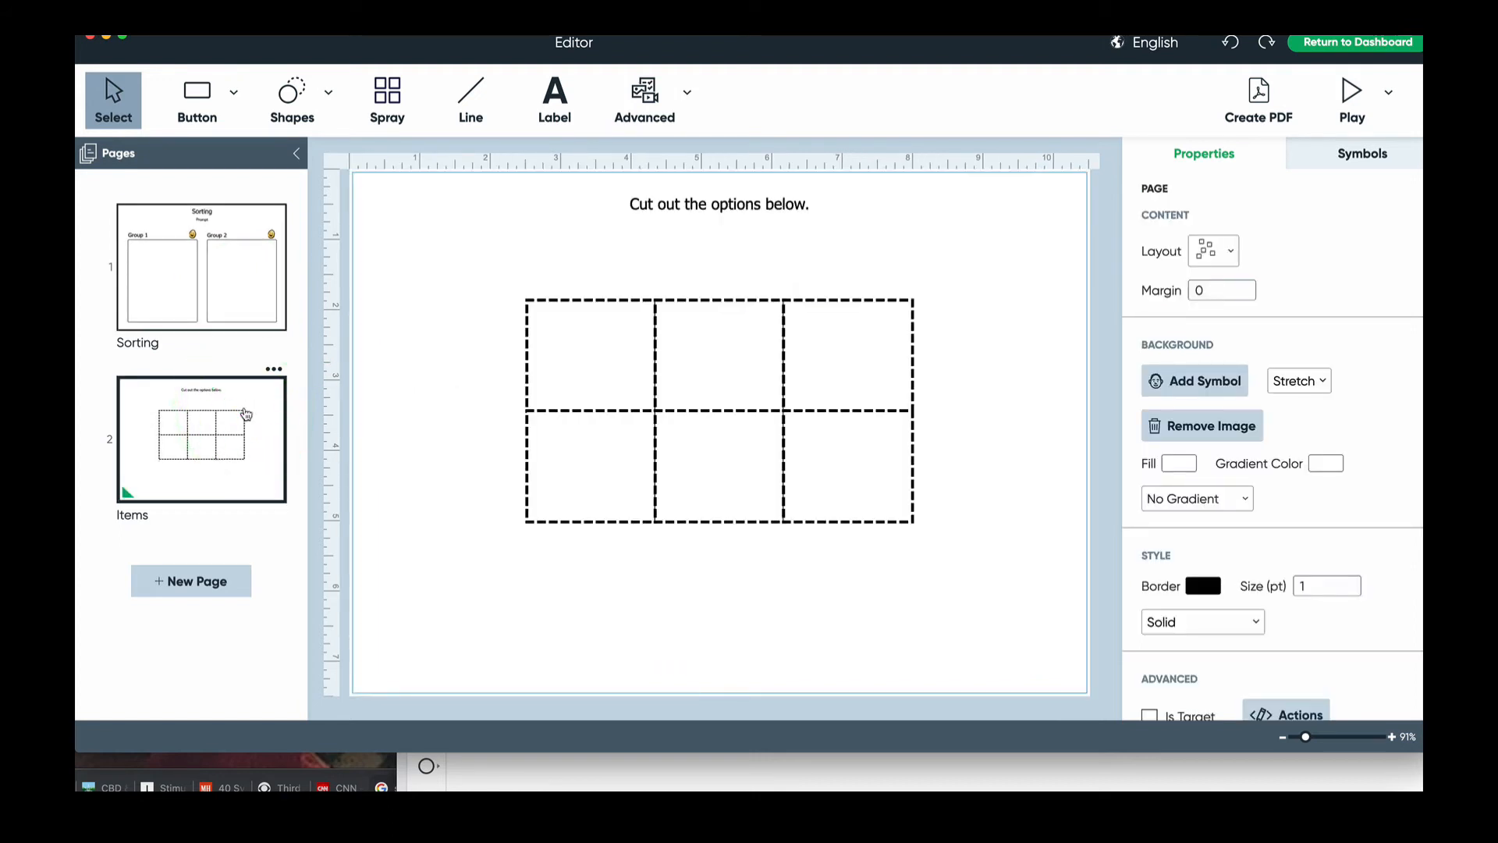
left_click(241, 341)
left_click(244, 311)
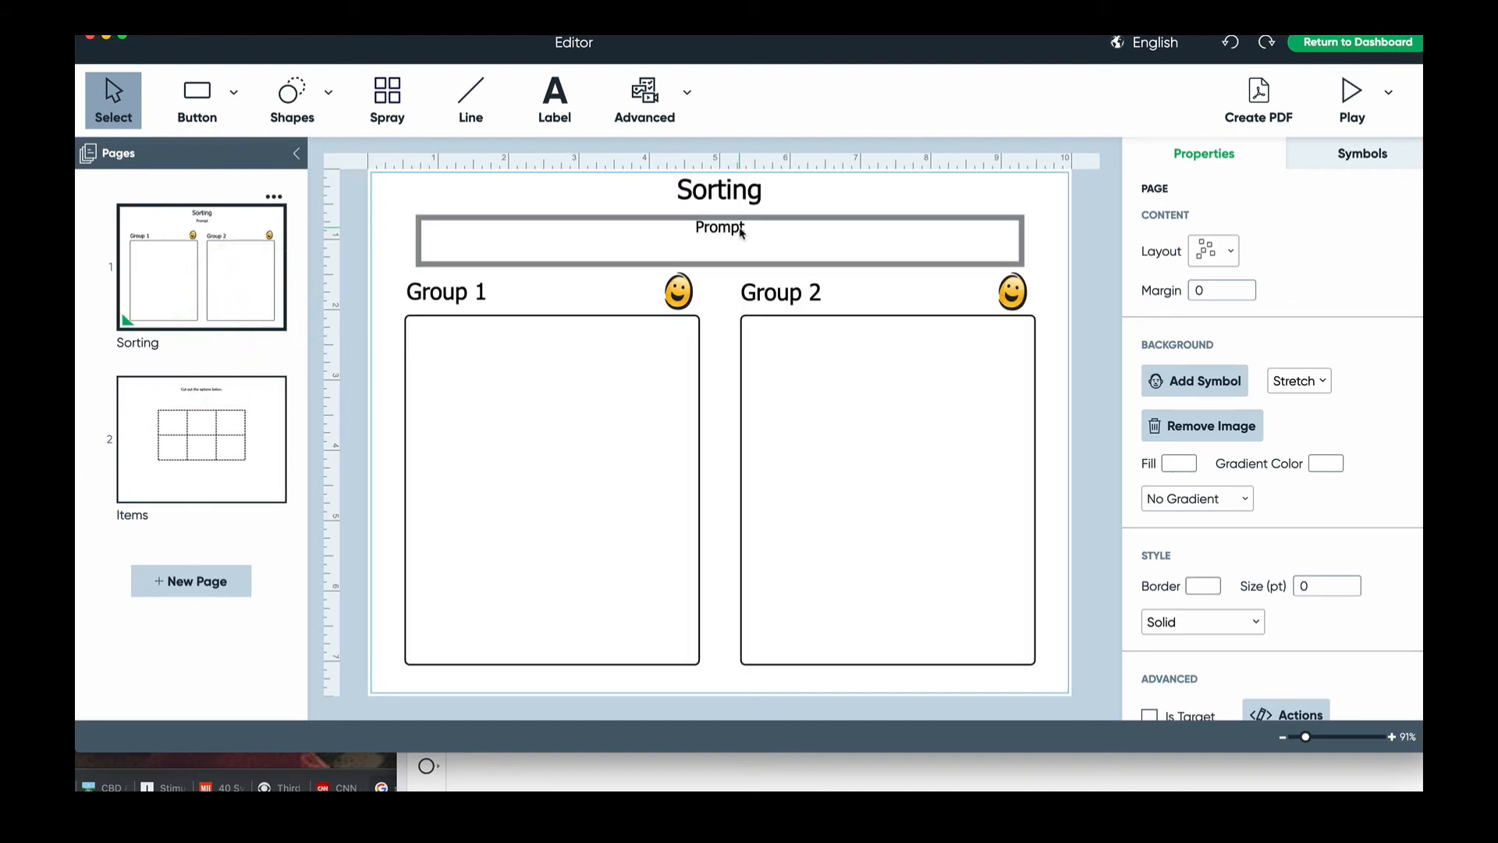
left_click(480, 291)
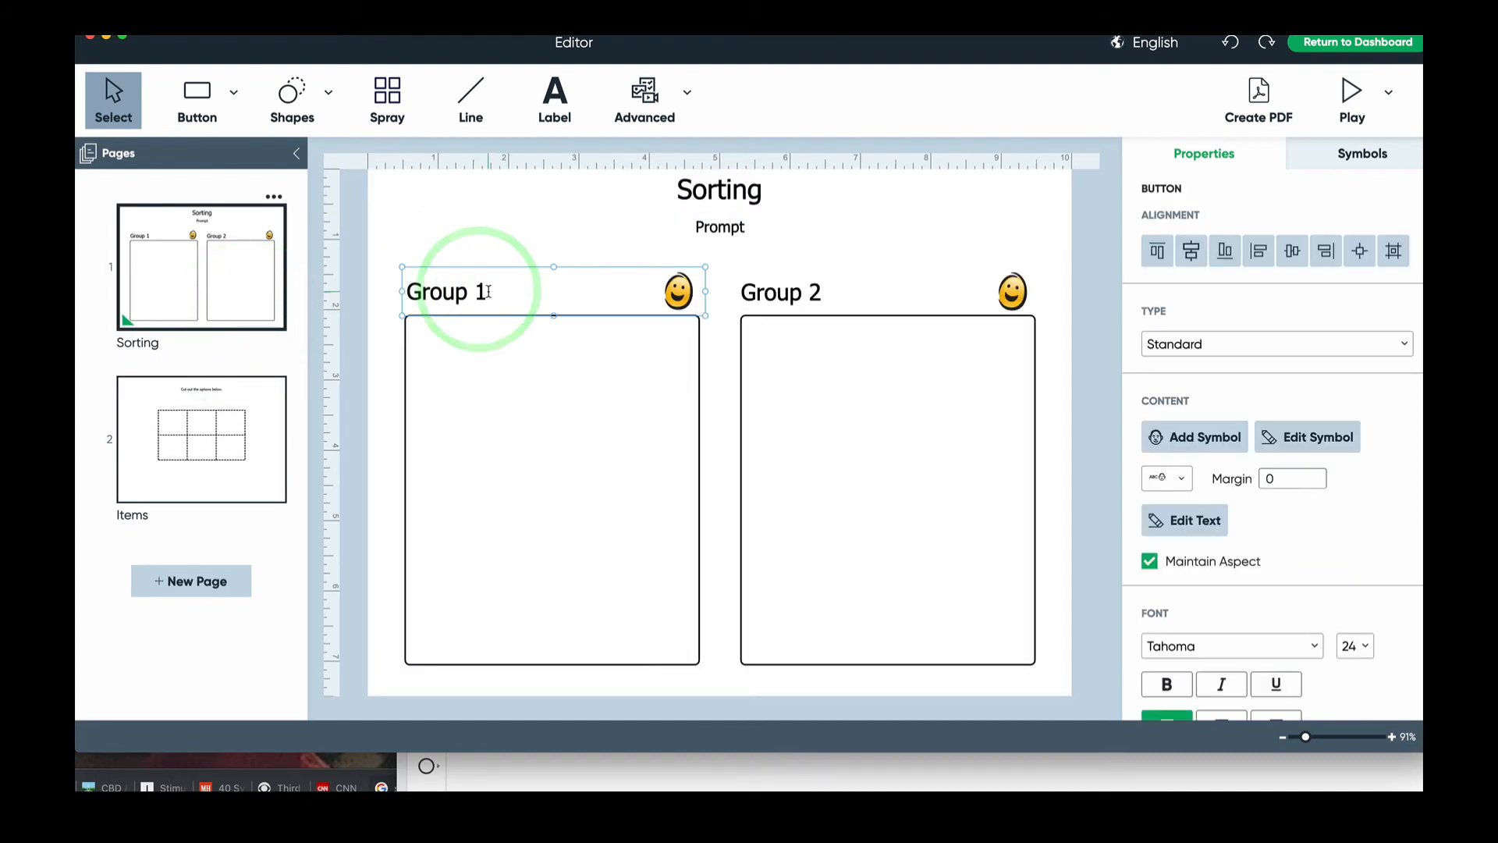
left_click(480, 291)
left_click_drag(480, 290, 408, 291)
type("ruits")
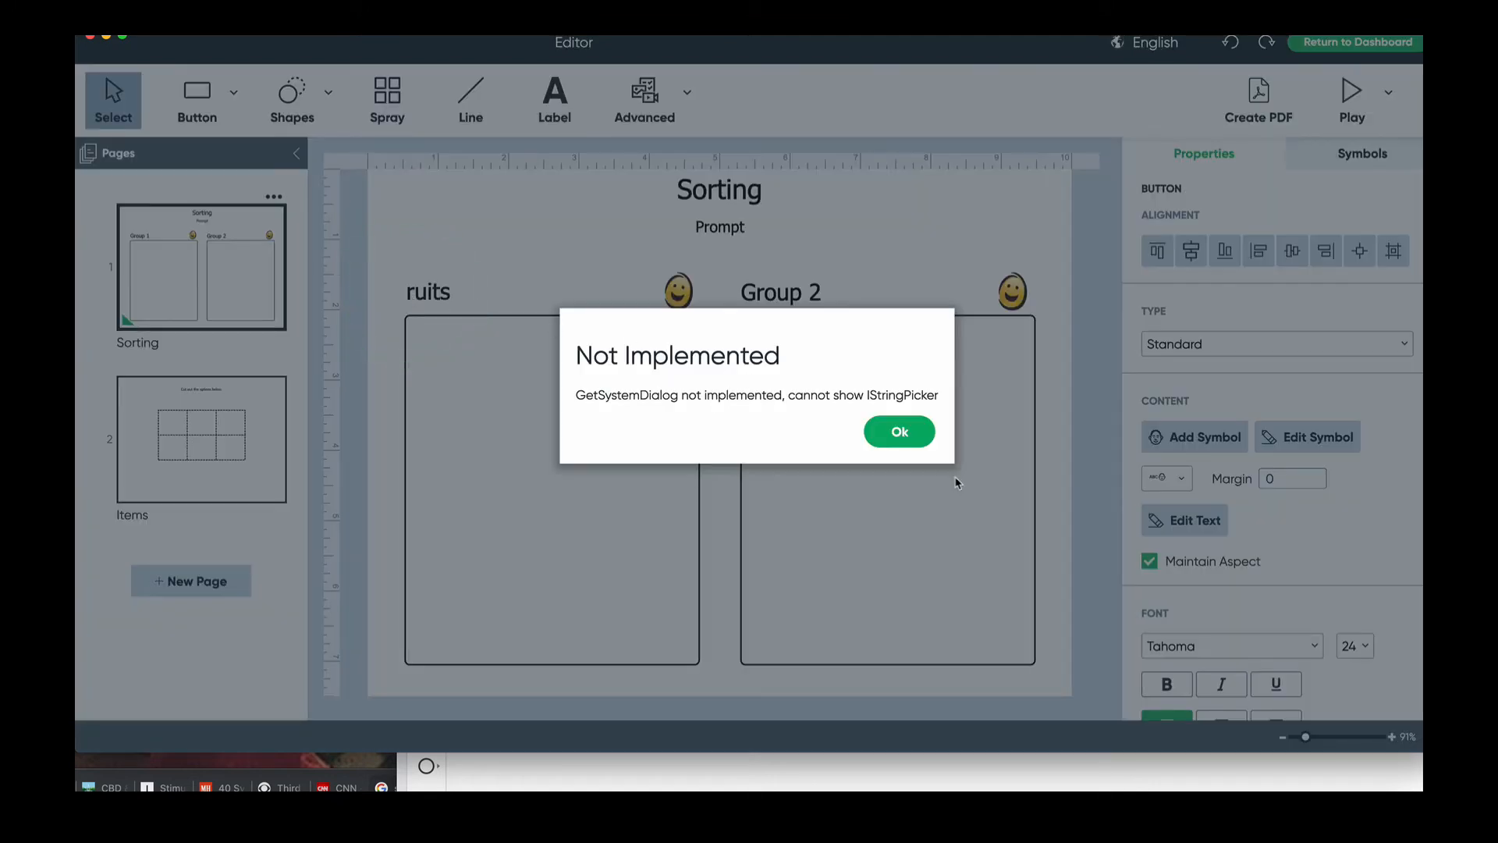
left_click(924, 439)
left_click(406, 295)
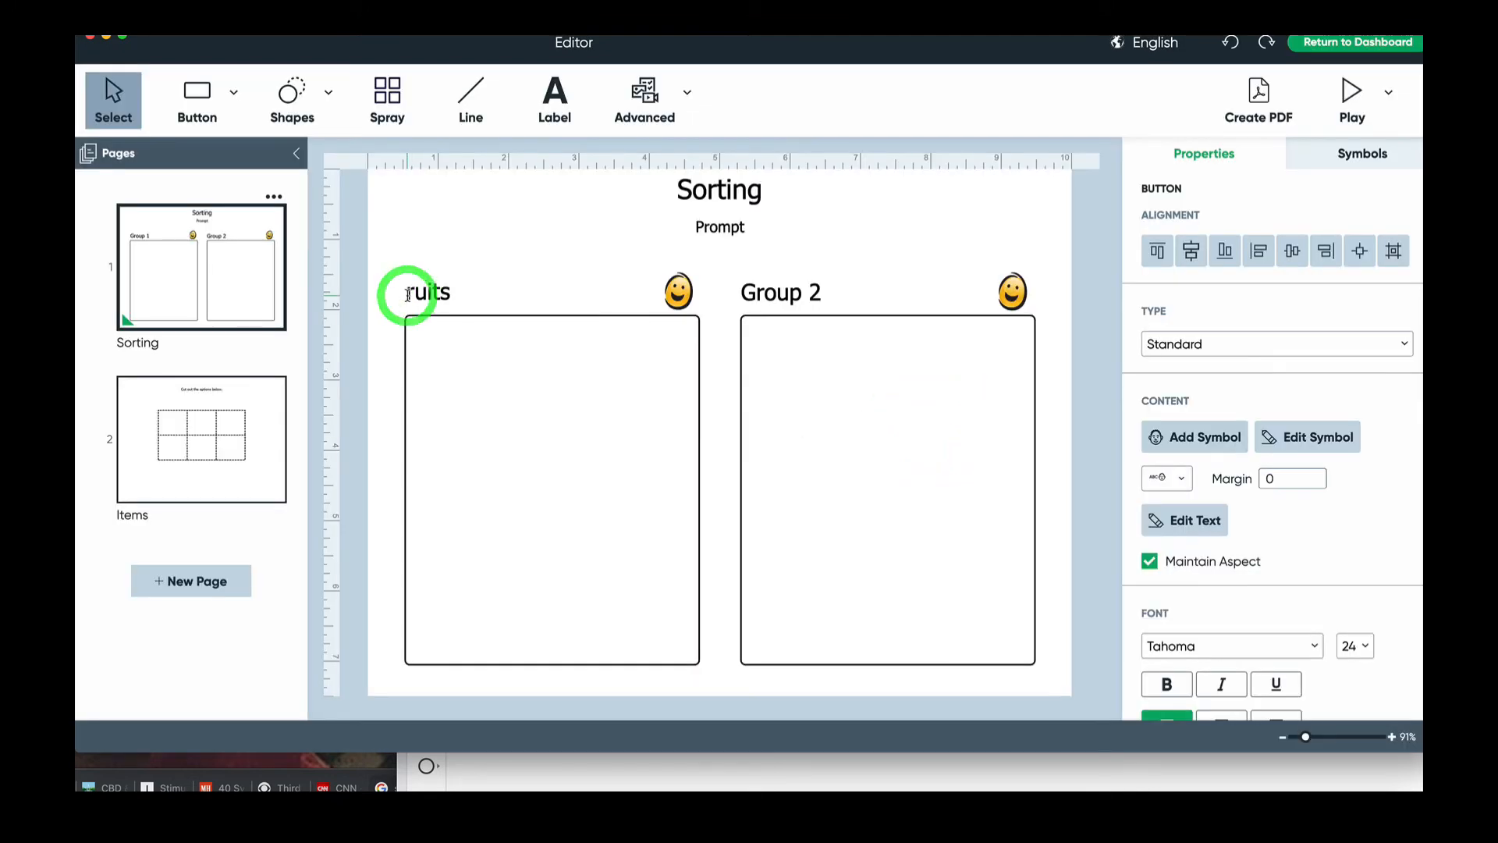
type("F")
- Replace the Group 2 heading text with Vegetables
left_click(804, 301)
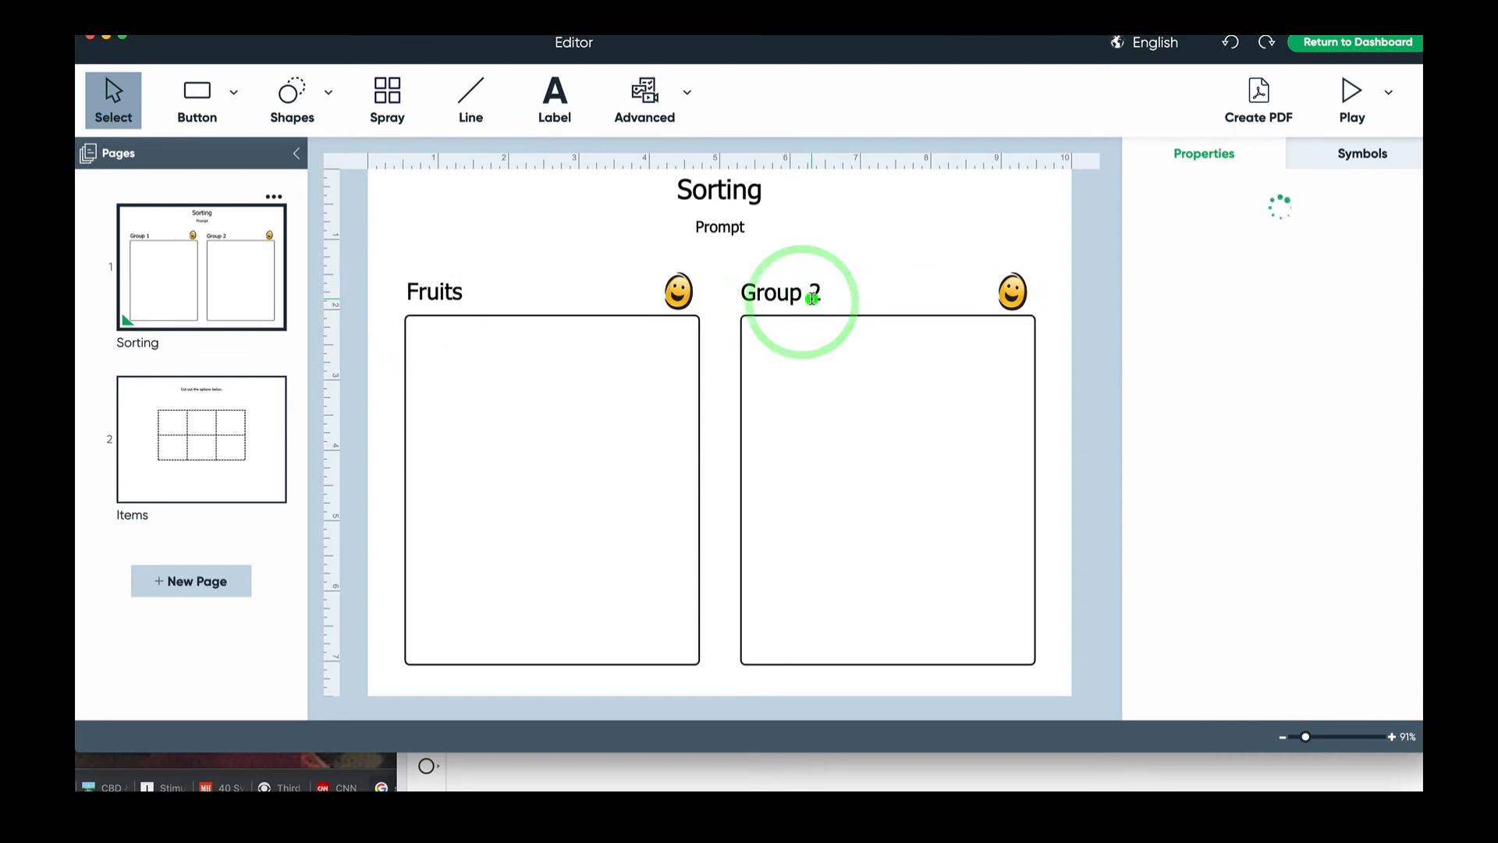
left_click_drag(819, 296, 742, 296)
type("Ve")
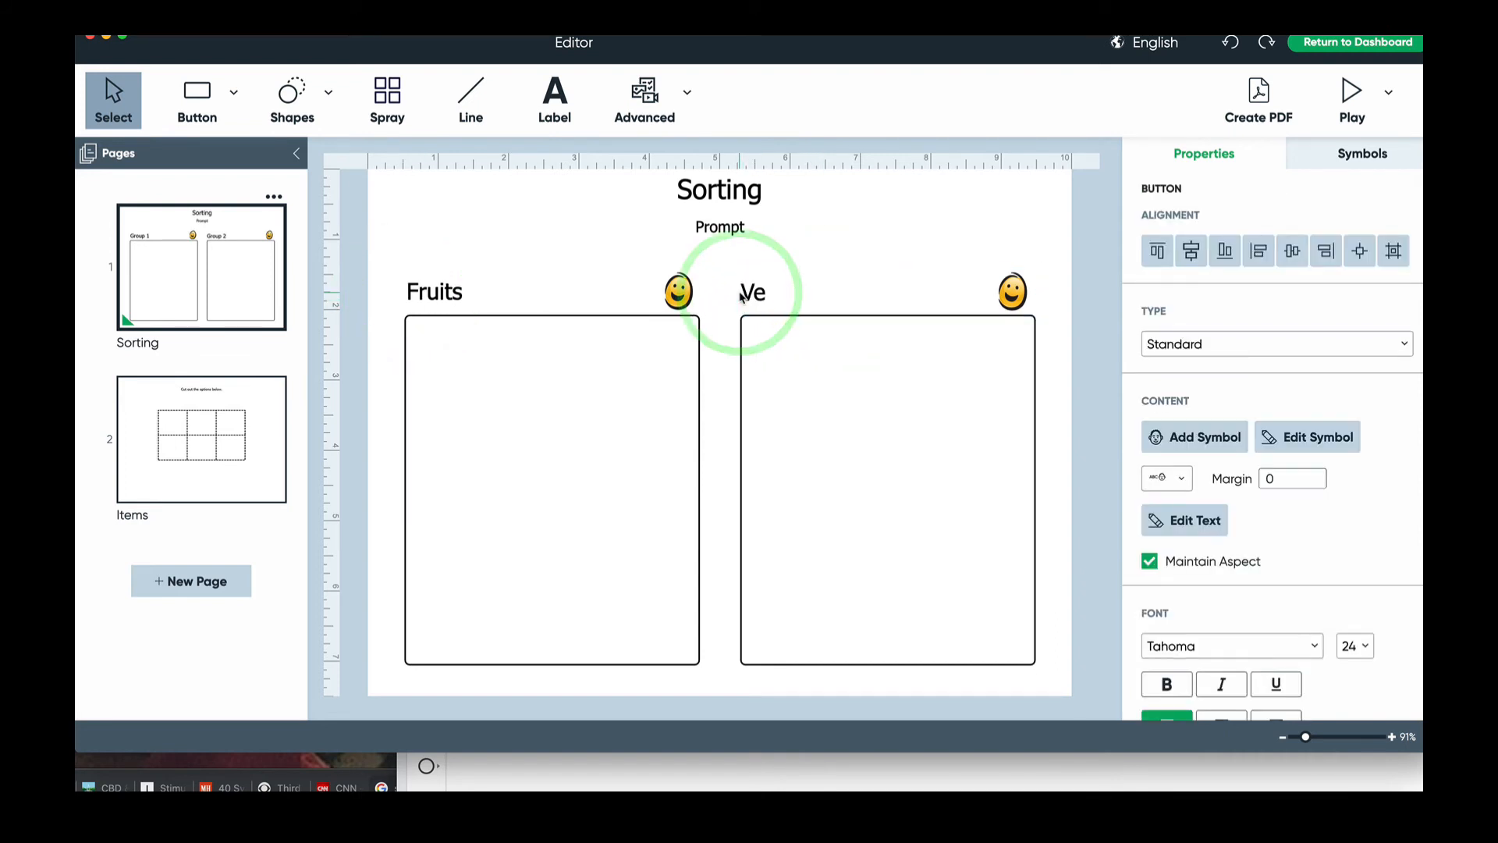
type("getables")
left_click(666, 358)
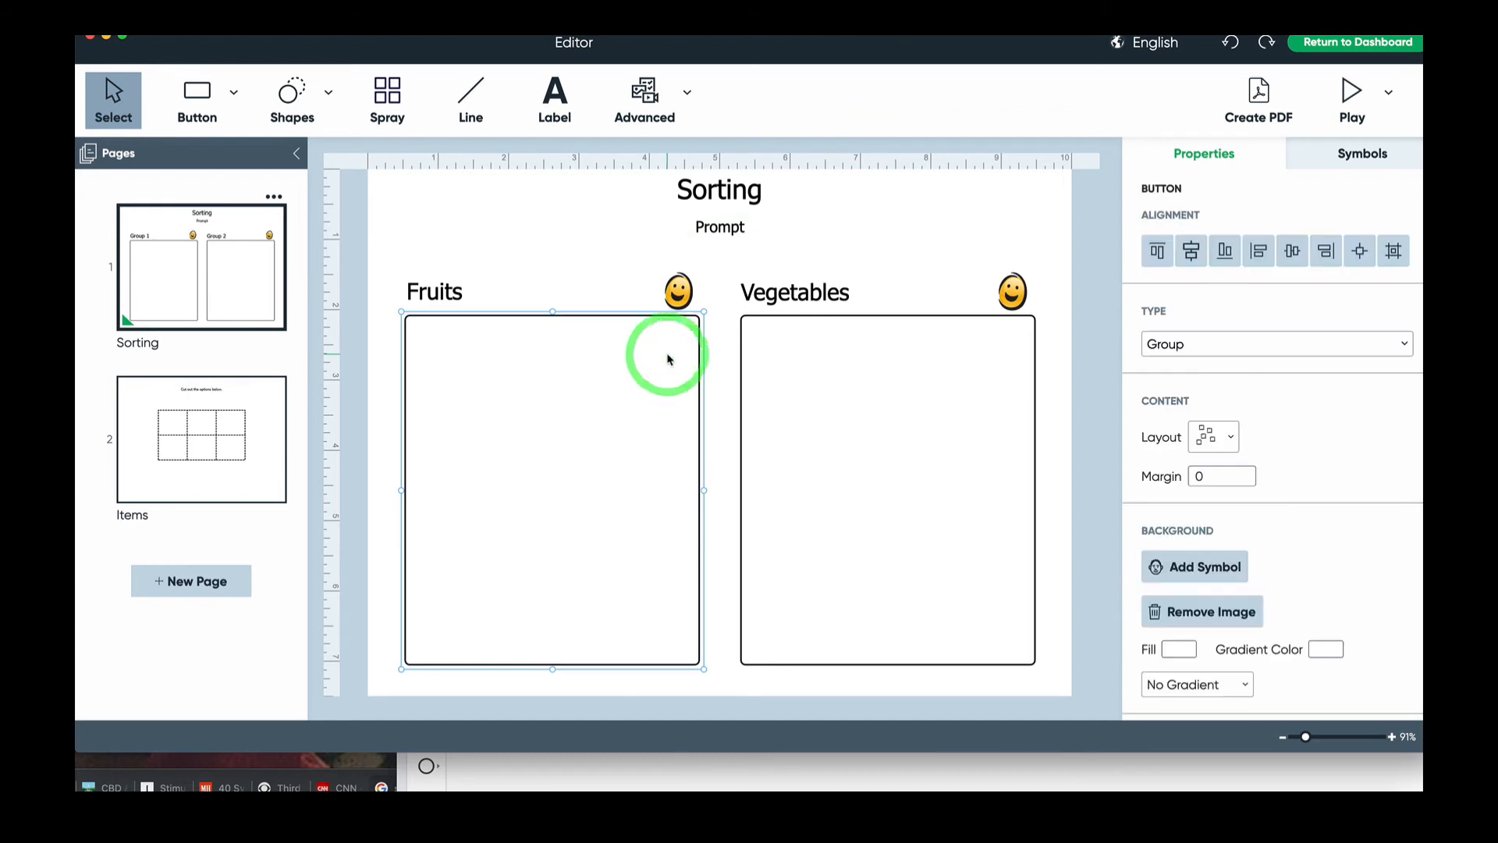
left_click(245, 401)
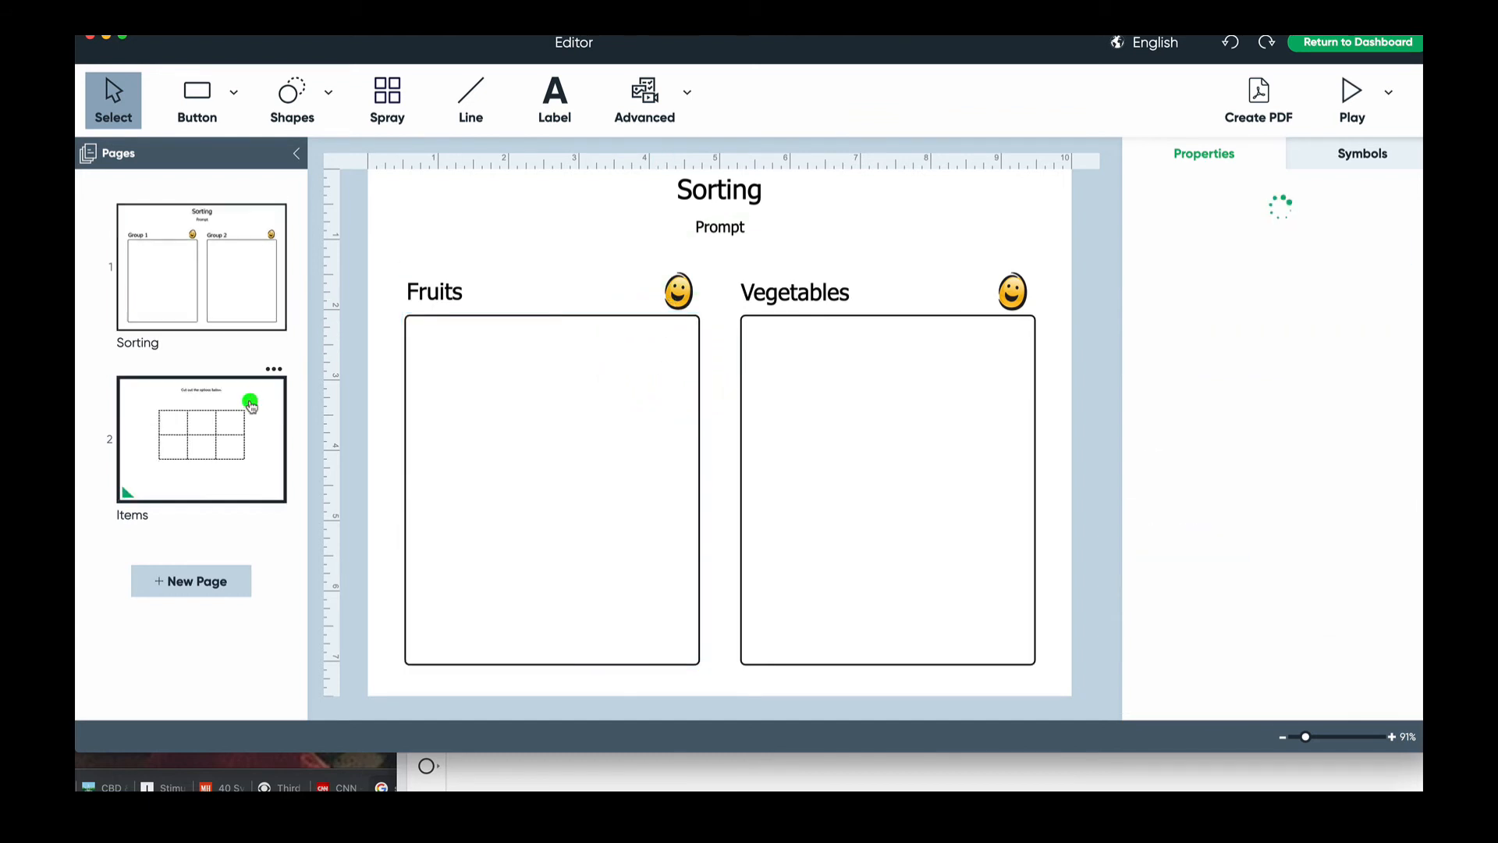
- Fill the top-middle and top-right Items cells with apple and banana symbols
left_click(664, 345)
left_click(611, 355)
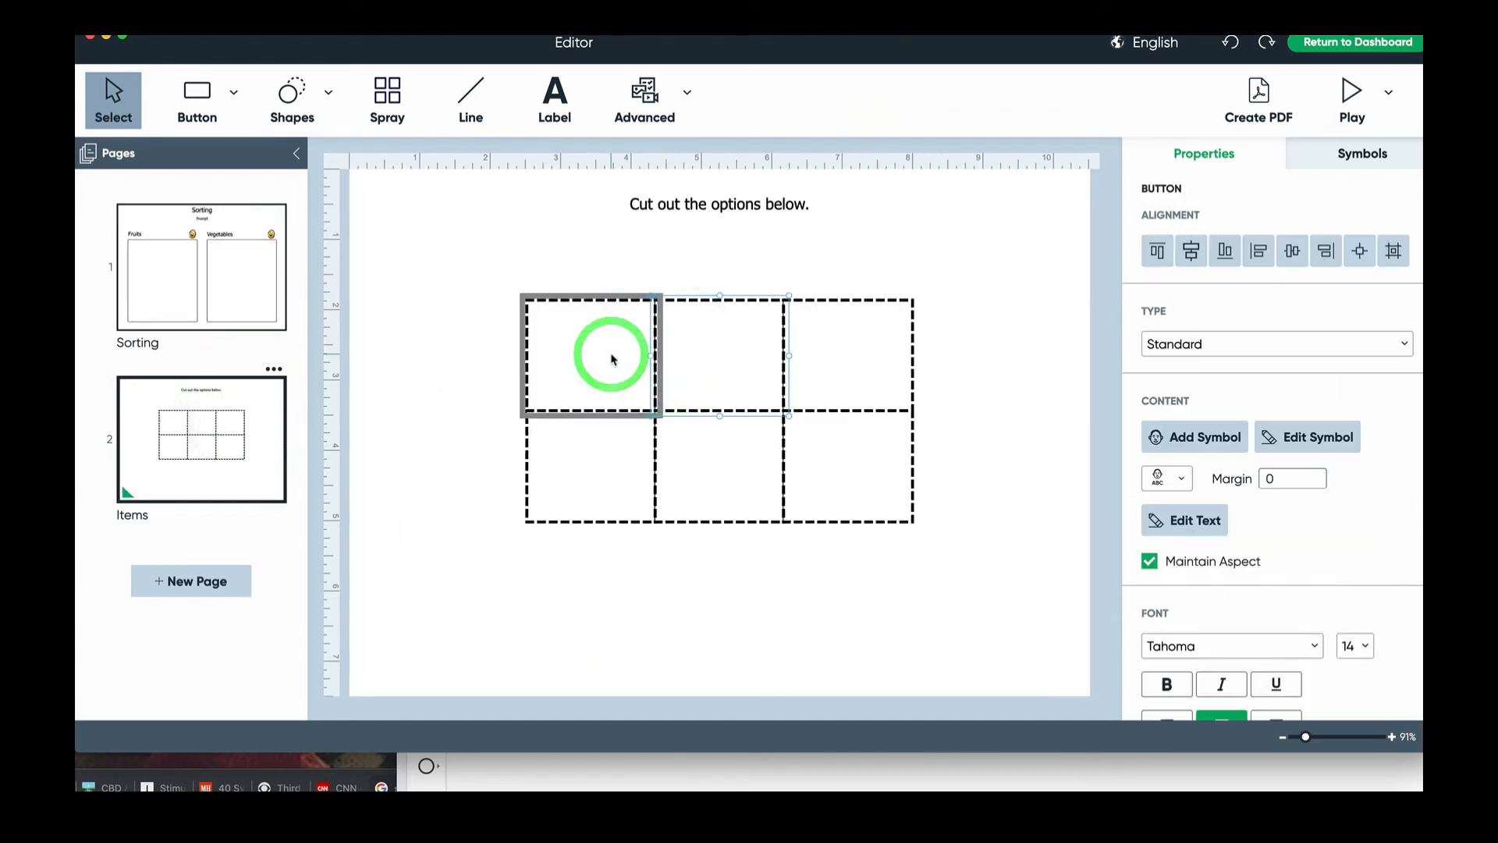
type("apple")
key("Return")
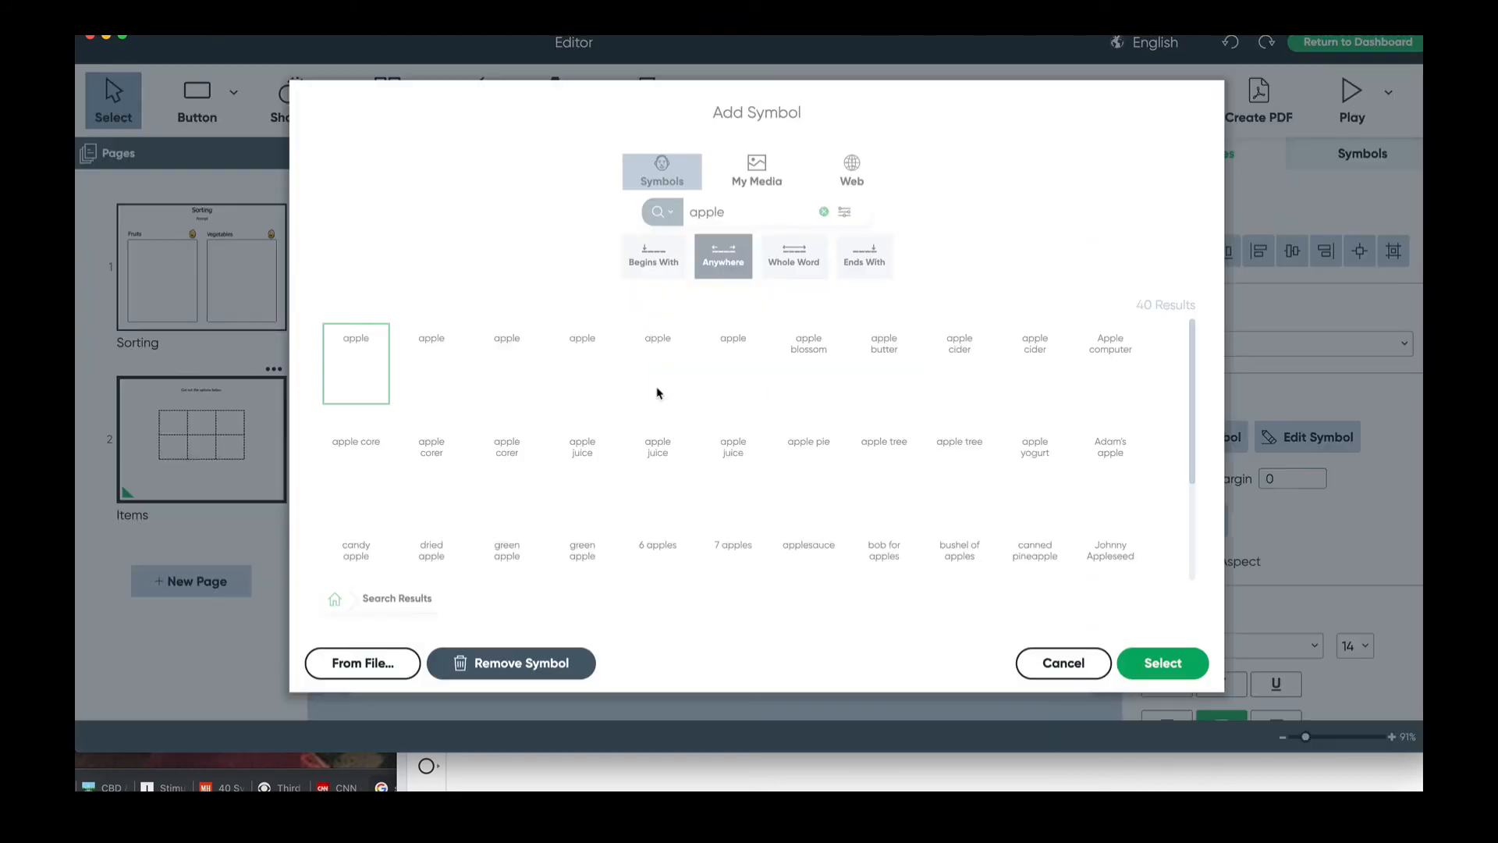
left_click(1183, 667)
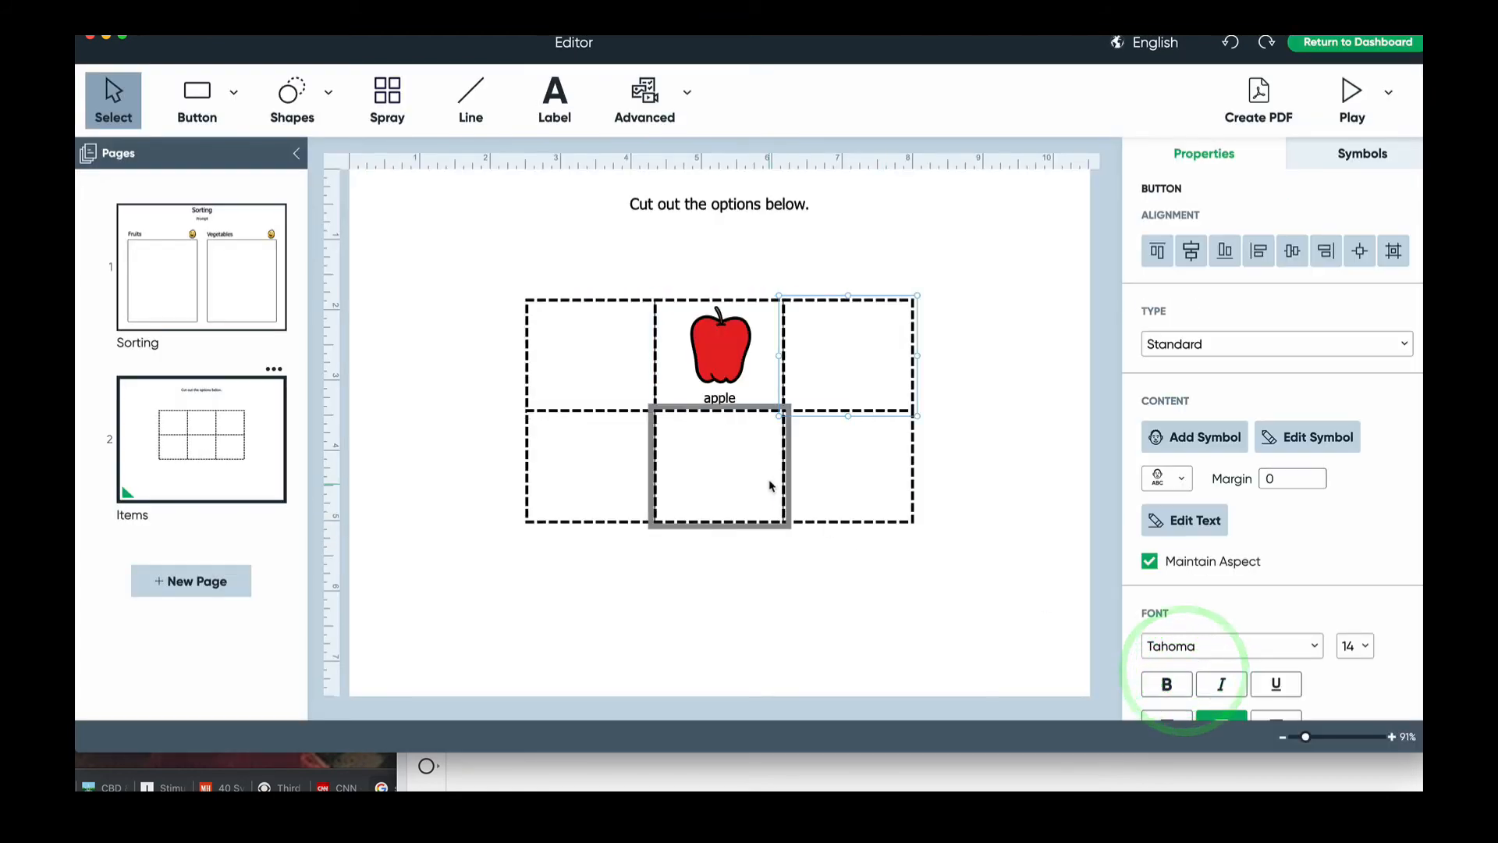
left_click(850, 395)
type("banana")
key("Return")
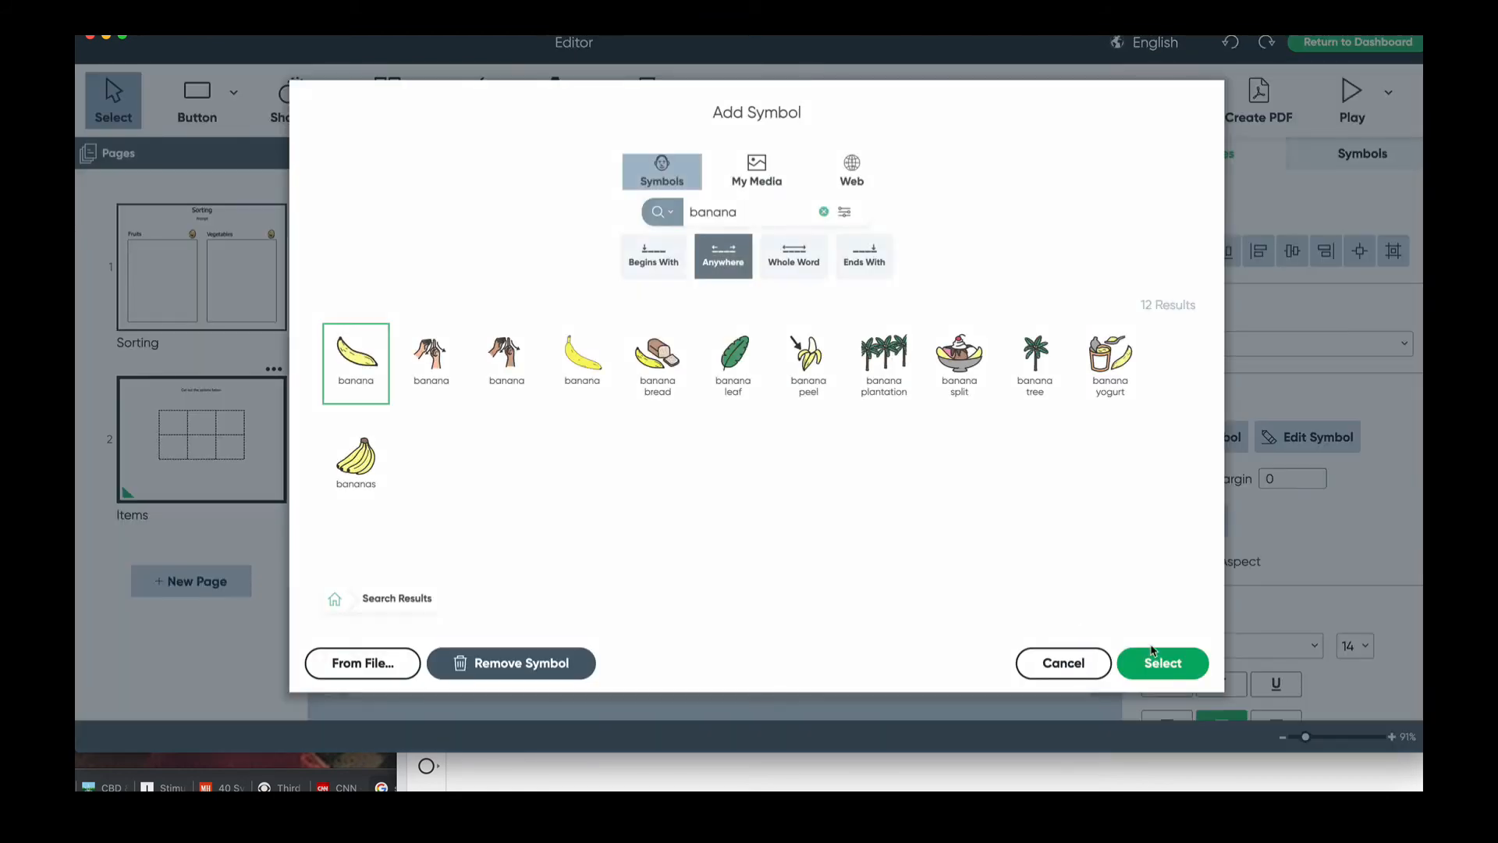
left_click(1162, 662)
- Label the top-left Items cell 'carrot' and insert the carrot symbol
left_click(630, 382)
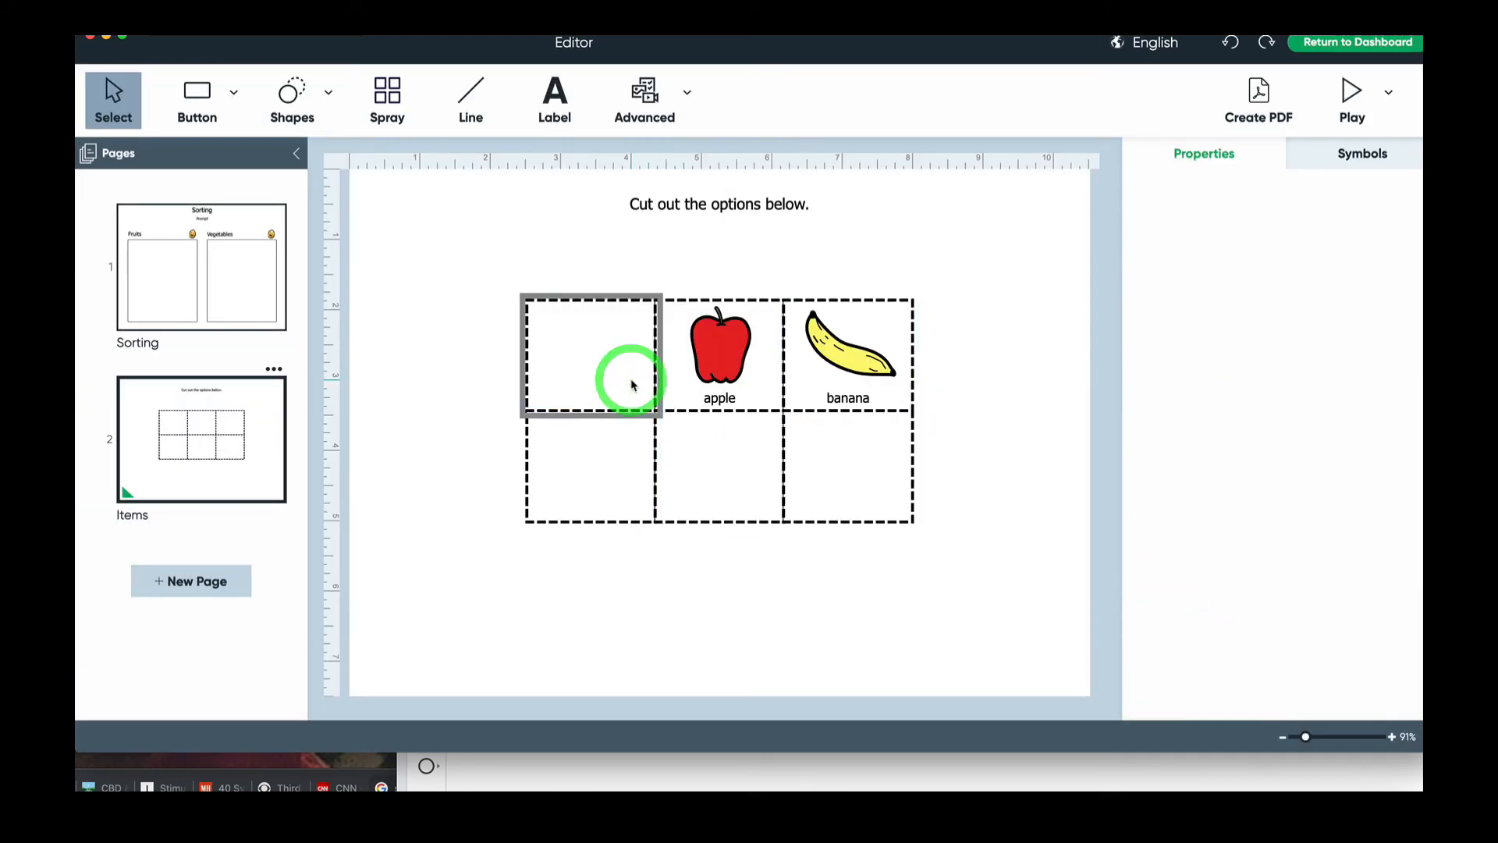
left_click(632, 380)
type("carrot")
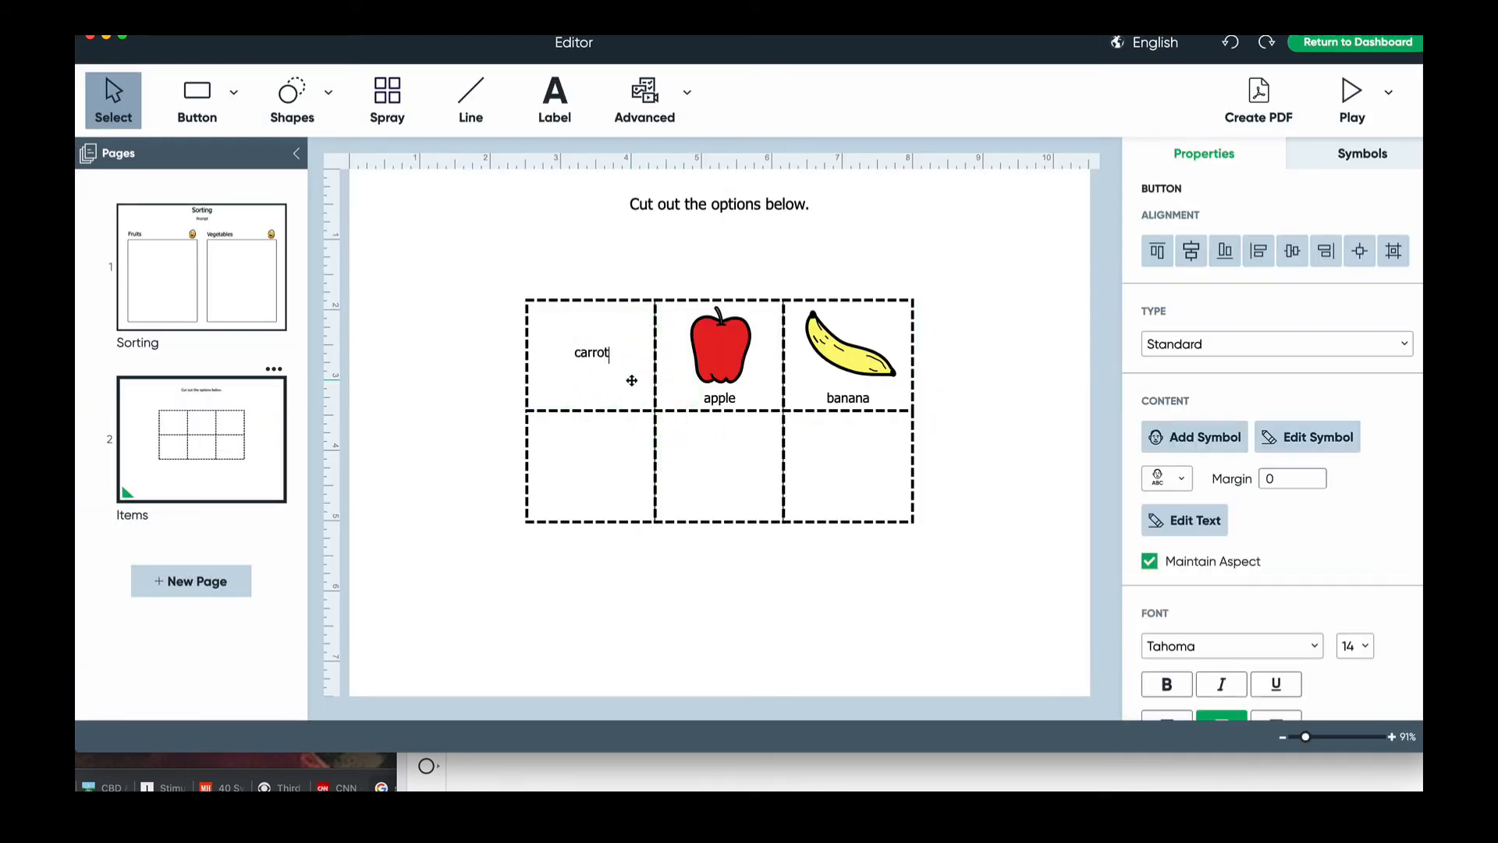
key("Return")
left_click(1196, 659)
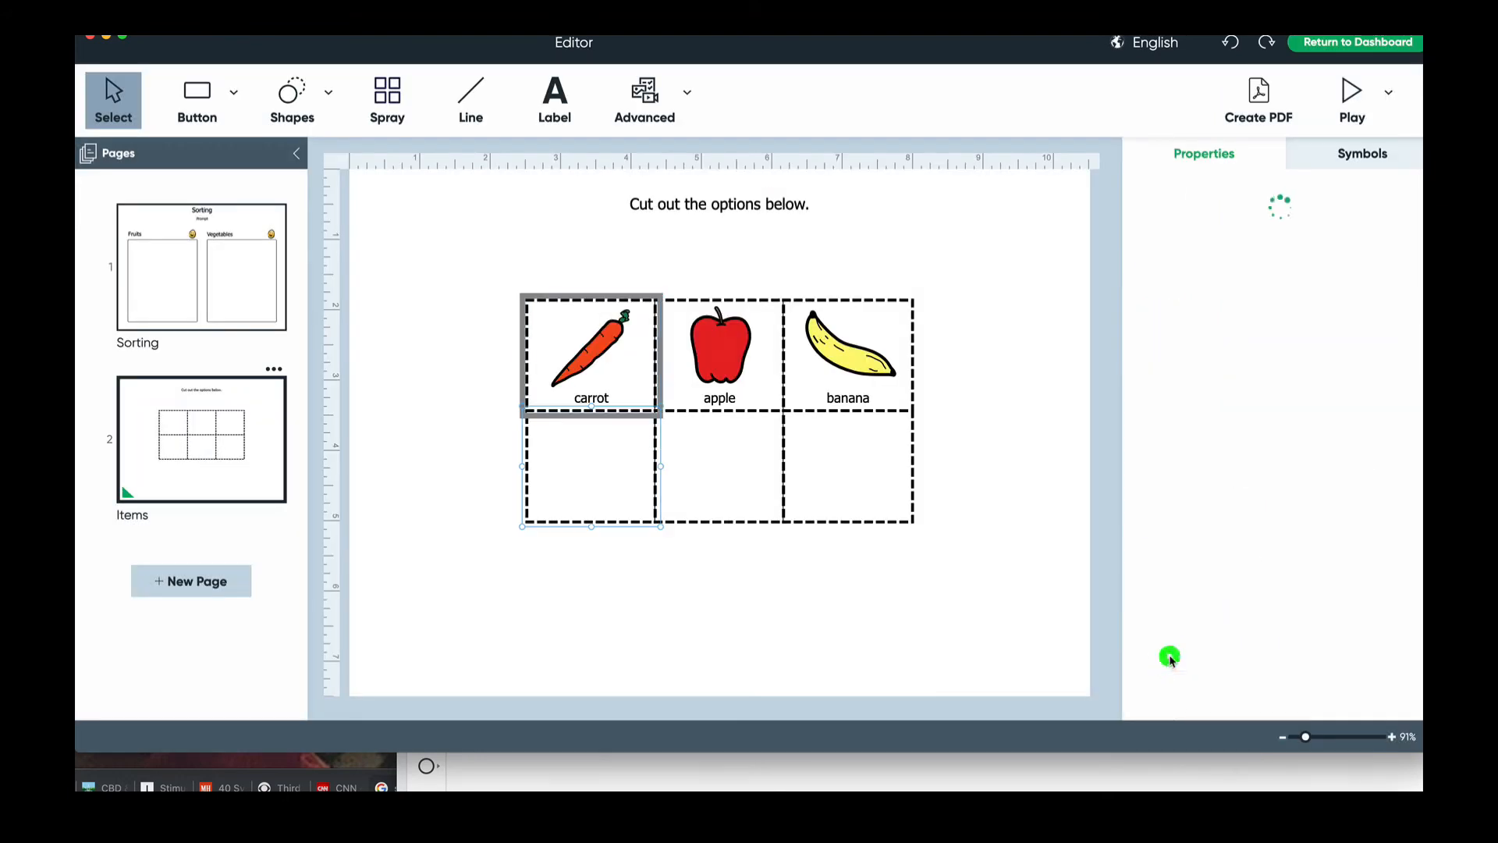
- Flip between the Sorting and Items pages to review both
left_click(296, 319)
left_click(274, 311)
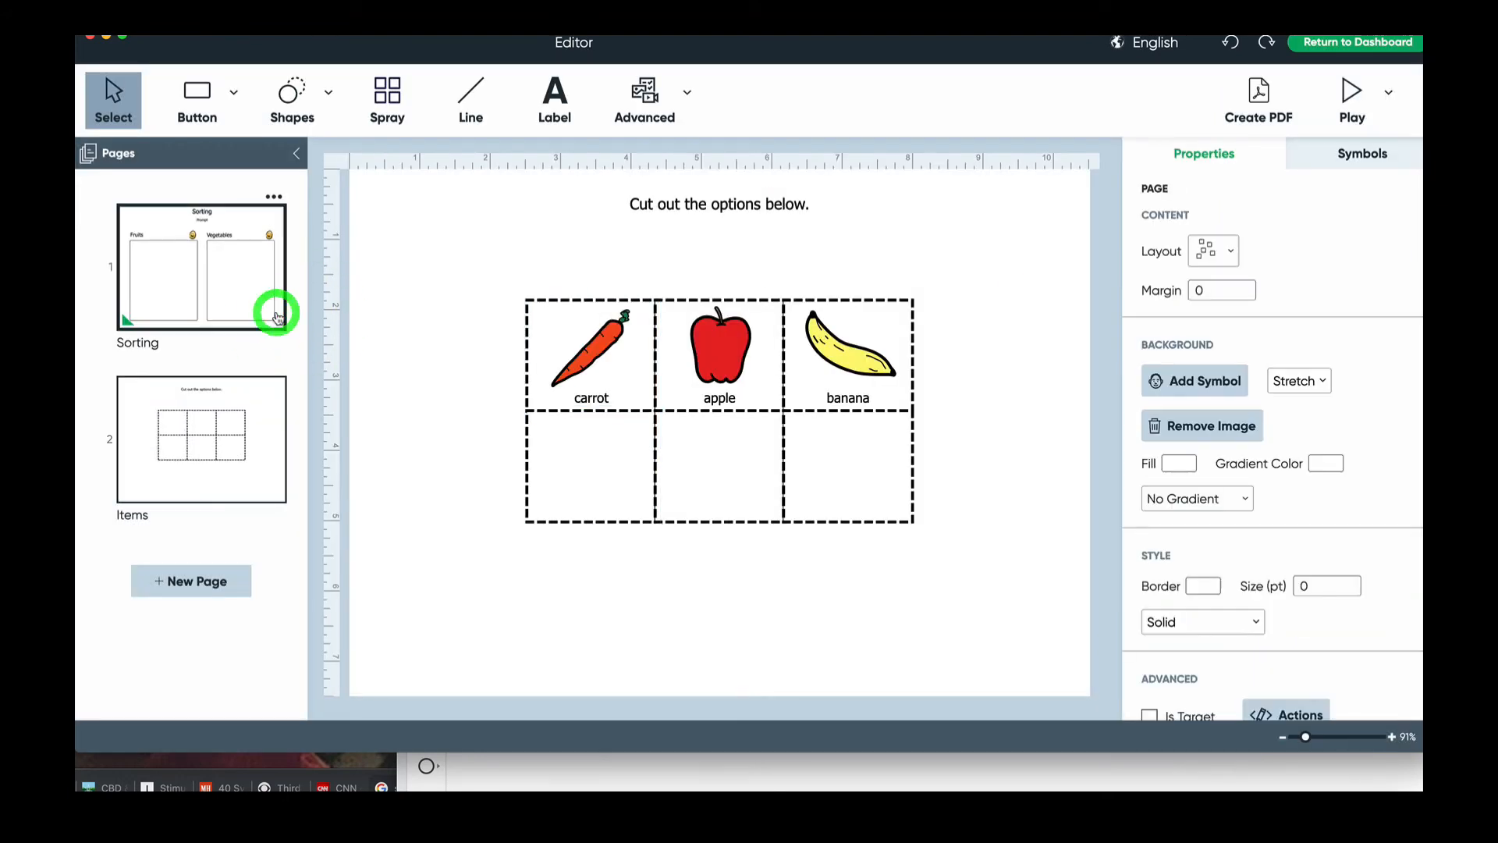
left_click(260, 428)
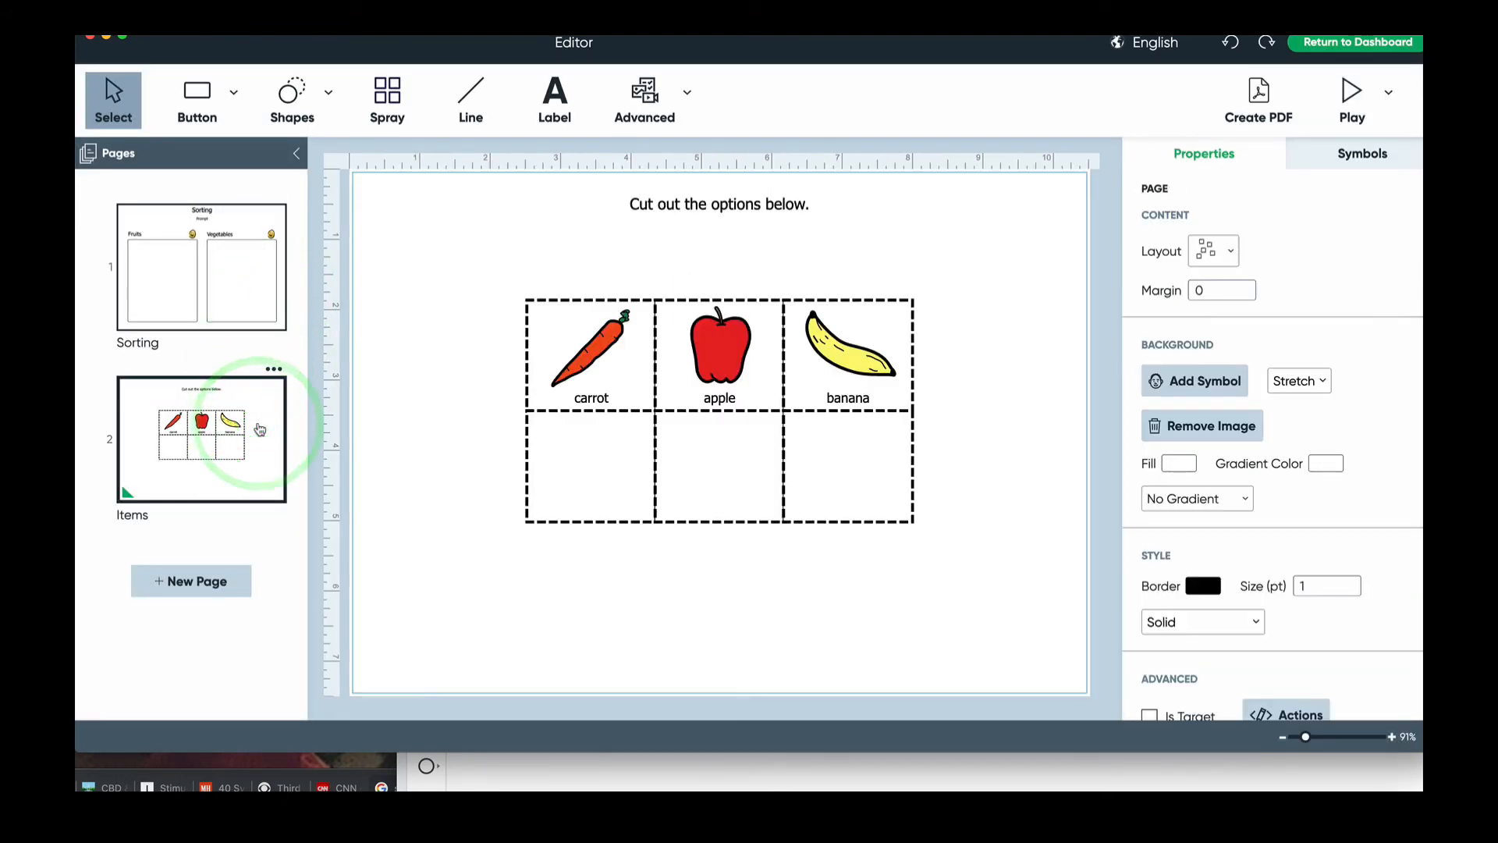
left_click(251, 287)
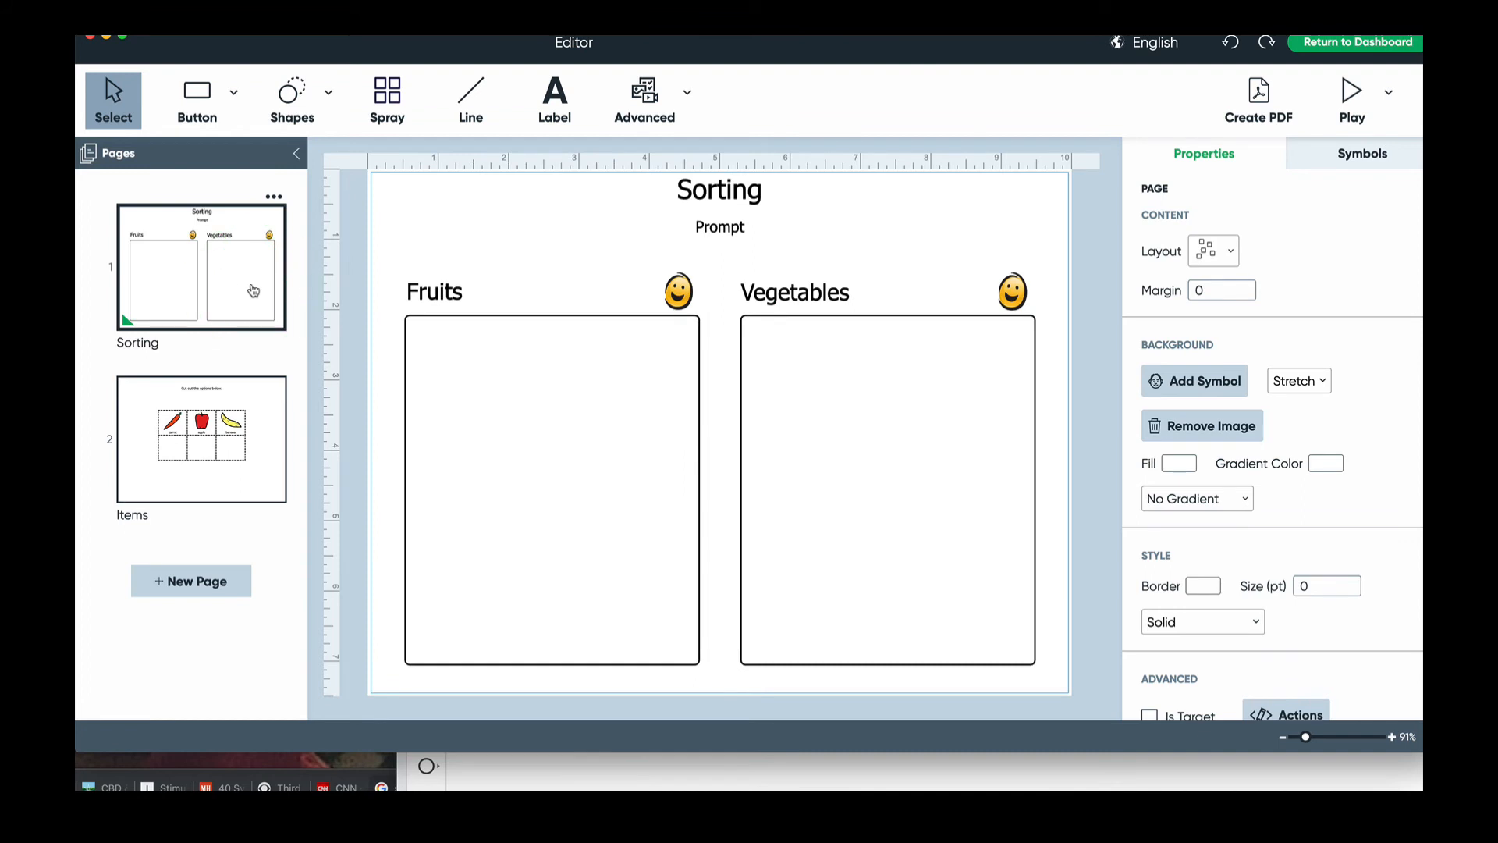
left_click(234, 419)
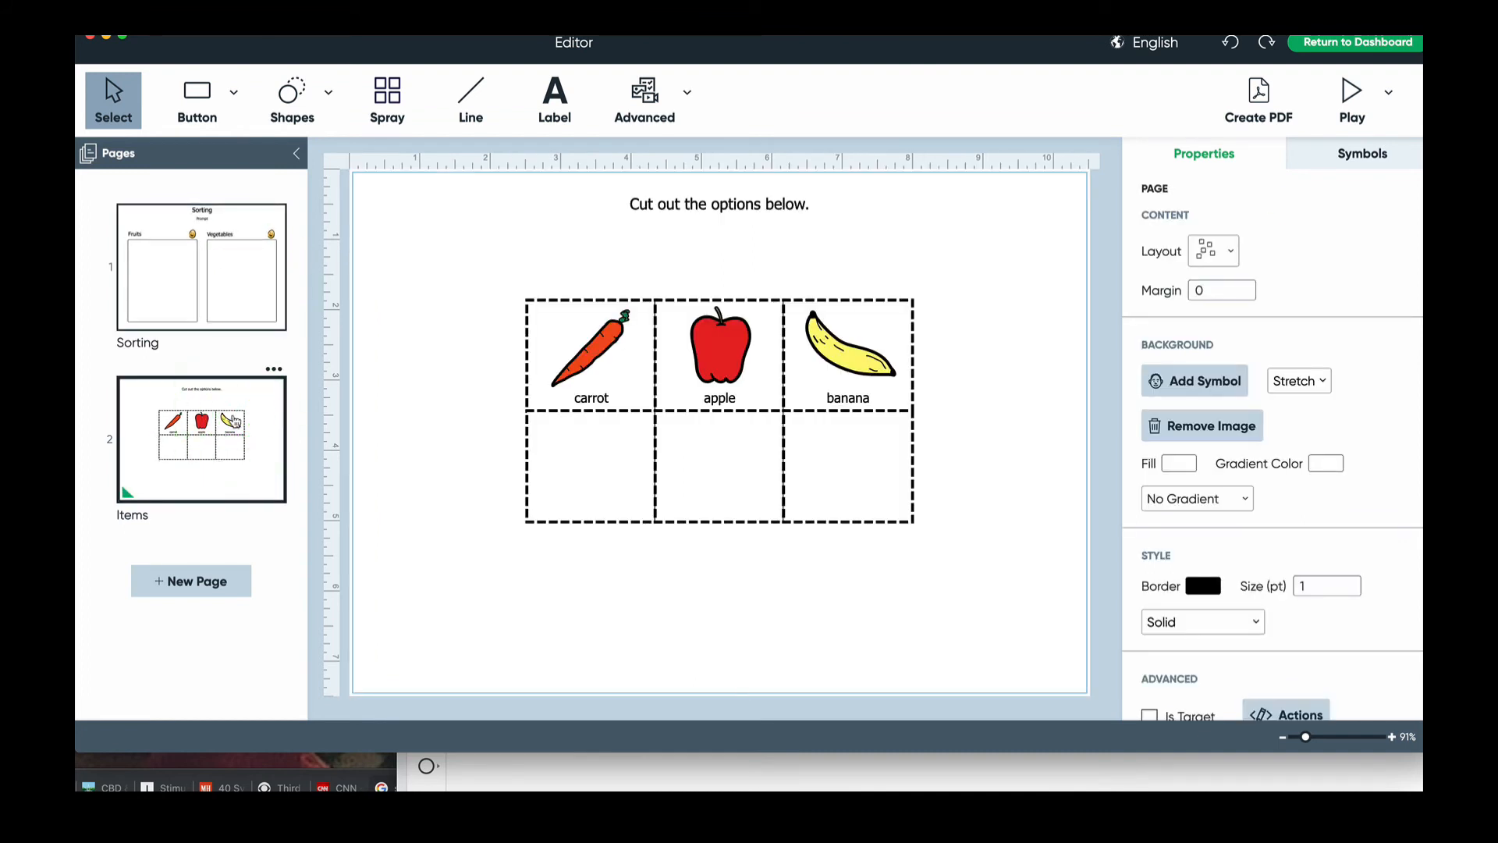
- Screenshot the full Sorting page with its Fruits and Vegetables boxes, then bring the Untitled Jam forward
left_click(241, 295)
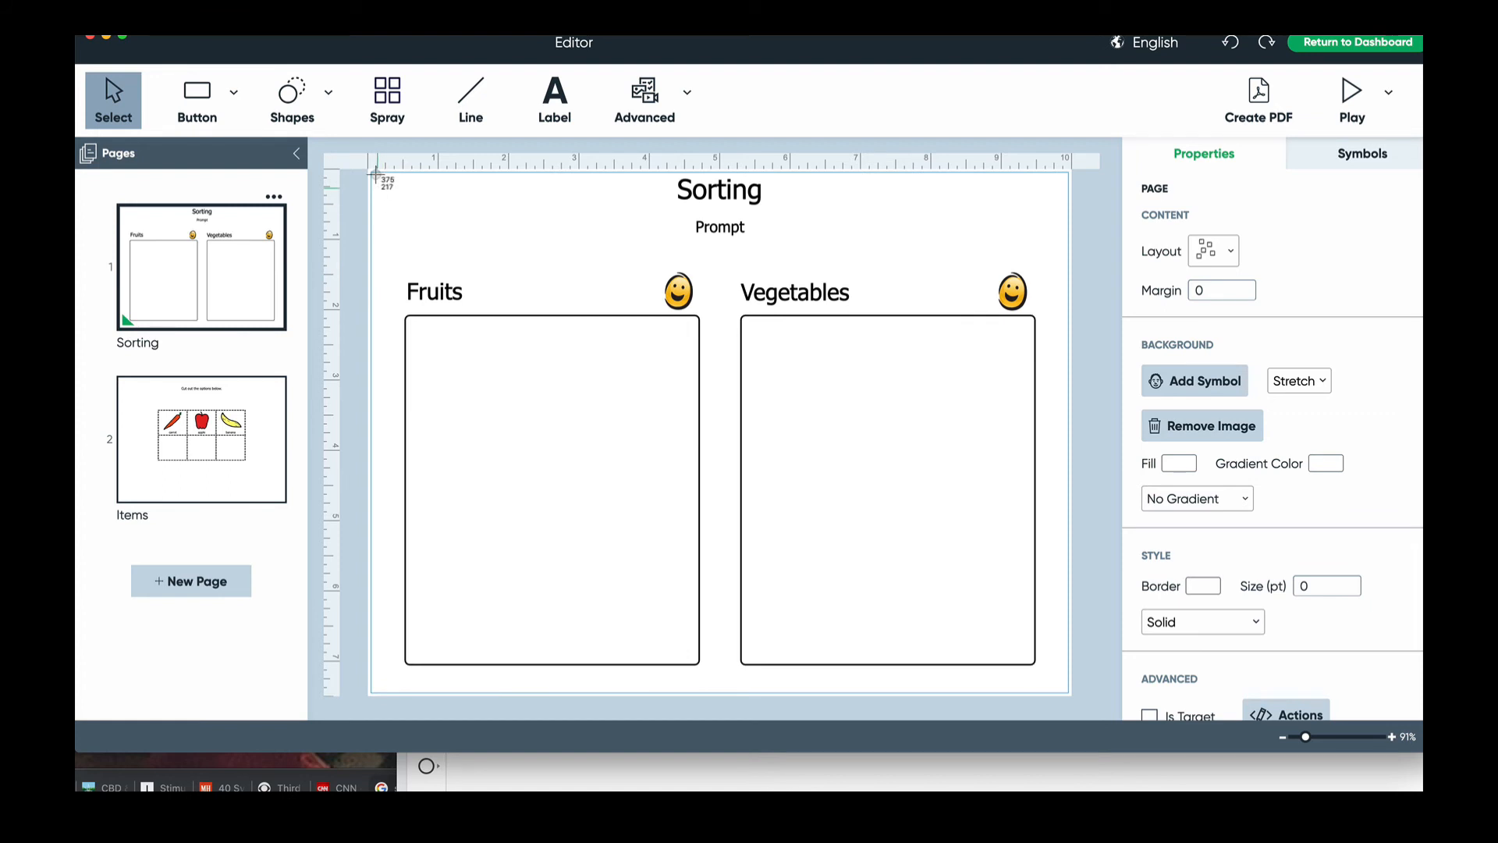
left_click_drag(378, 188, 1066, 690)
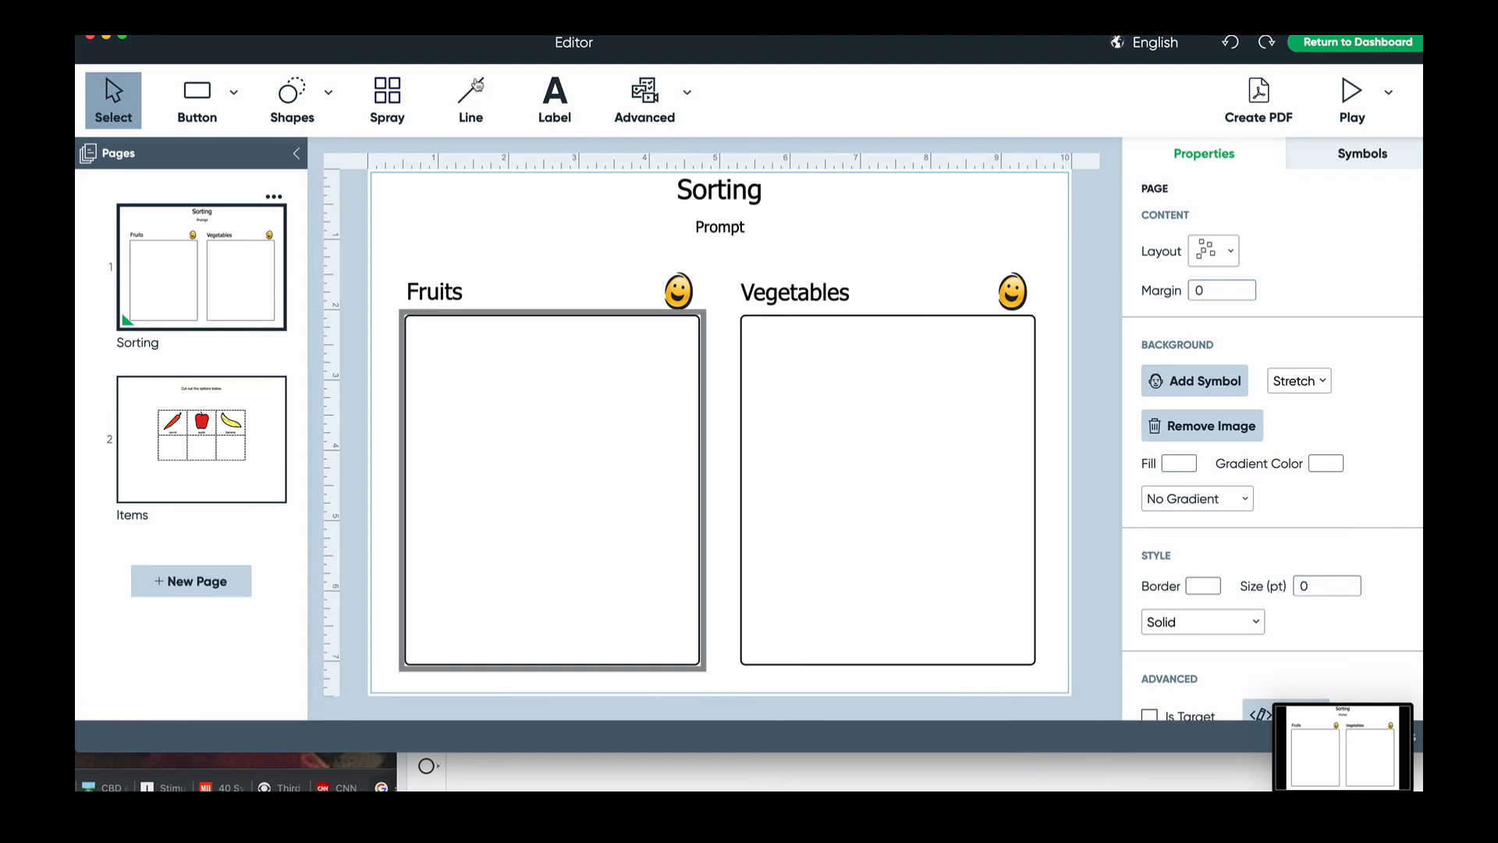
left_click_drag(469, 52, 577, 445)
left_click_drag(1129, 248, 843, 31)
- Upload the Sorting page screenshot as the Untitled Jam's background image
left_click(313, 152)
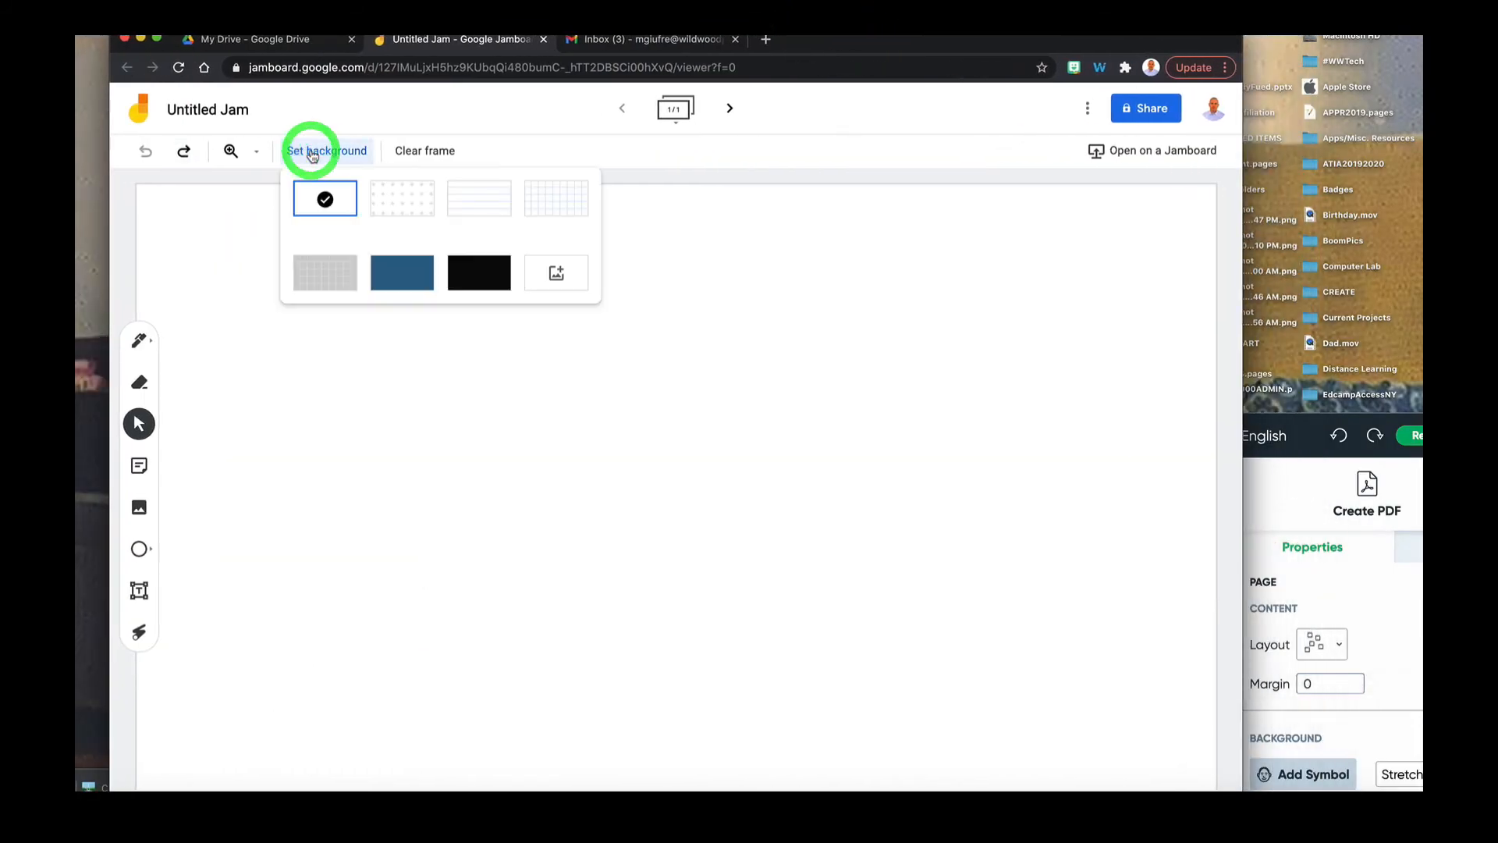
left_click(543, 275)
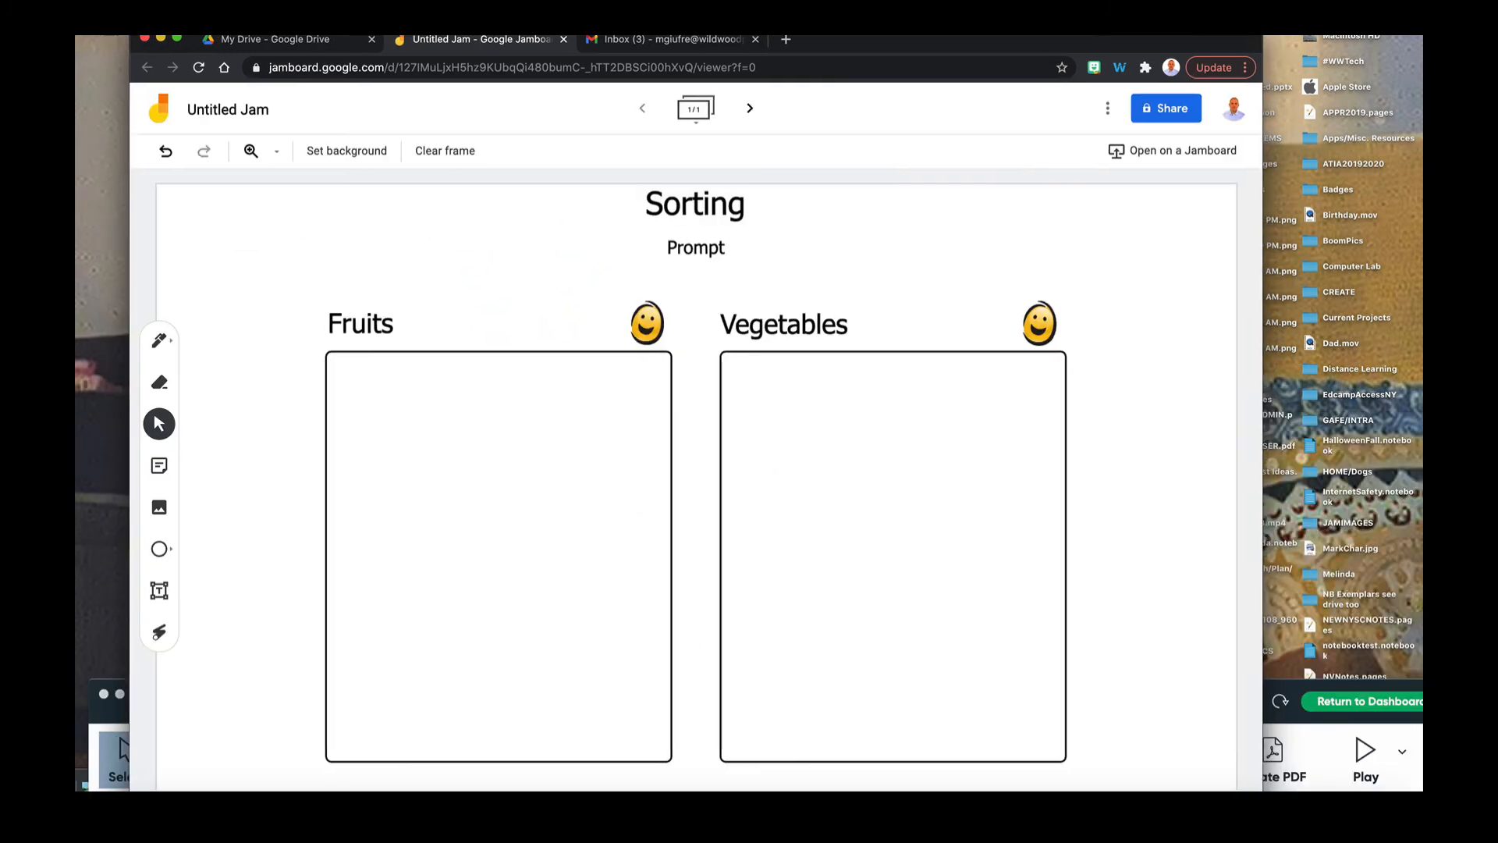
left_click(819, 32)
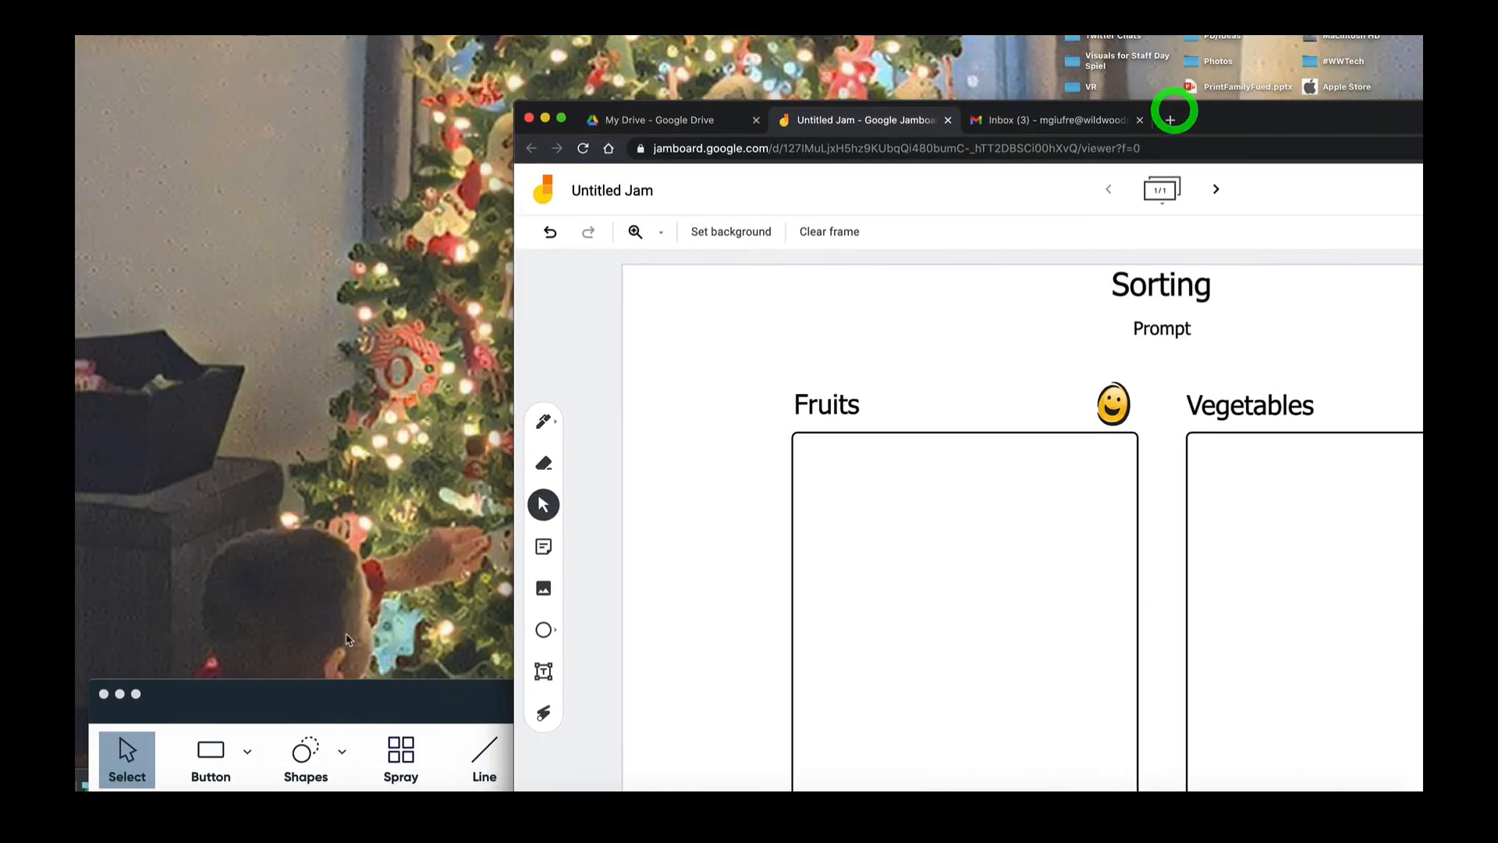
- Screenshot the carrot card cell on the Items page and return to the Jamboard window
left_click_drag(308, 705, 355, 46)
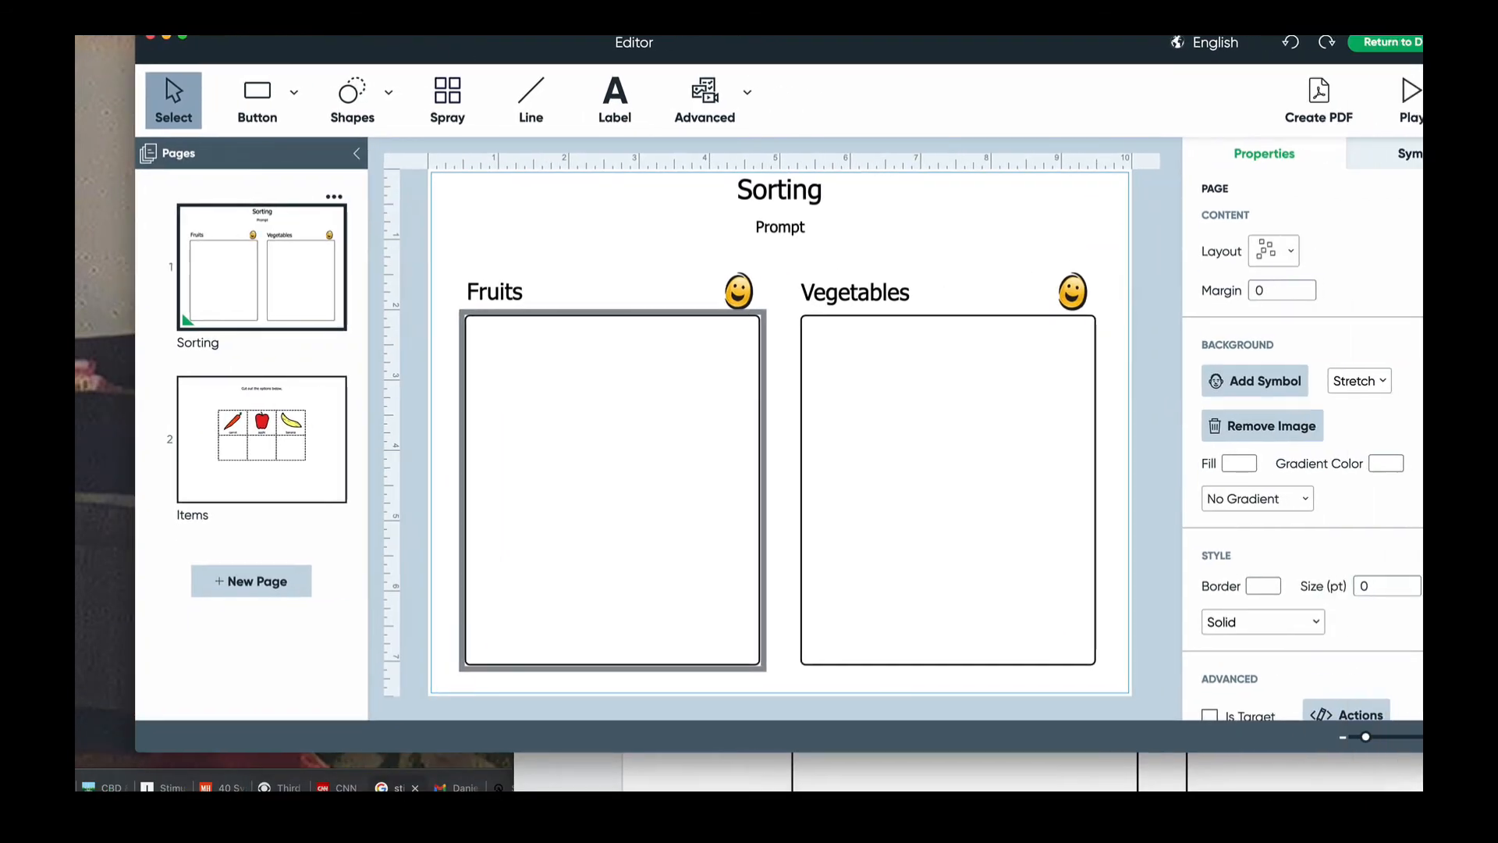
left_click(331, 411)
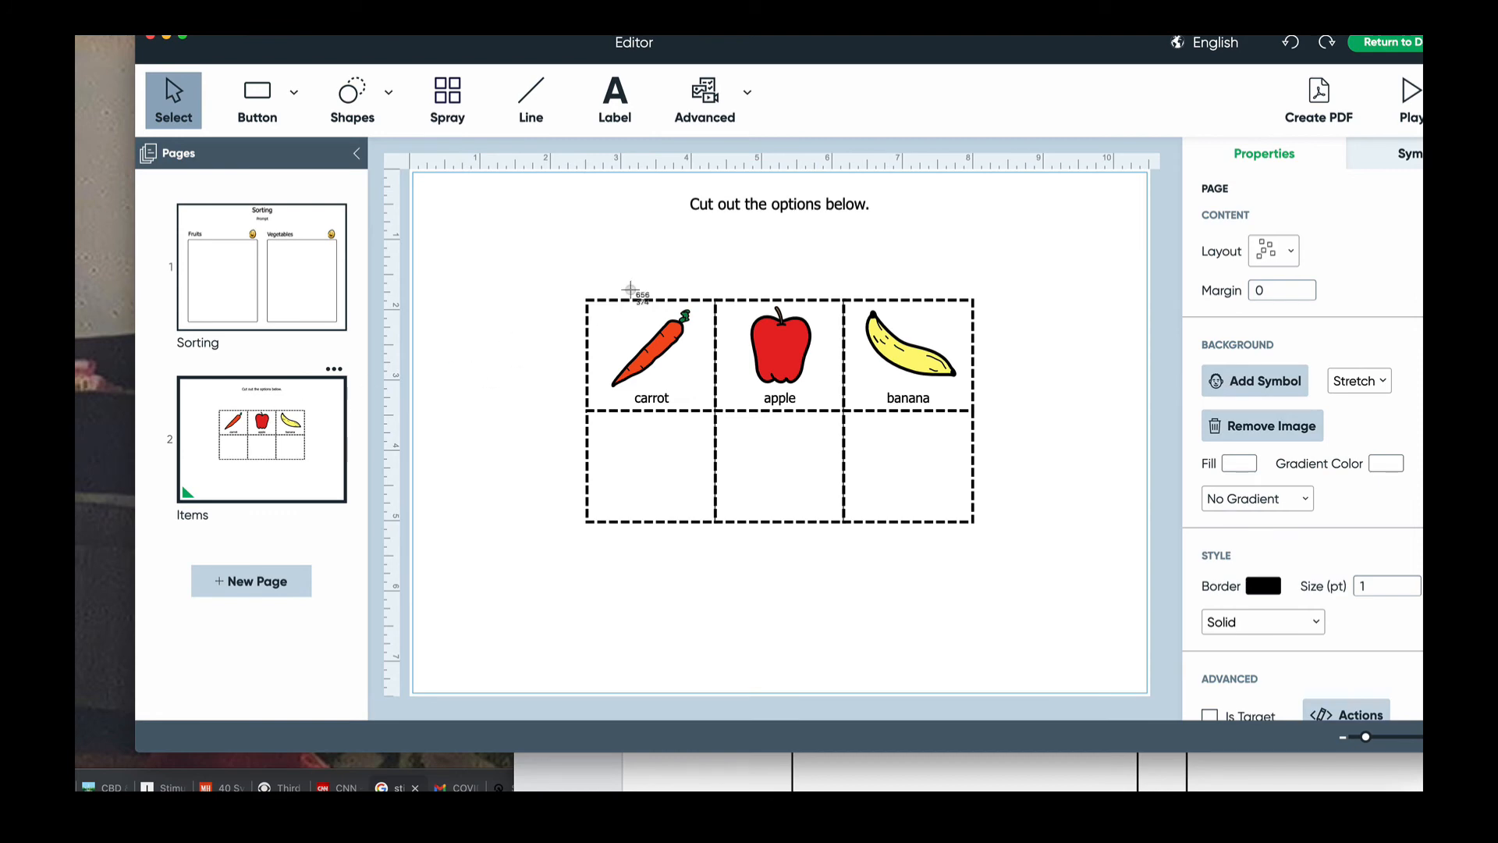
left_click_drag(597, 306, 712, 408)
left_click_drag(705, 39, 628, 341)
left_click_drag(858, 127, 434, 47)
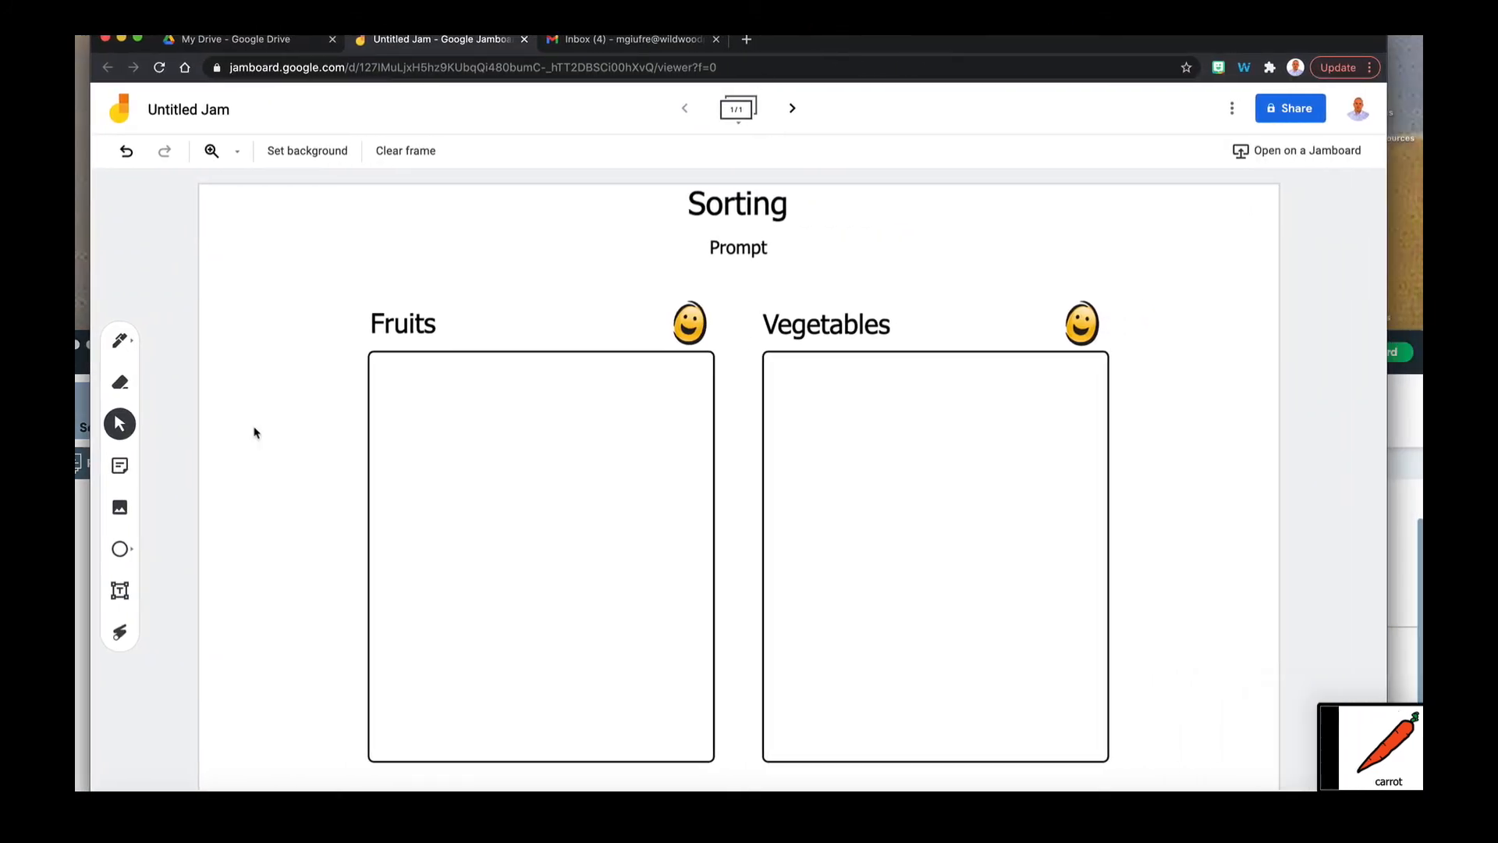
- Insert the carrot screenshot onto the board and shrink it into a small card
left_click(122, 505)
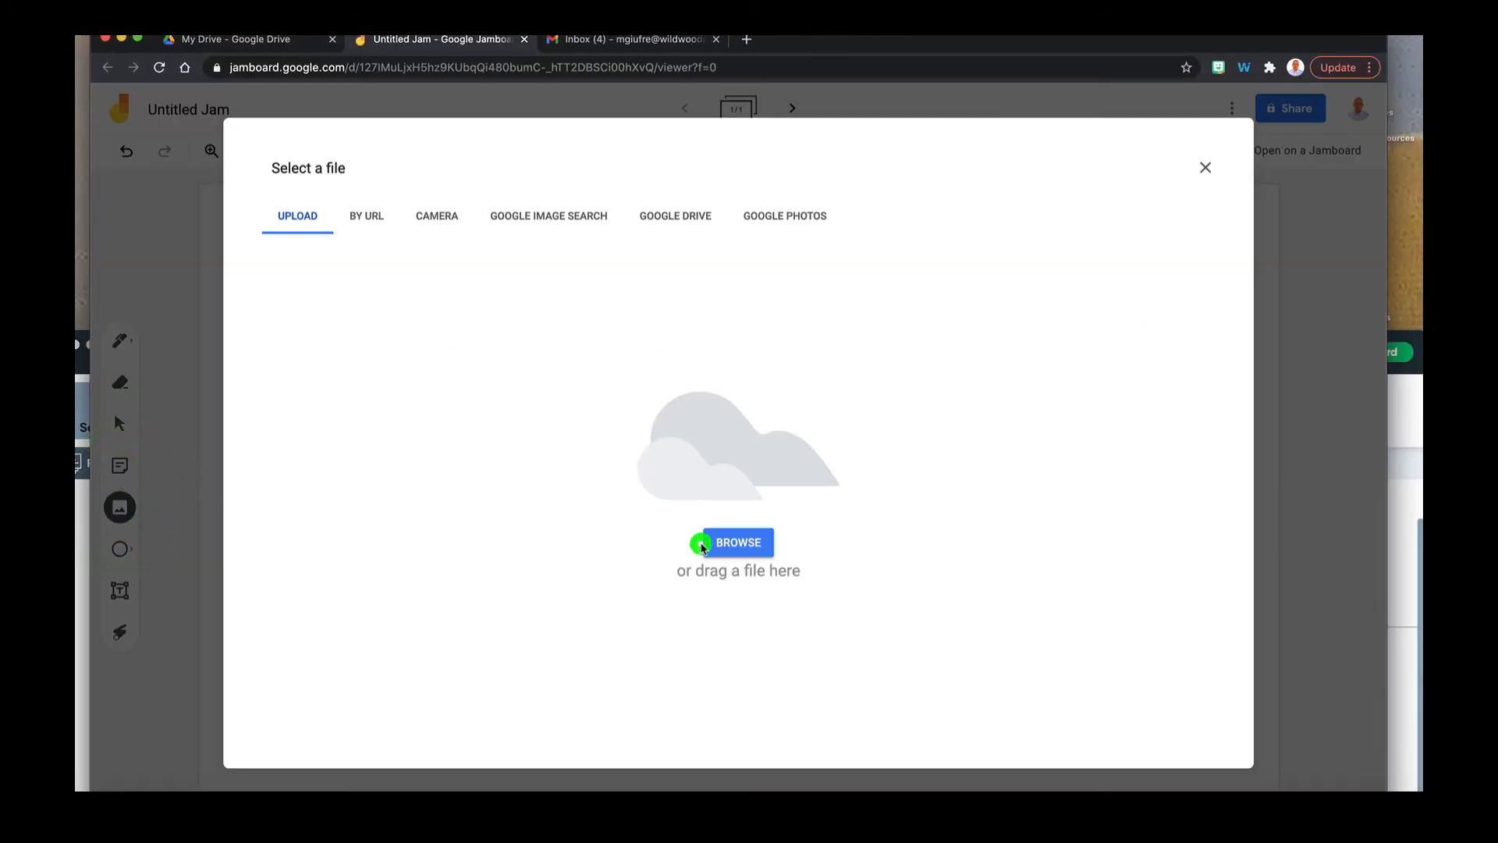
left_click(710, 542)
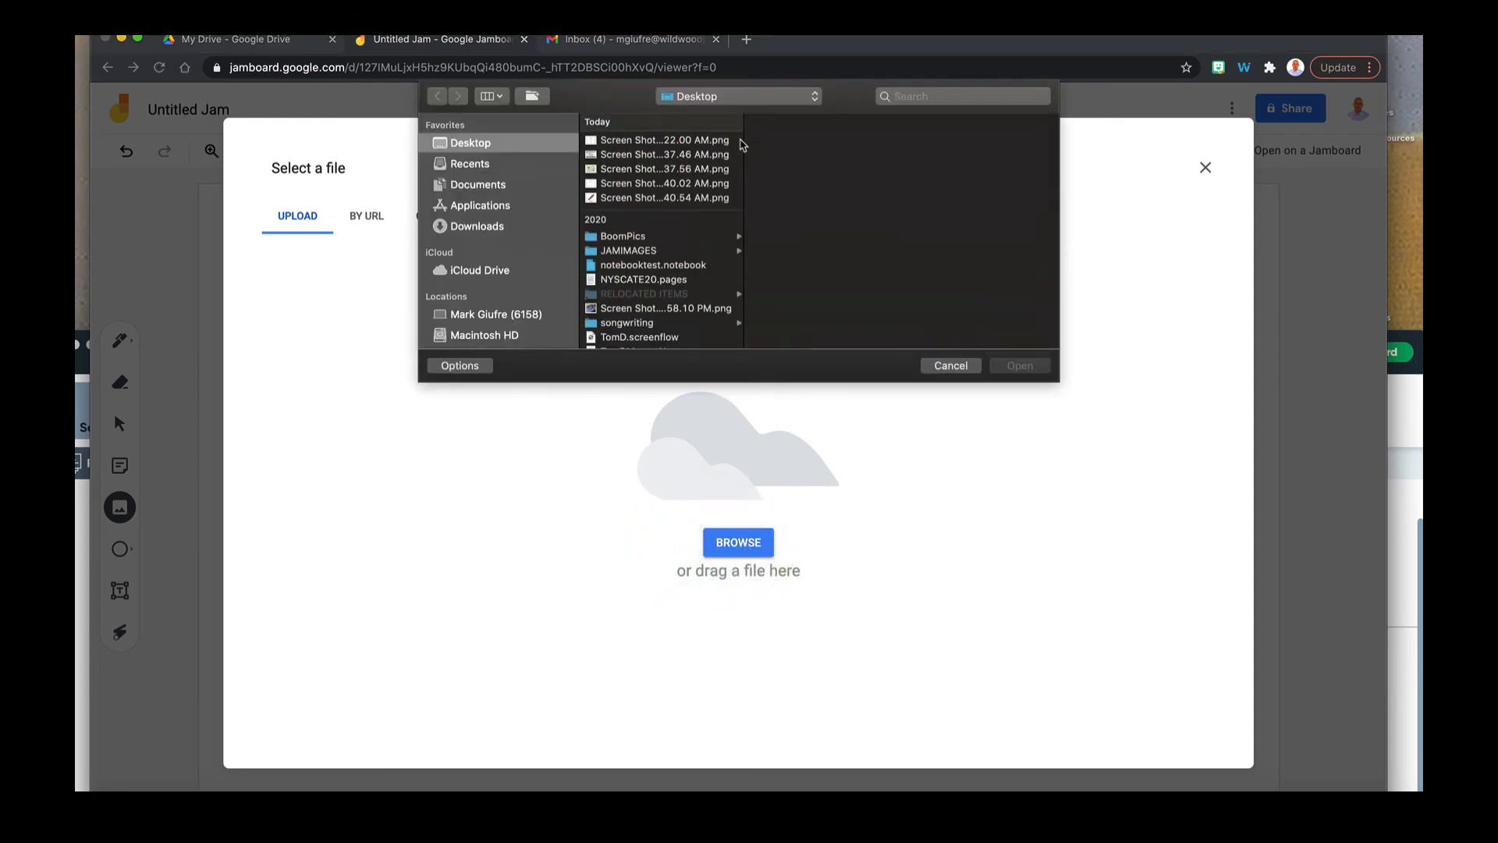
left_click(686, 196)
double_click(686, 196)
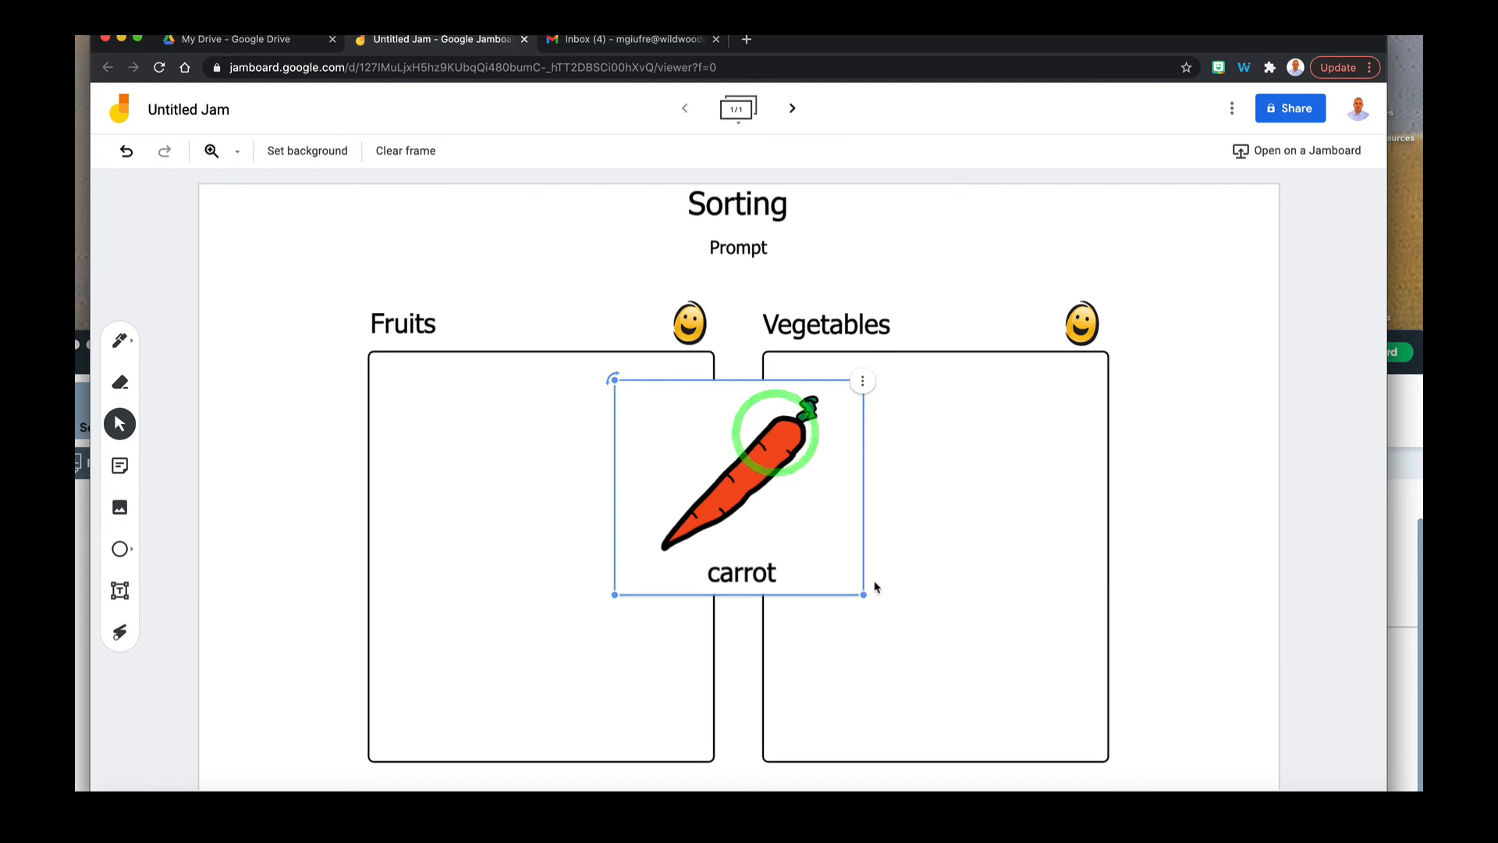
left_click_drag(864, 595, 831, 409)
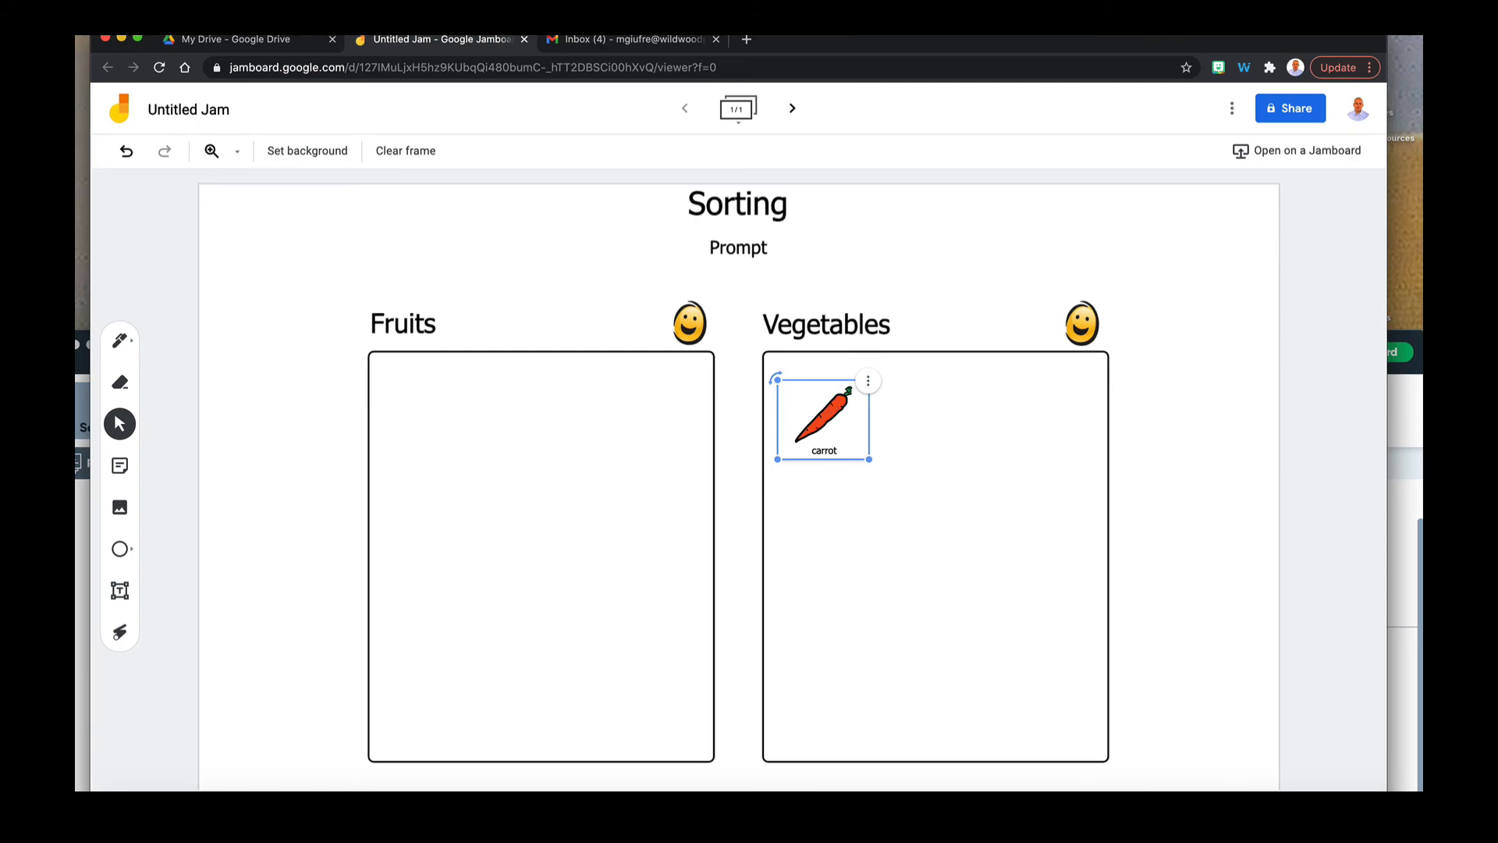
- Bring the Boardmaker editor back in front and head to the dashboard
left_click_drag(804, 36, 1187, 107)
left_click_drag(393, 353, 415, 24)
left_click(1347, 46)
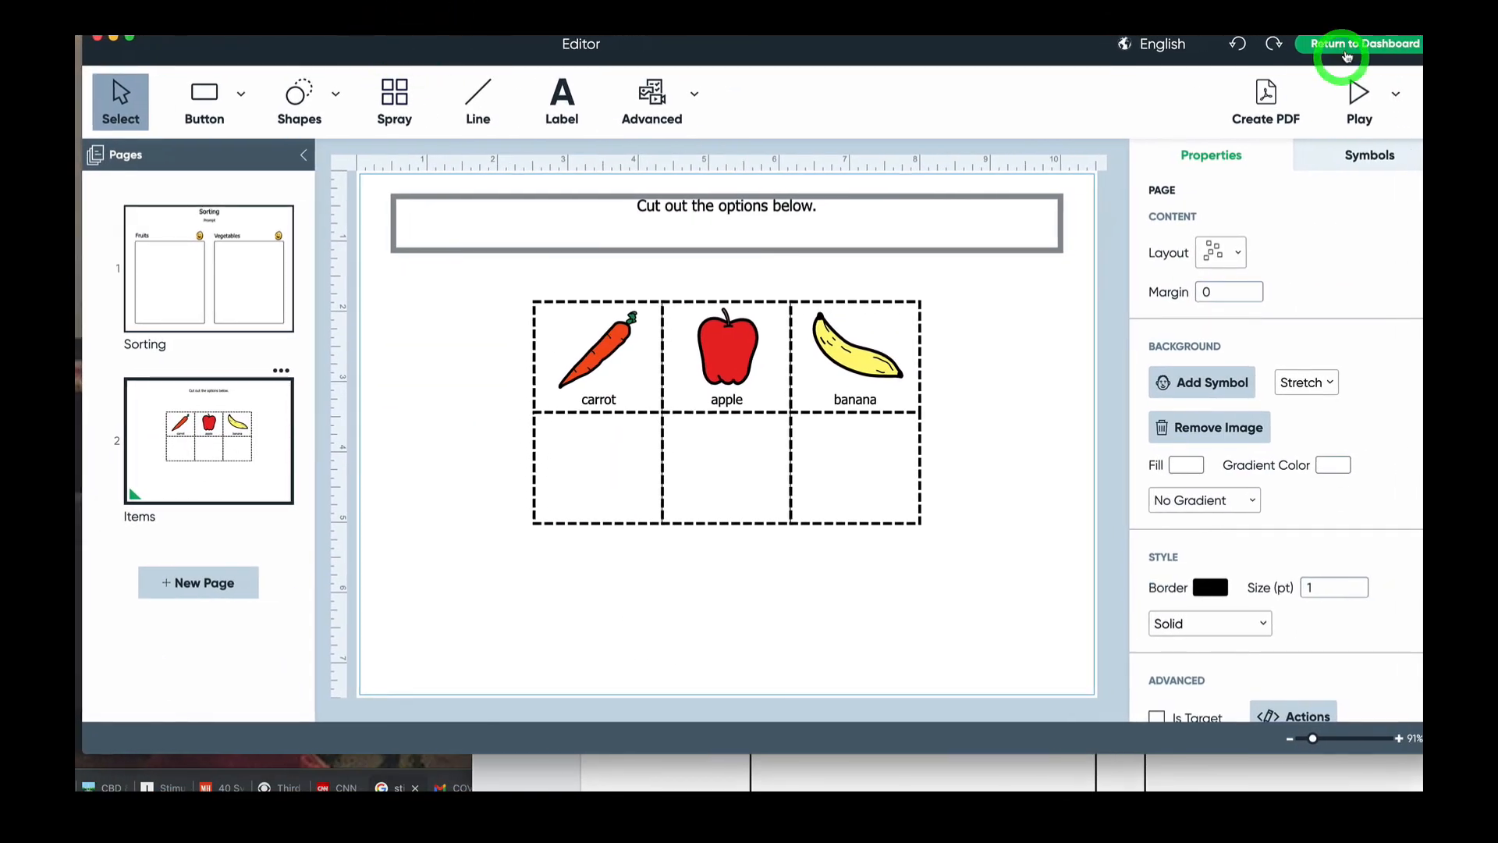
- Discard the changes and browse Printable > Activities to Go > Level B > More Board Games > More Find the Object
left_click(818, 439)
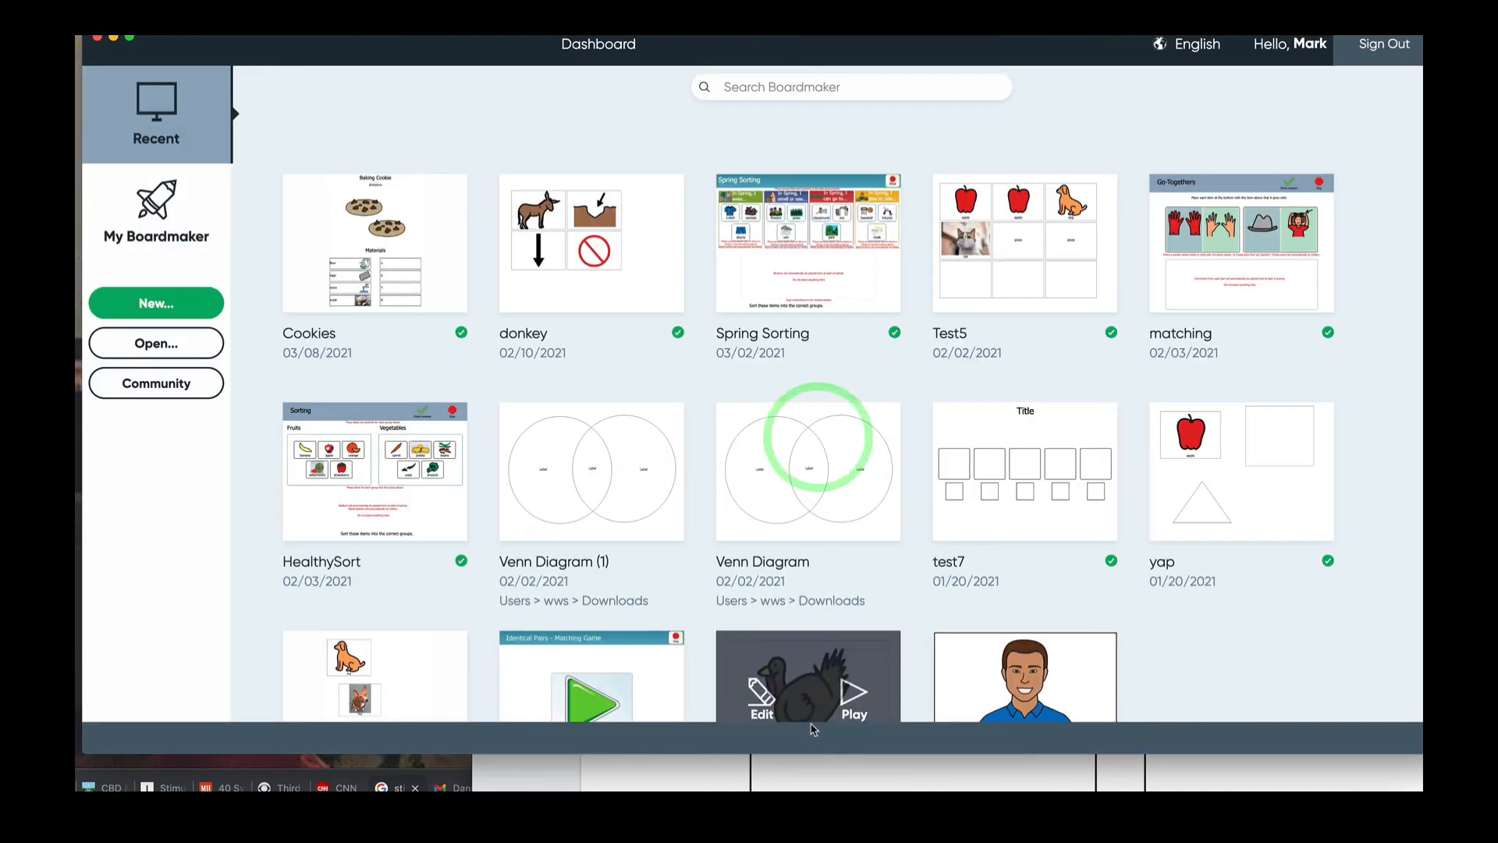
left_click(195, 298)
left_click(207, 246)
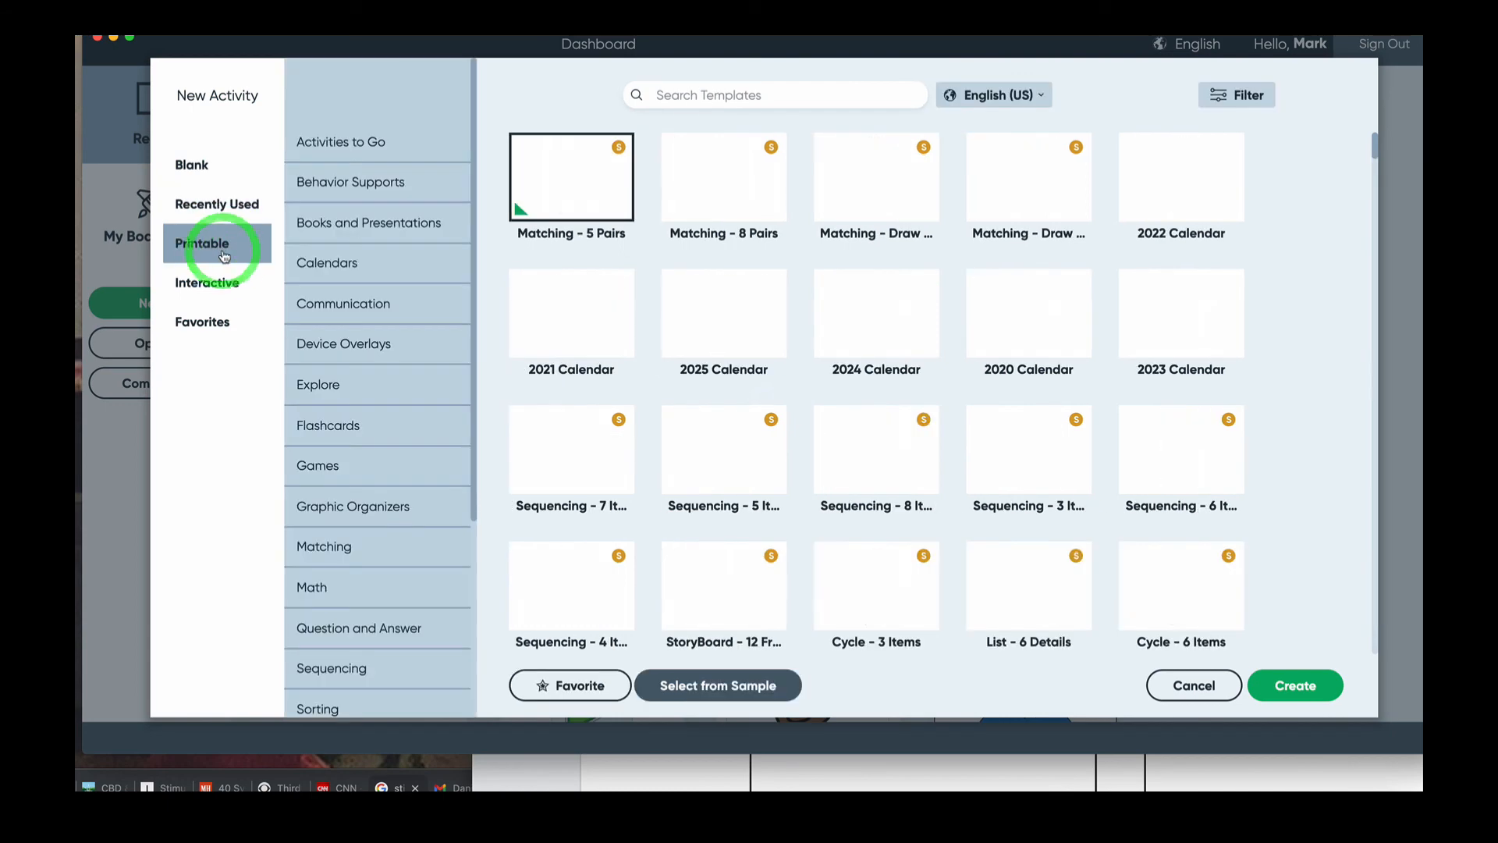
left_click(368, 141)
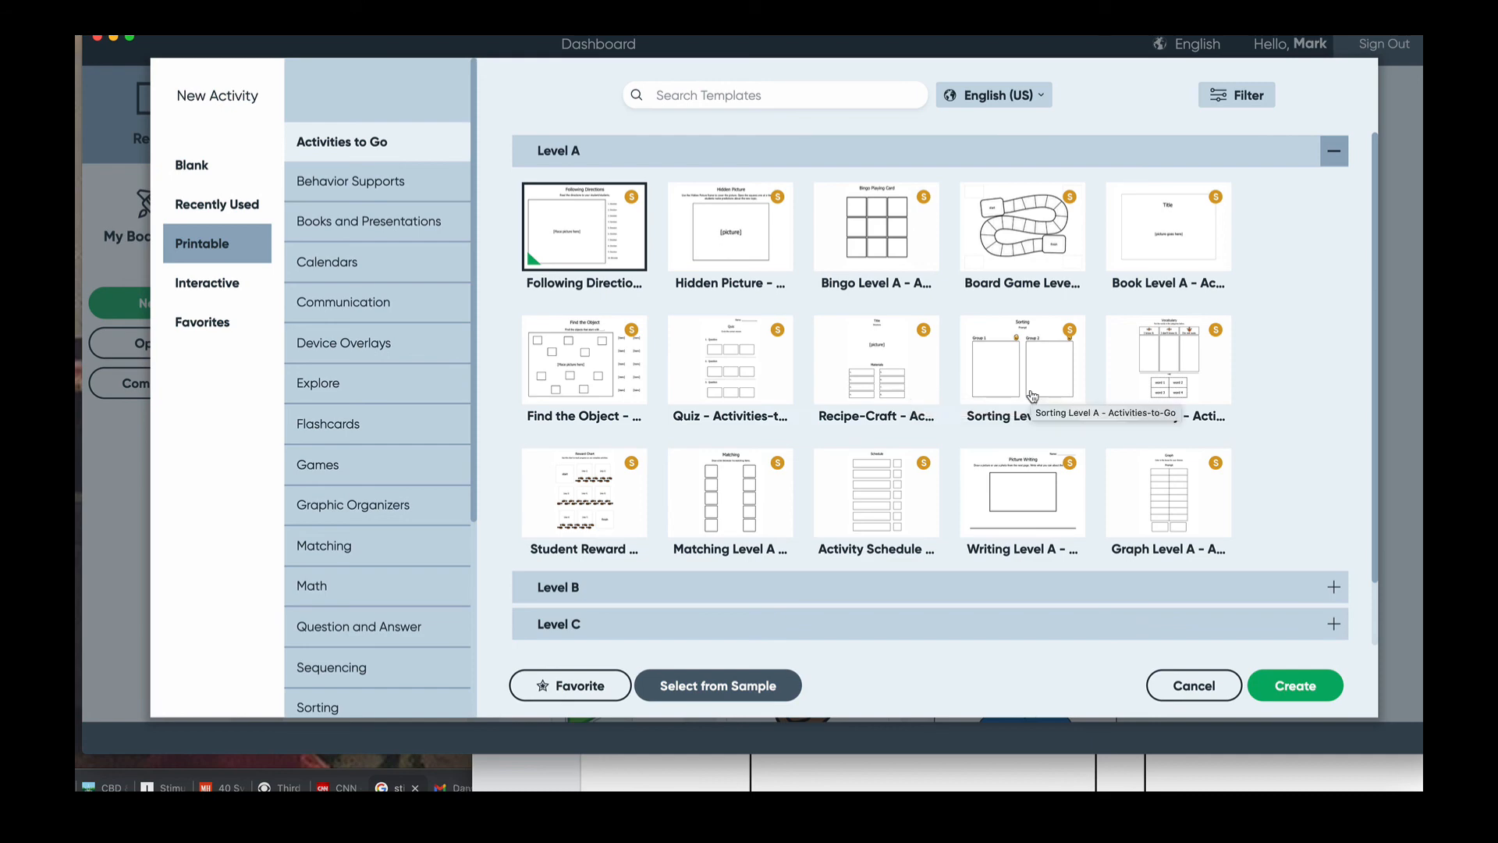
left_click(626, 577)
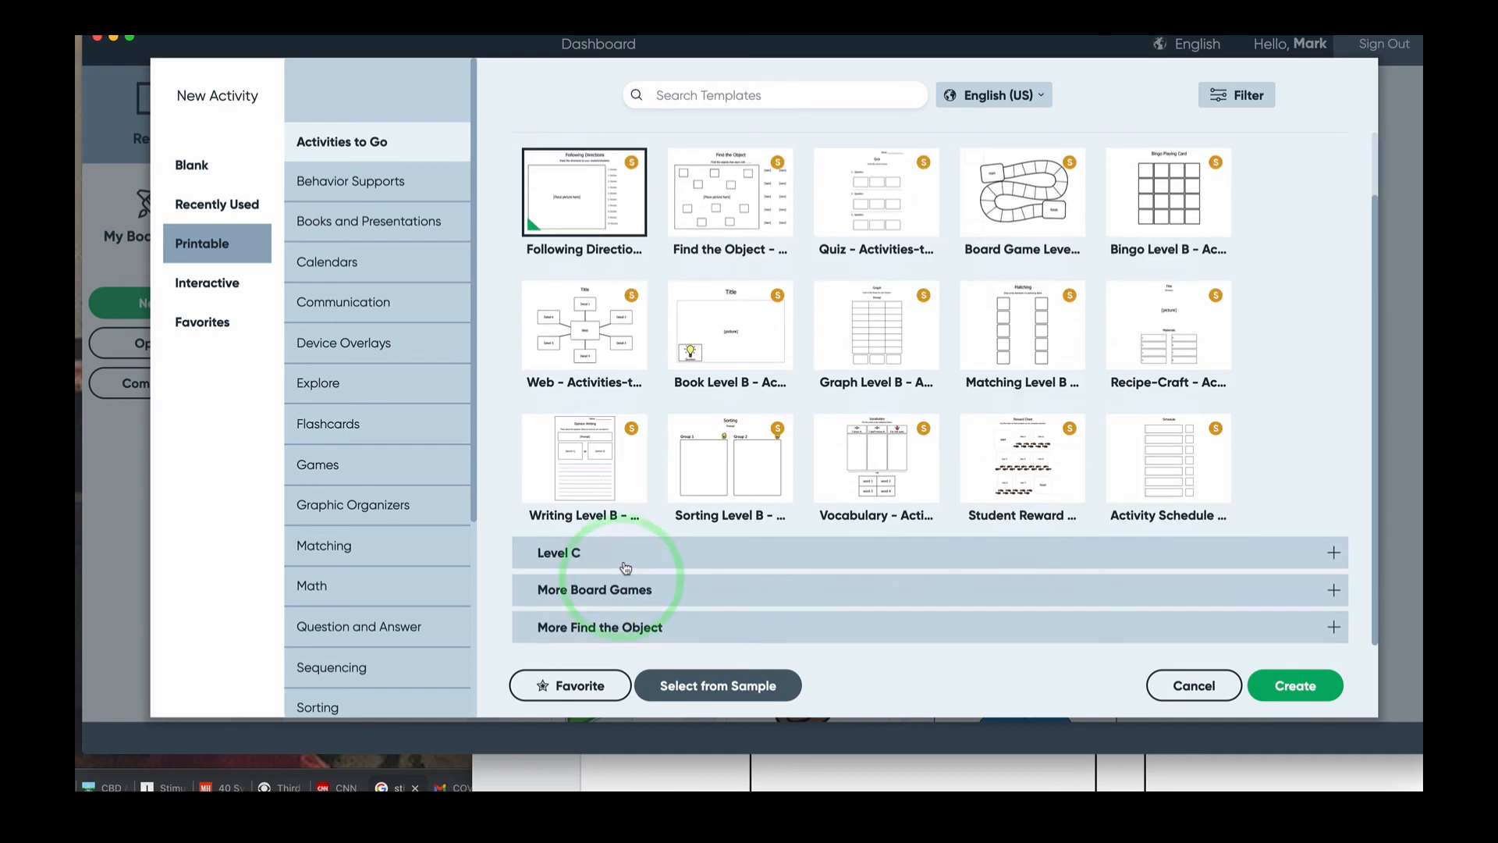
left_click(616, 585)
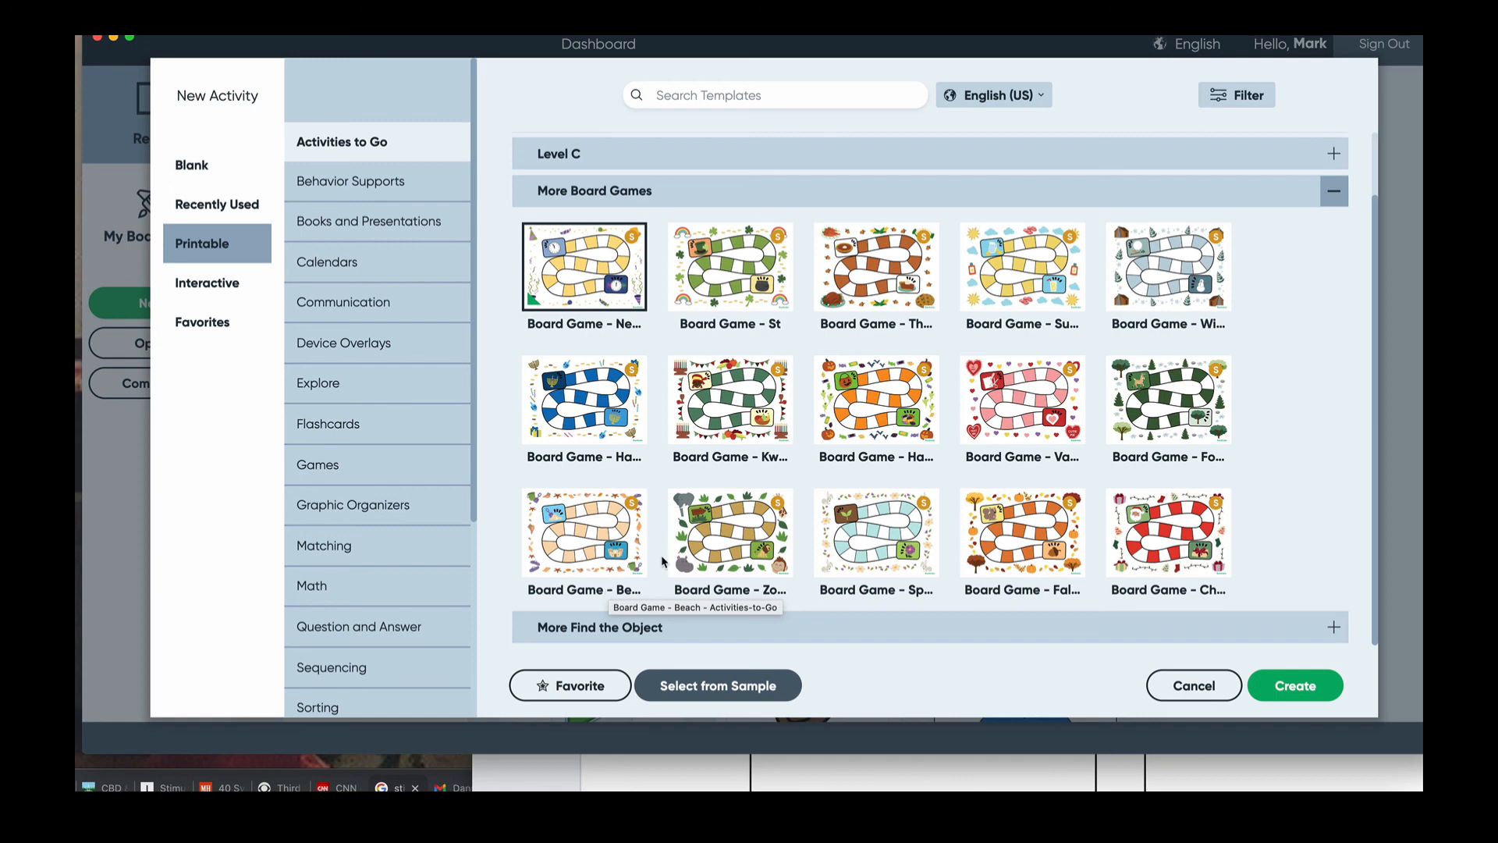
left_click(620, 626)
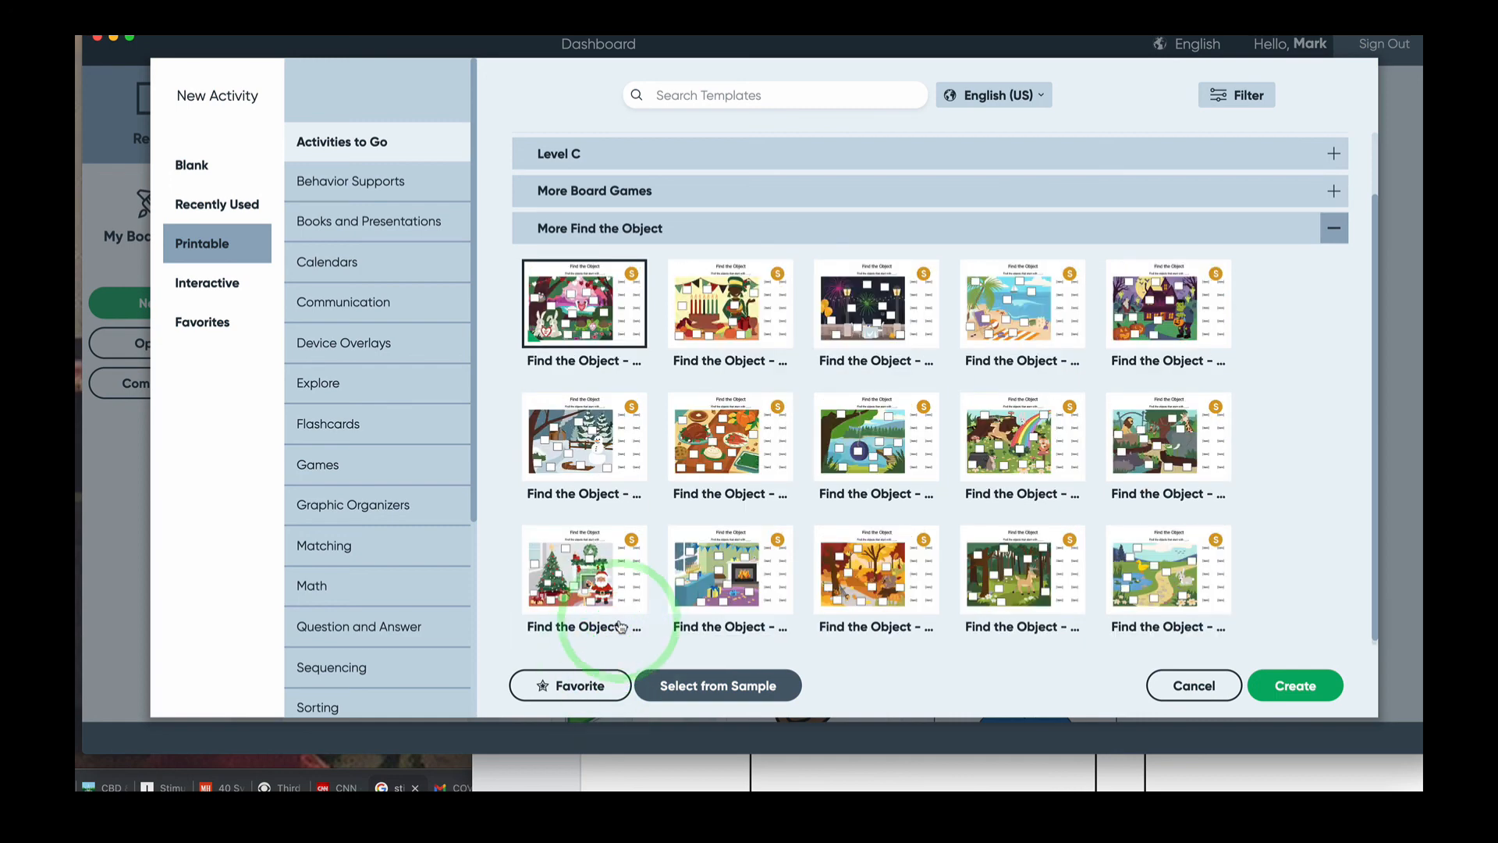